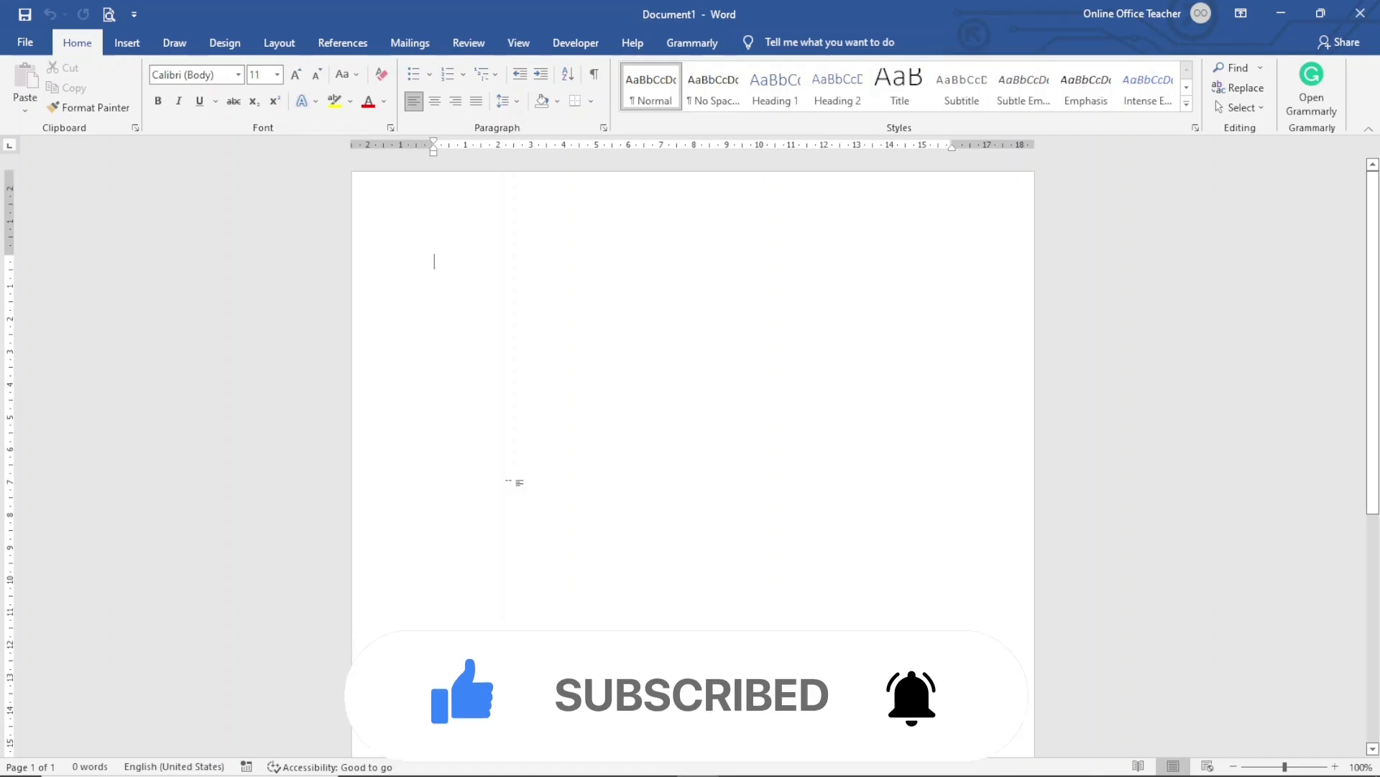
# Insert an empty 2x3 table from the Insert tab's table grid at the top of the page
pyautogui.click(126, 43)
pyautogui.click(120, 87)
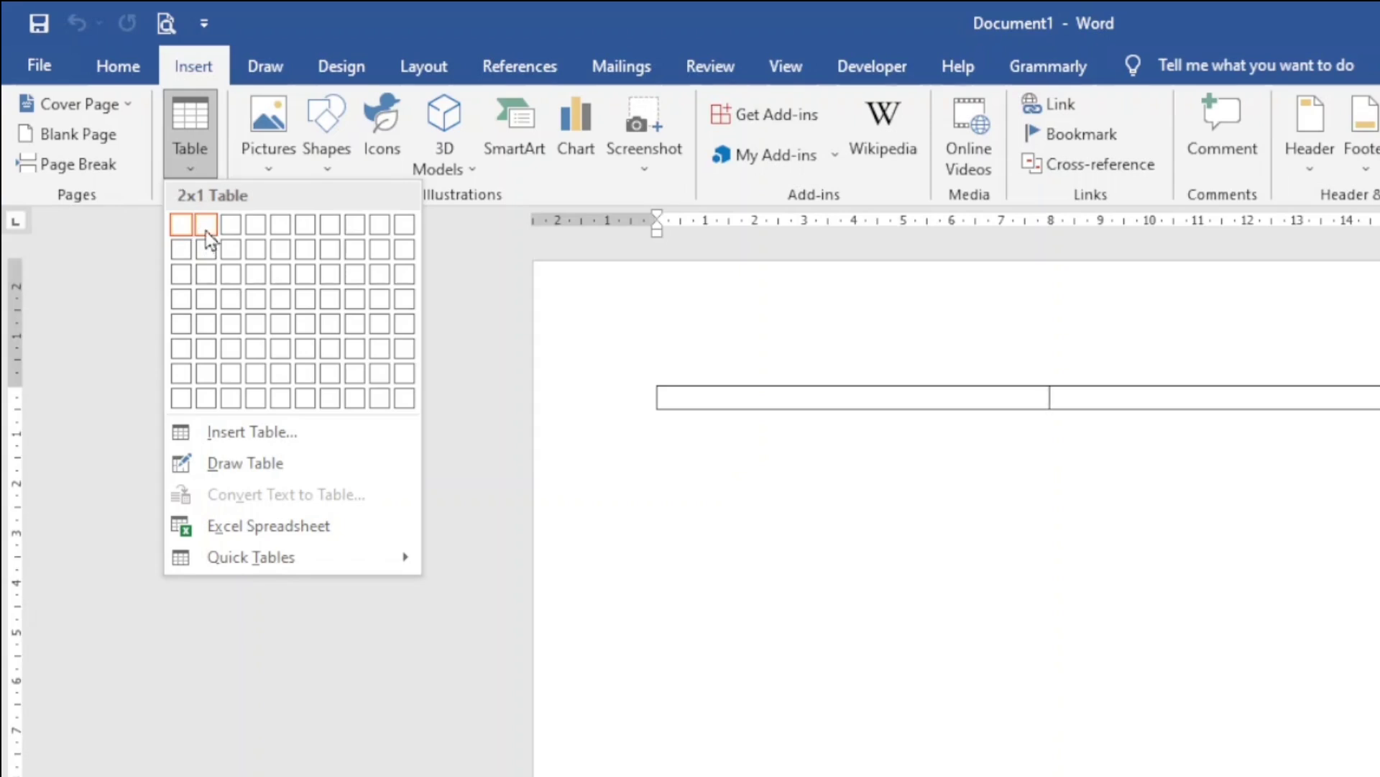
pyautogui.click(206, 284)
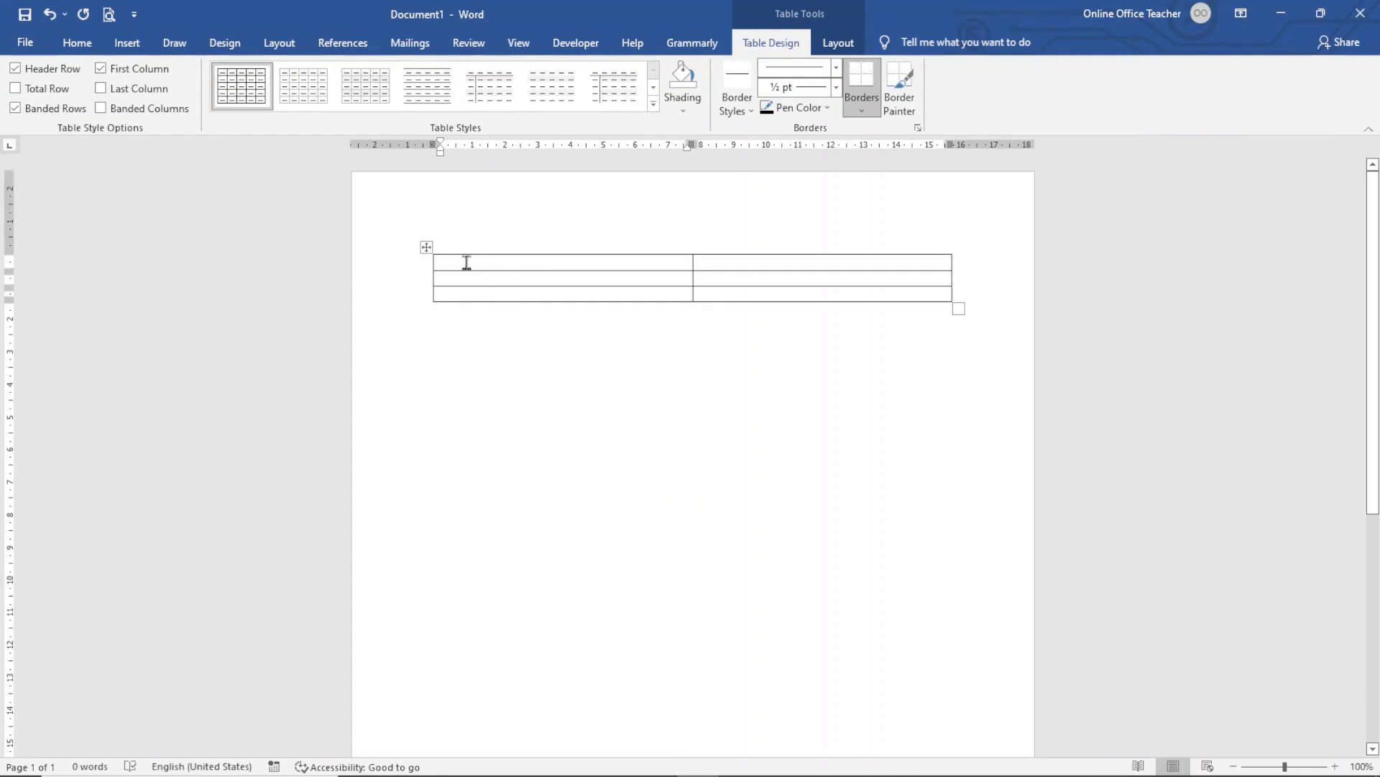
pyautogui.click(127, 49)
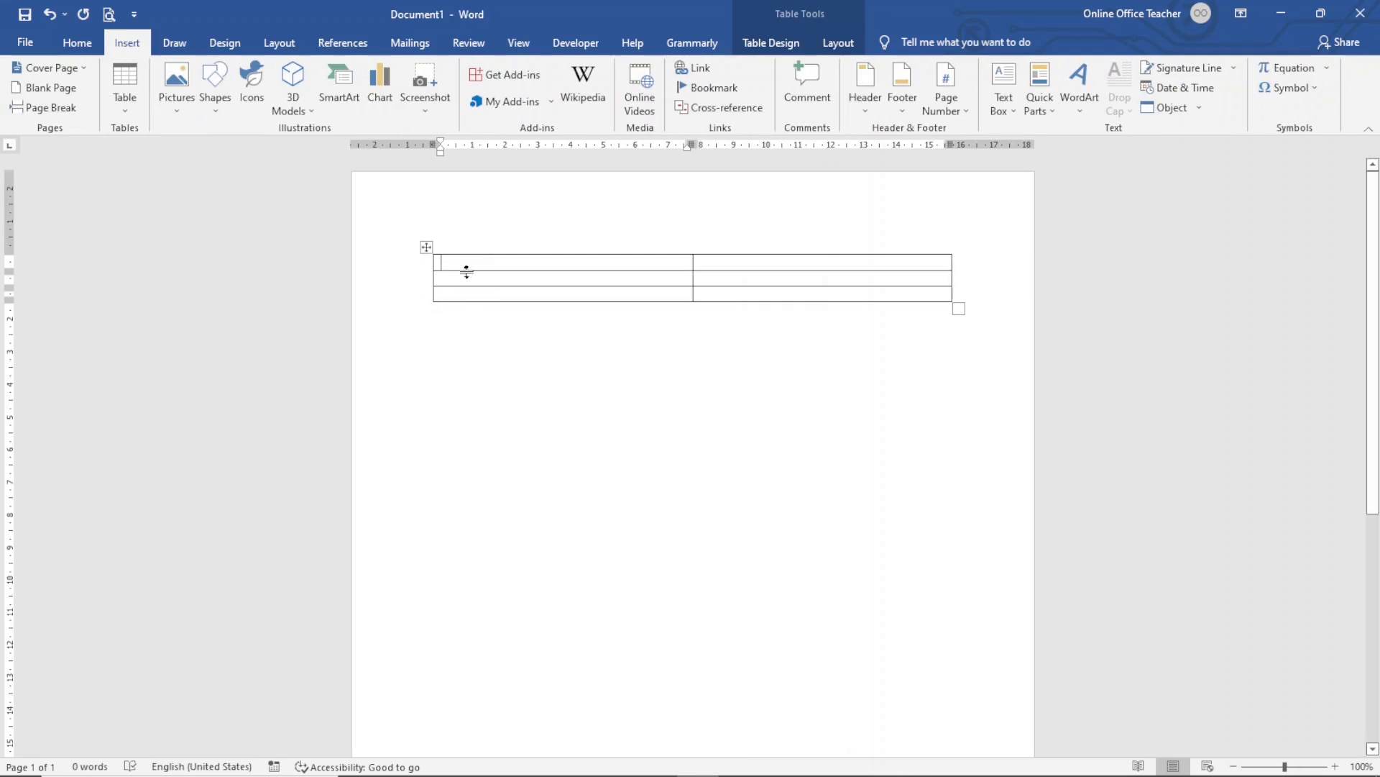
# Insert the logo-7 picture from this device into the top-left cell and shrink it to about 2 by 3 cm
pyautogui.click(180, 86)
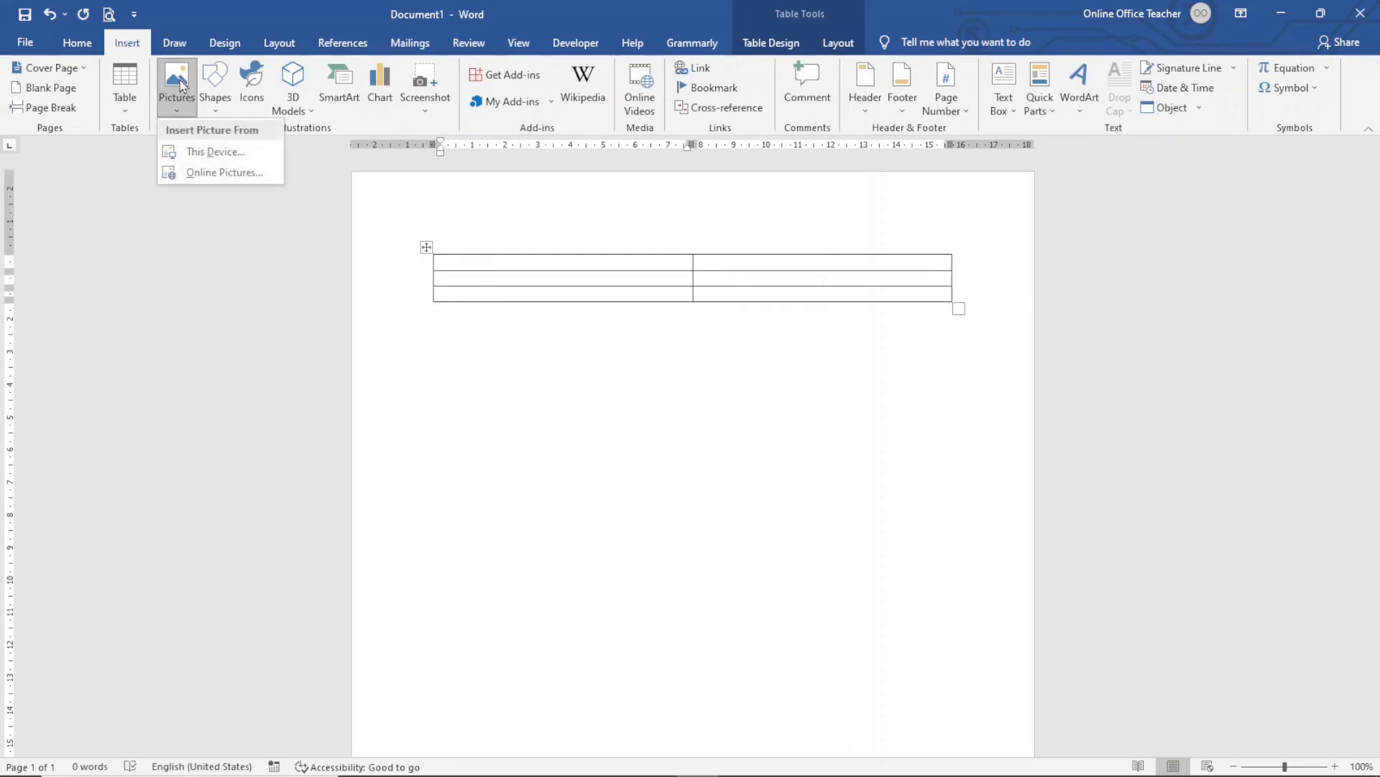
pyautogui.click(209, 156)
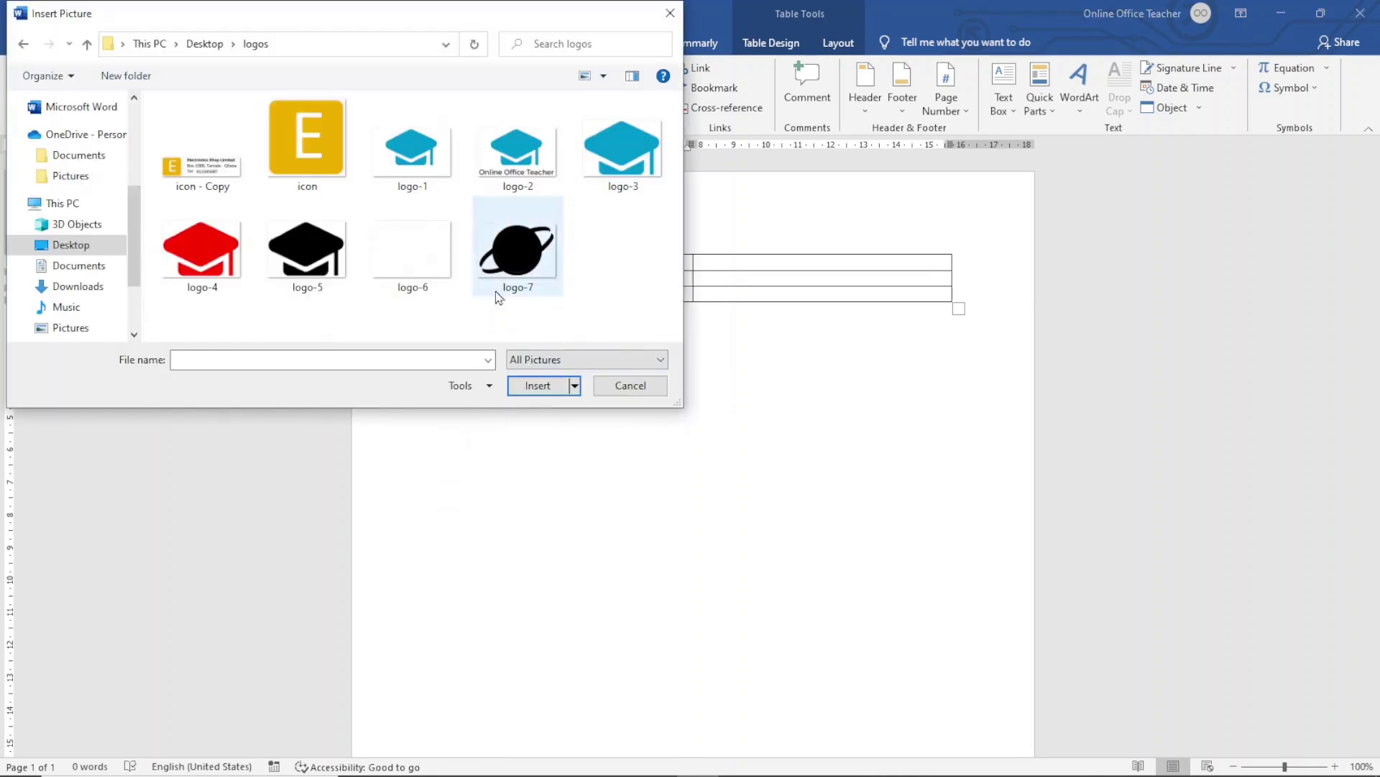
pyautogui.click(518, 284)
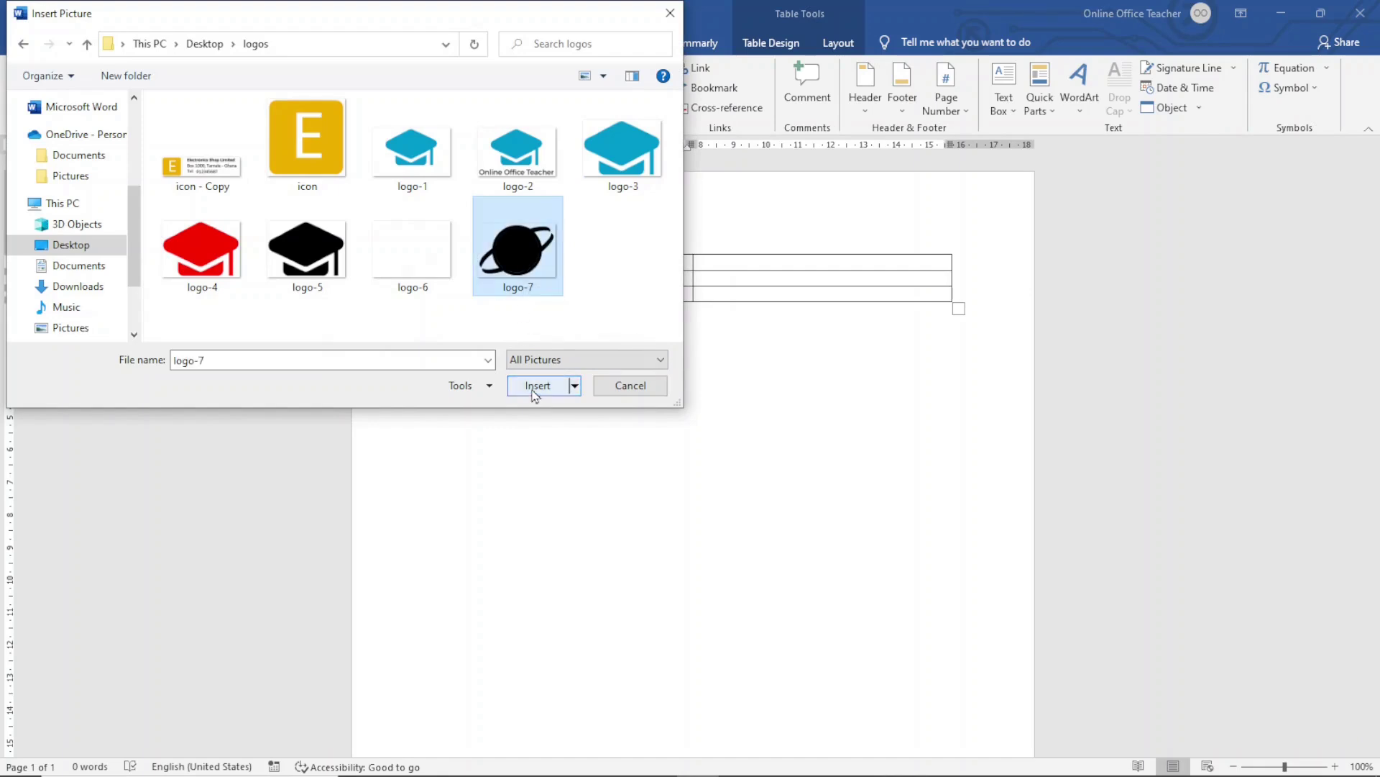
pyautogui.click(536, 386)
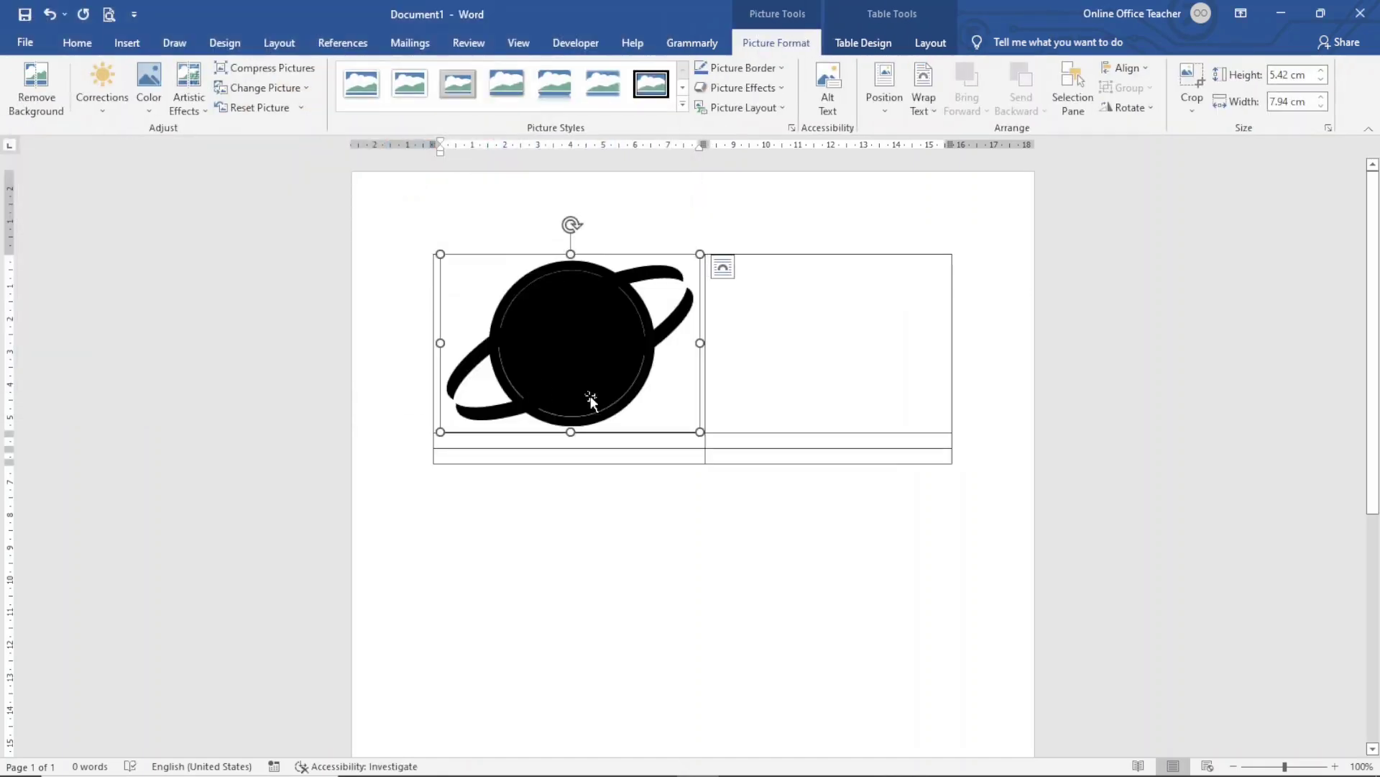
pyautogui.moveTo(698, 429); pyautogui.dragTo(544, 311)
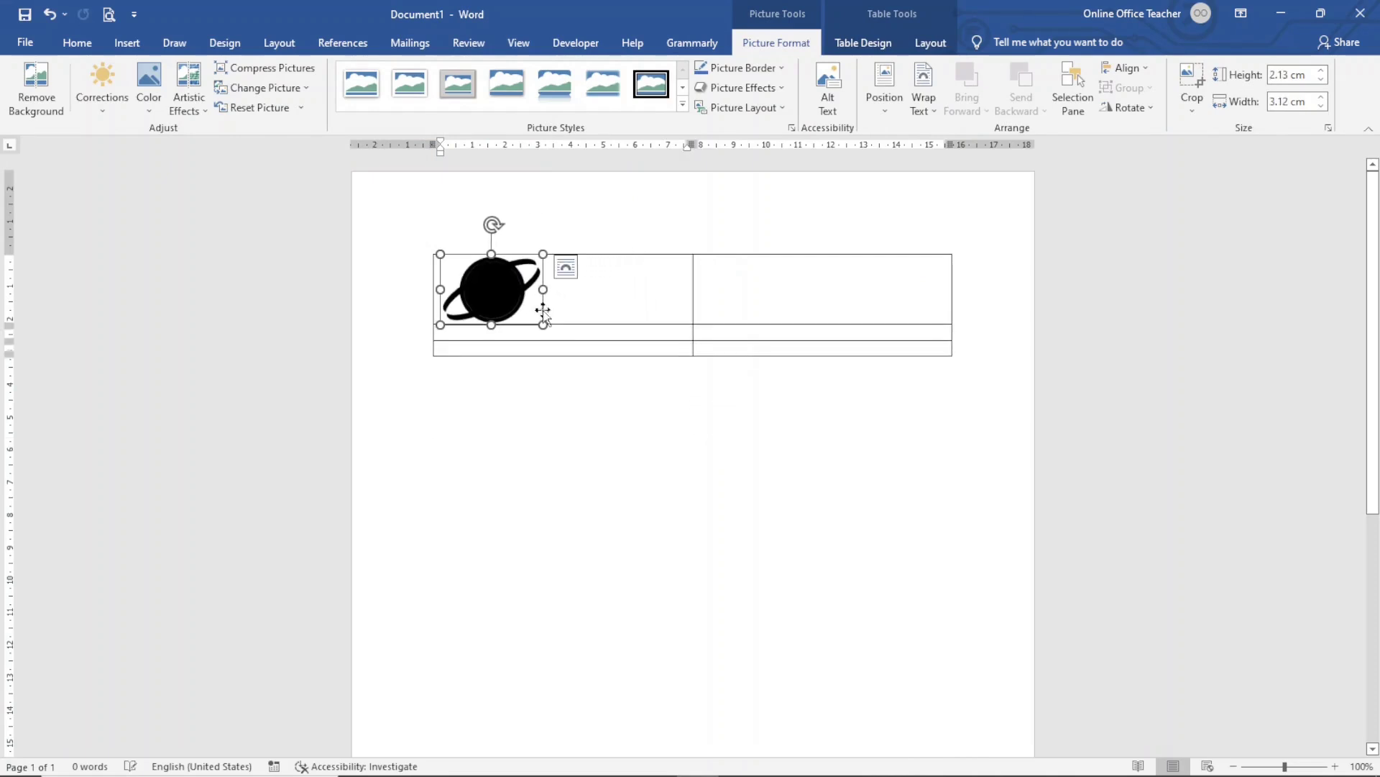
pyautogui.click(847, 286)
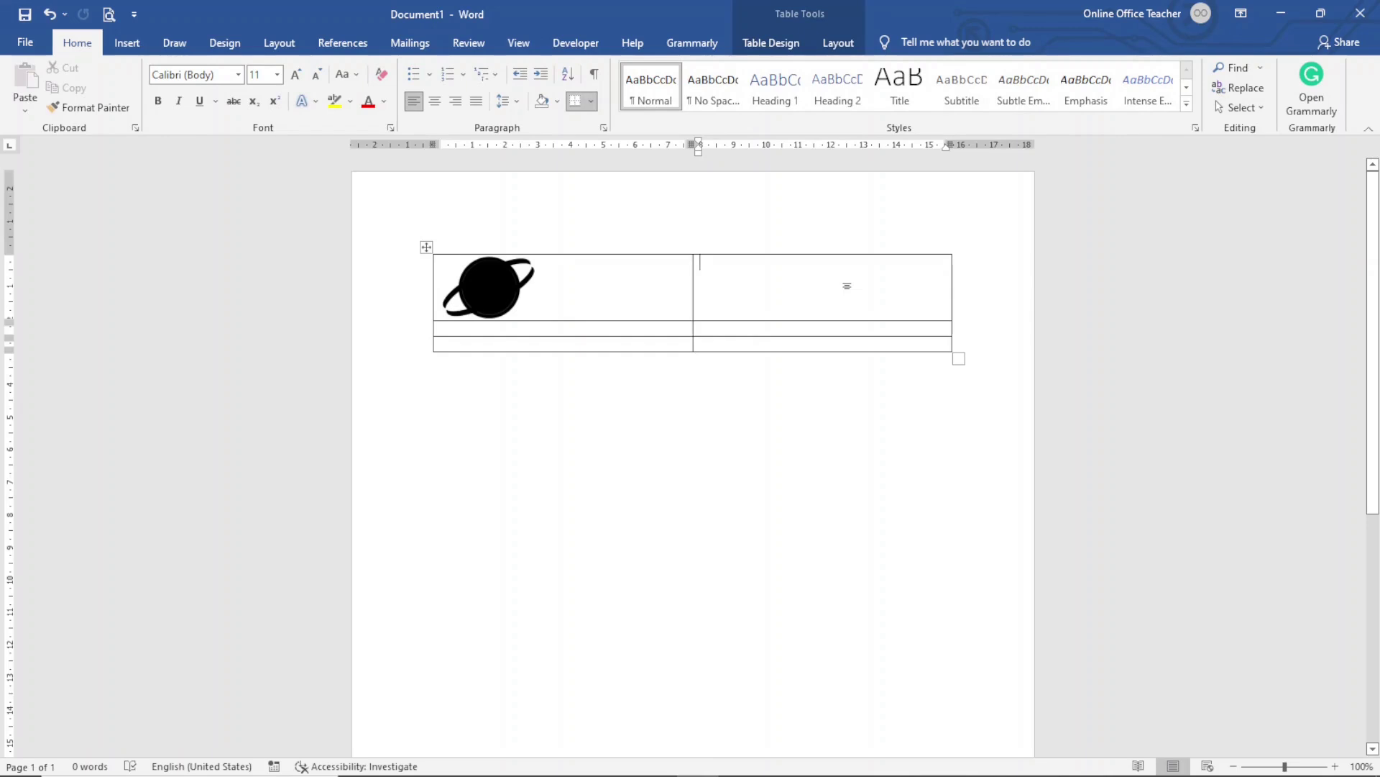
# Type QUOTE top-right, 'Whooper Web' plus tagline 'We Take Your Website to the Next Level' middle-left, and 'INVOICE NO: 0001 DATE:' middle-right
pyautogui.write('QUOTE')
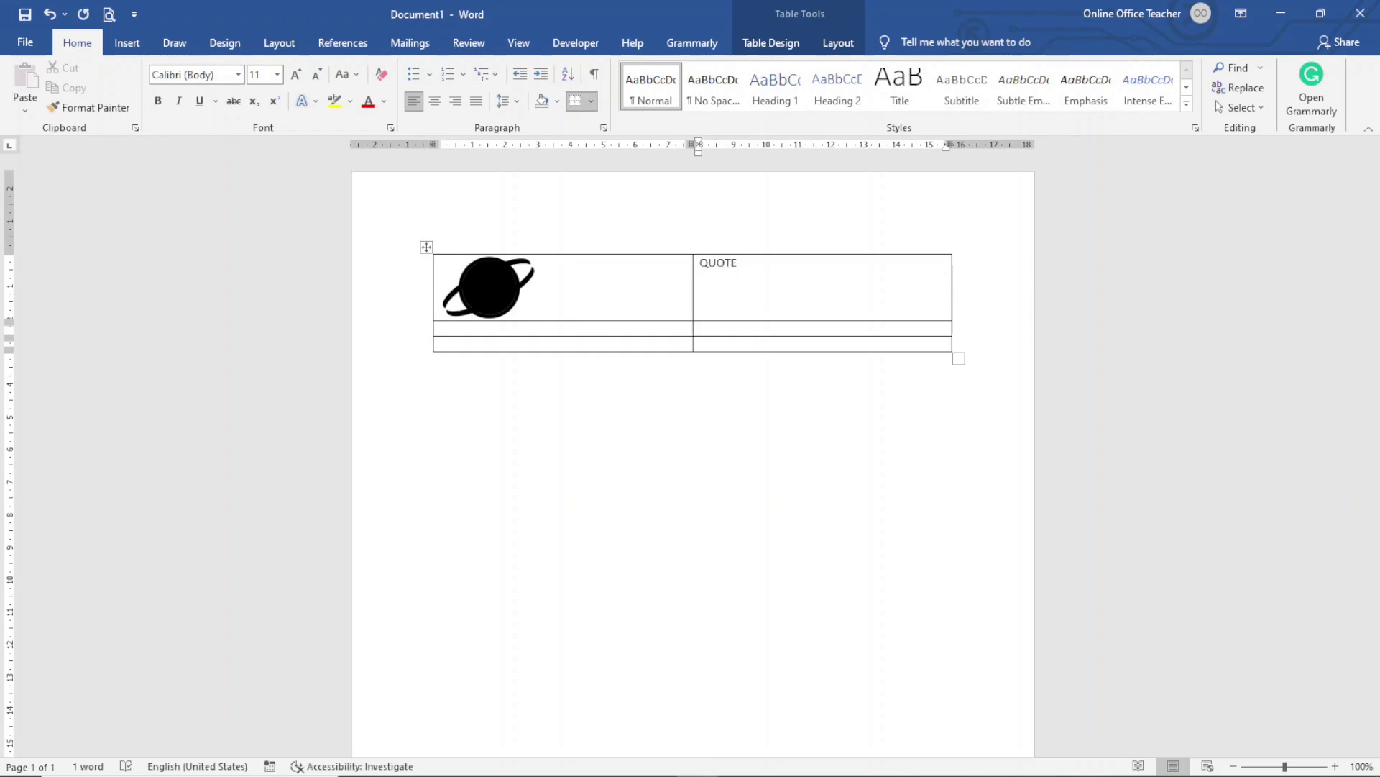
pyautogui.click(592, 328)
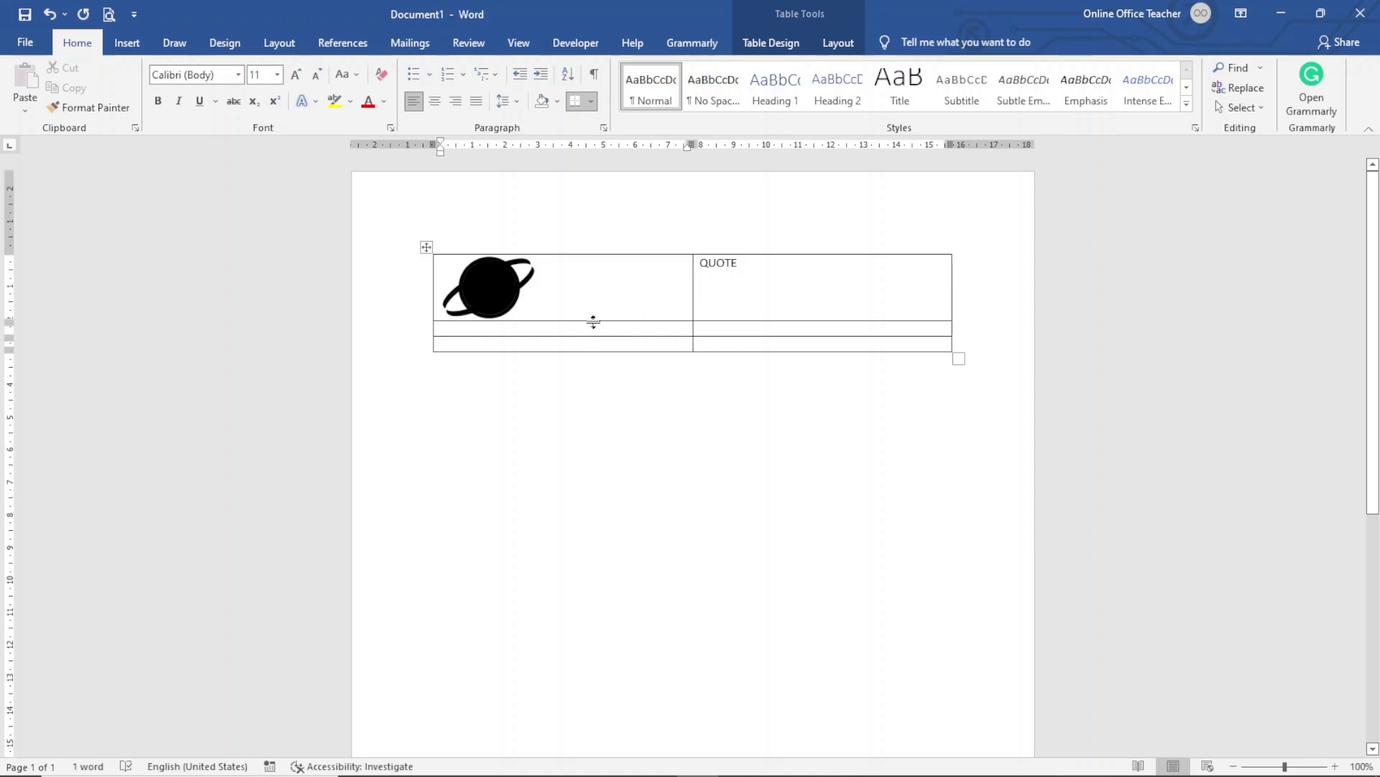
pyautogui.write('Who')
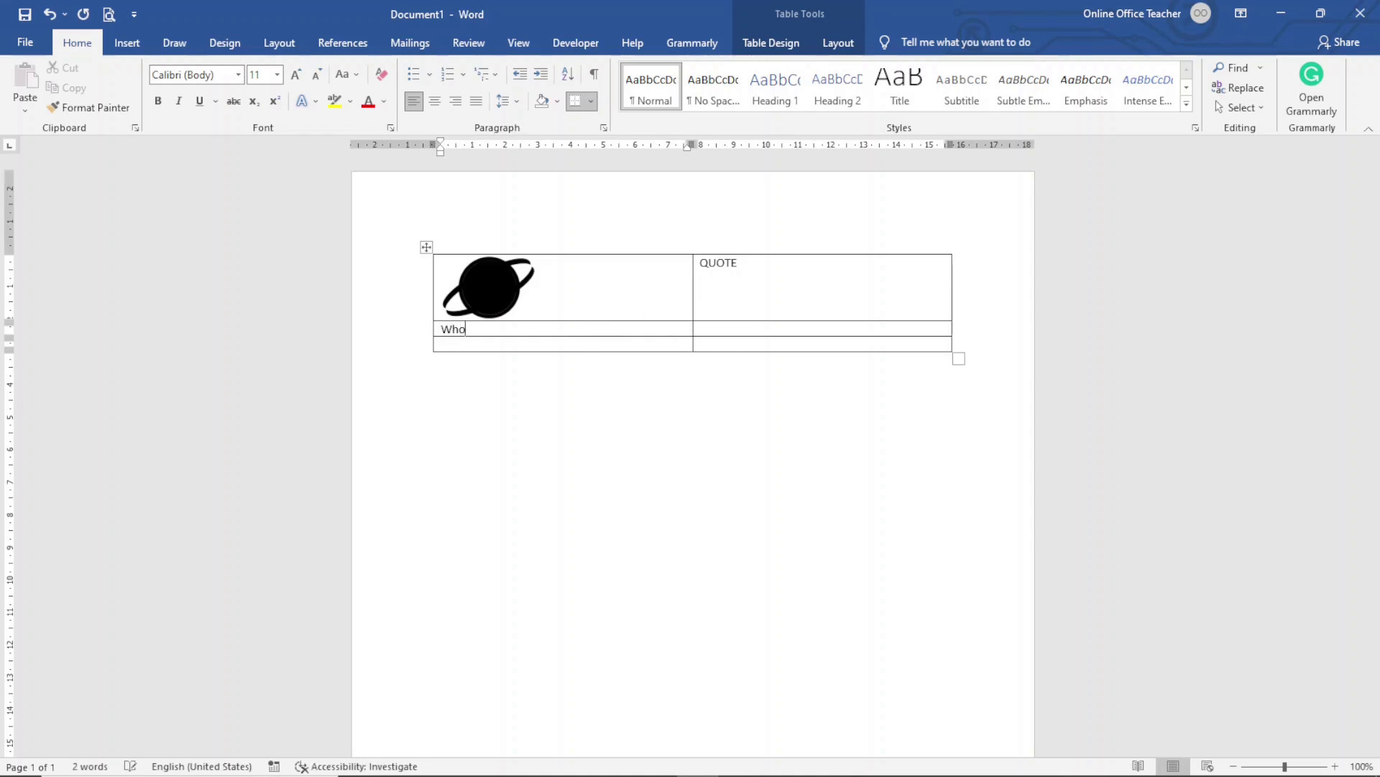
pyautogui.write('oper Web')
pyautogui.press('Return')
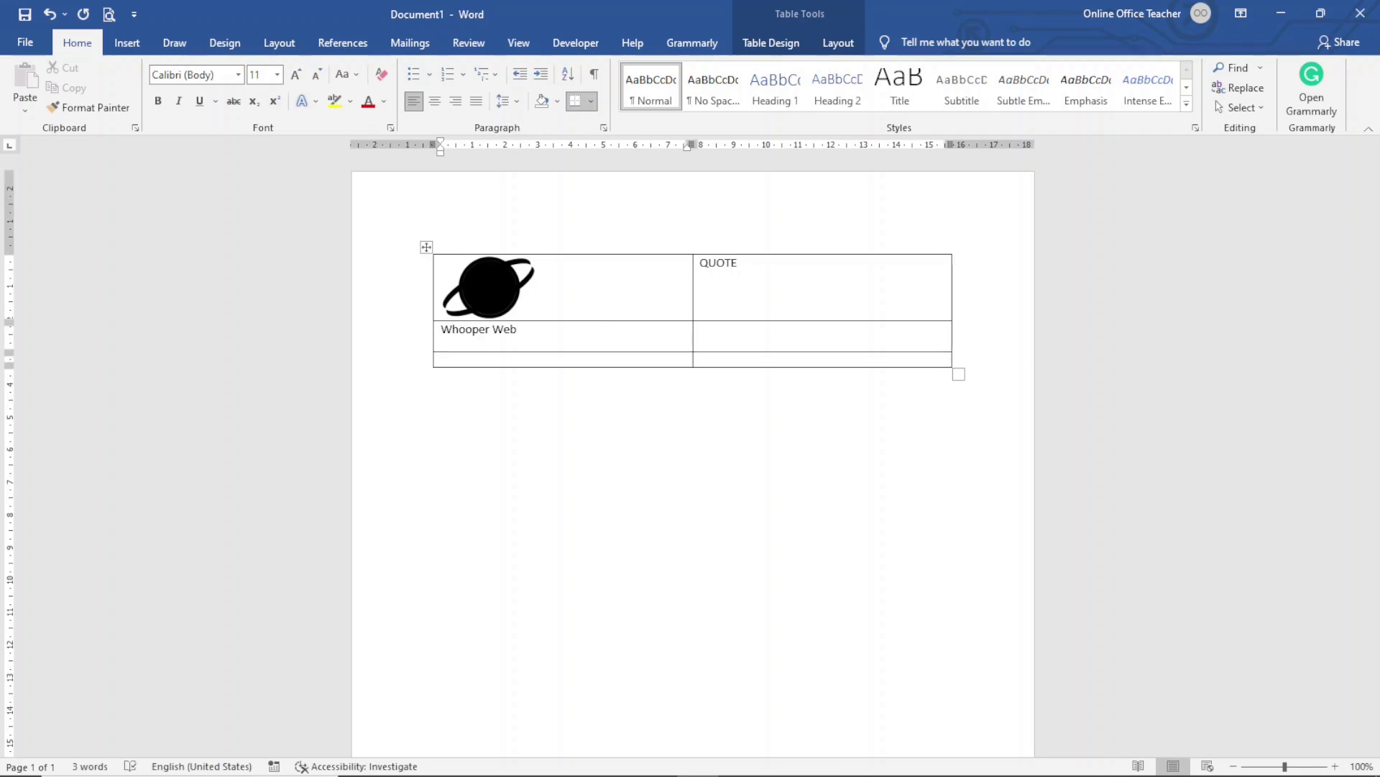
pyautogui.write('We Take Your Website to the Next Level')
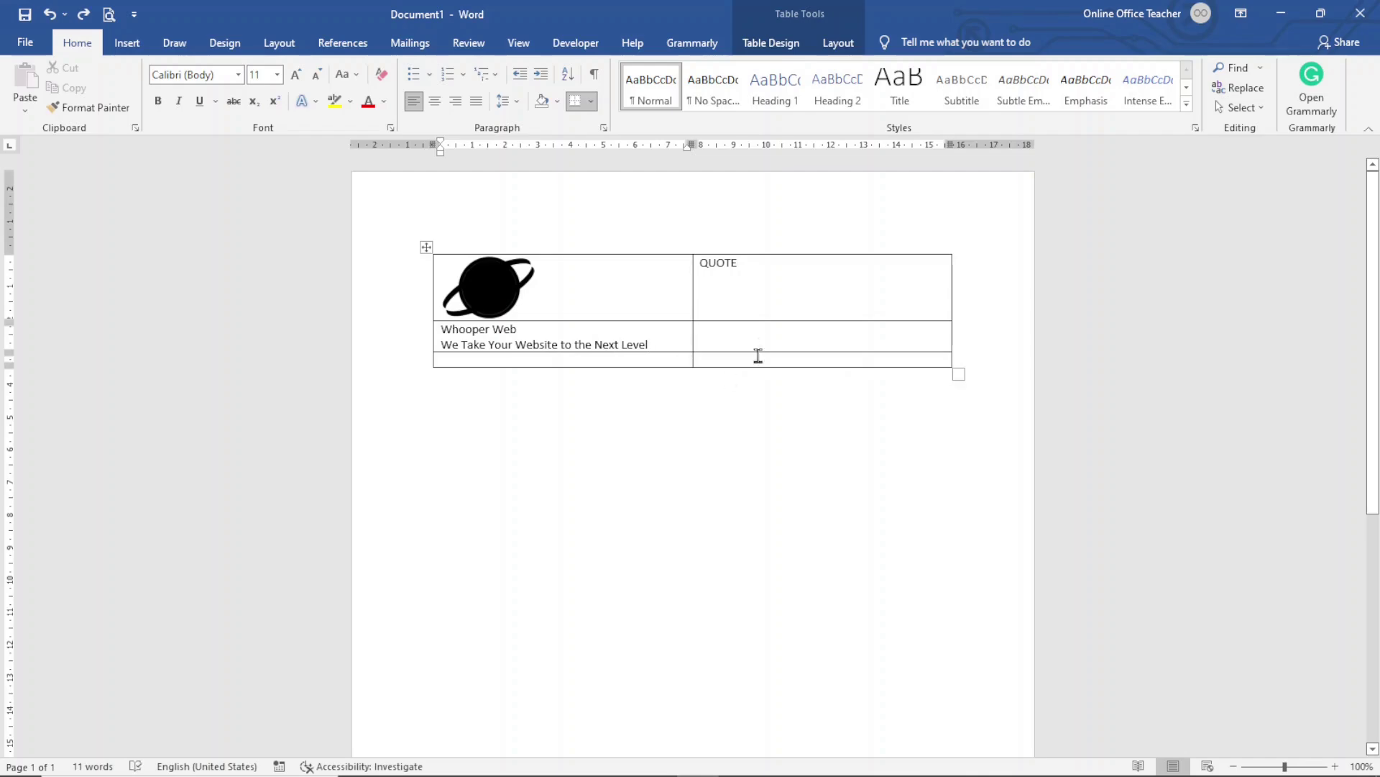
pyautogui.click(765, 334)
pyautogui.write('INVOICE NO: ')
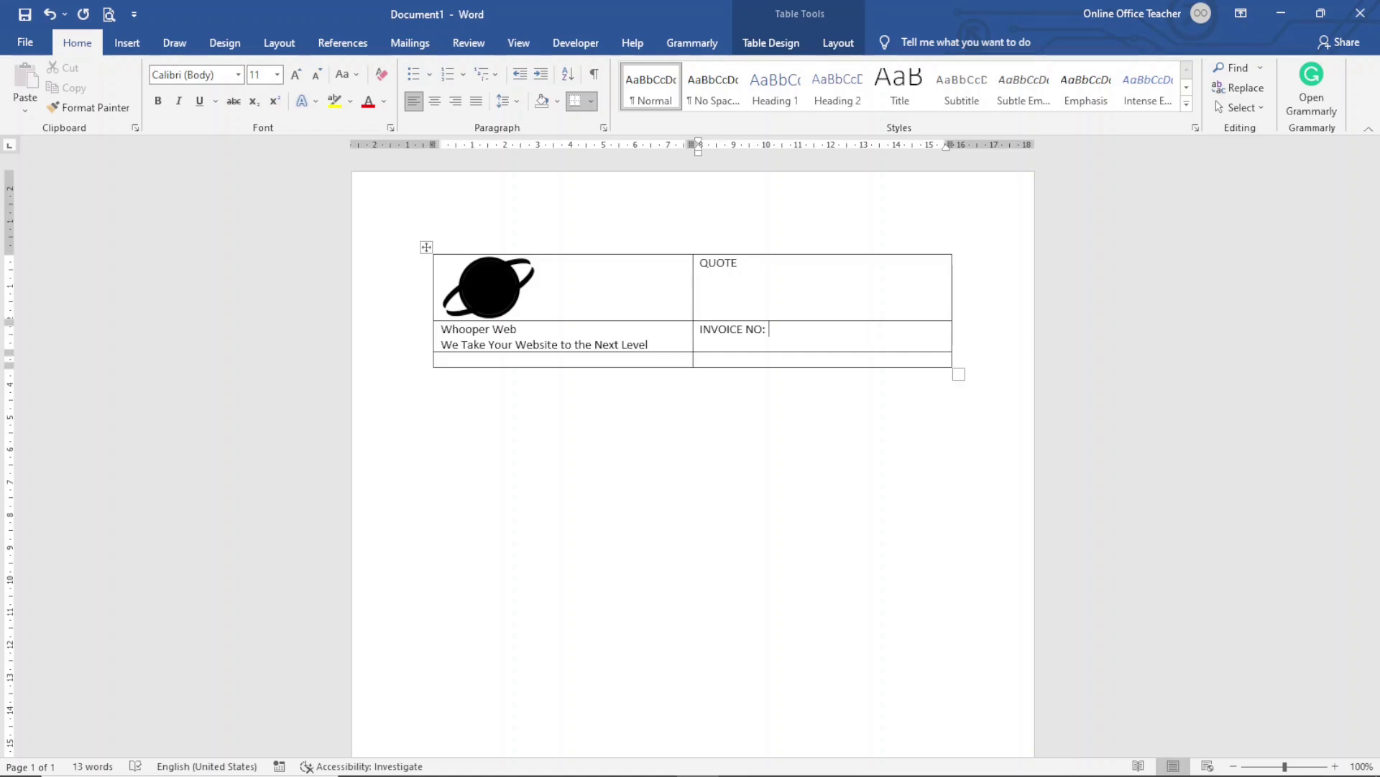
pyautogui.write('0001 DA')
pyautogui.write('TE:')
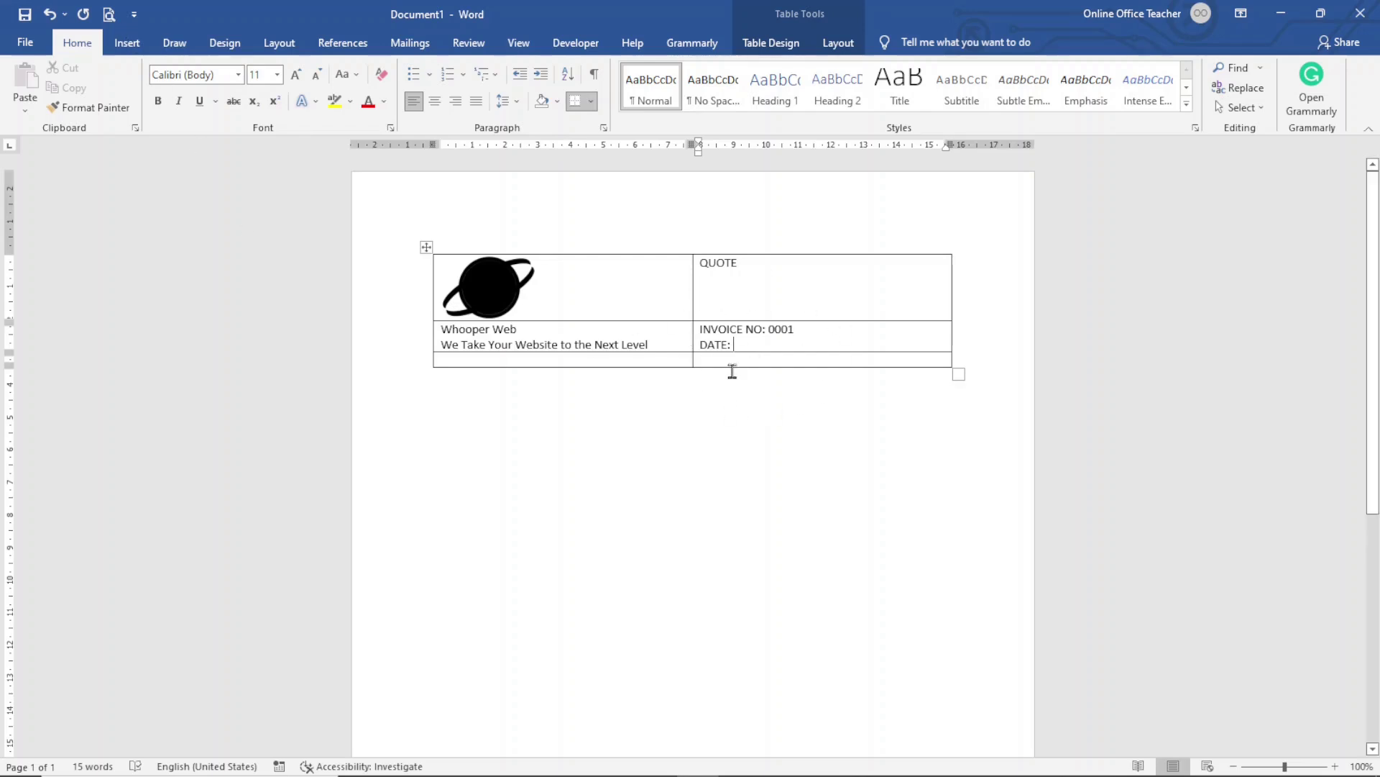
# Insert the date in 5-Jun-22 format after DATE: in the header table
pyautogui.click(136, 50)
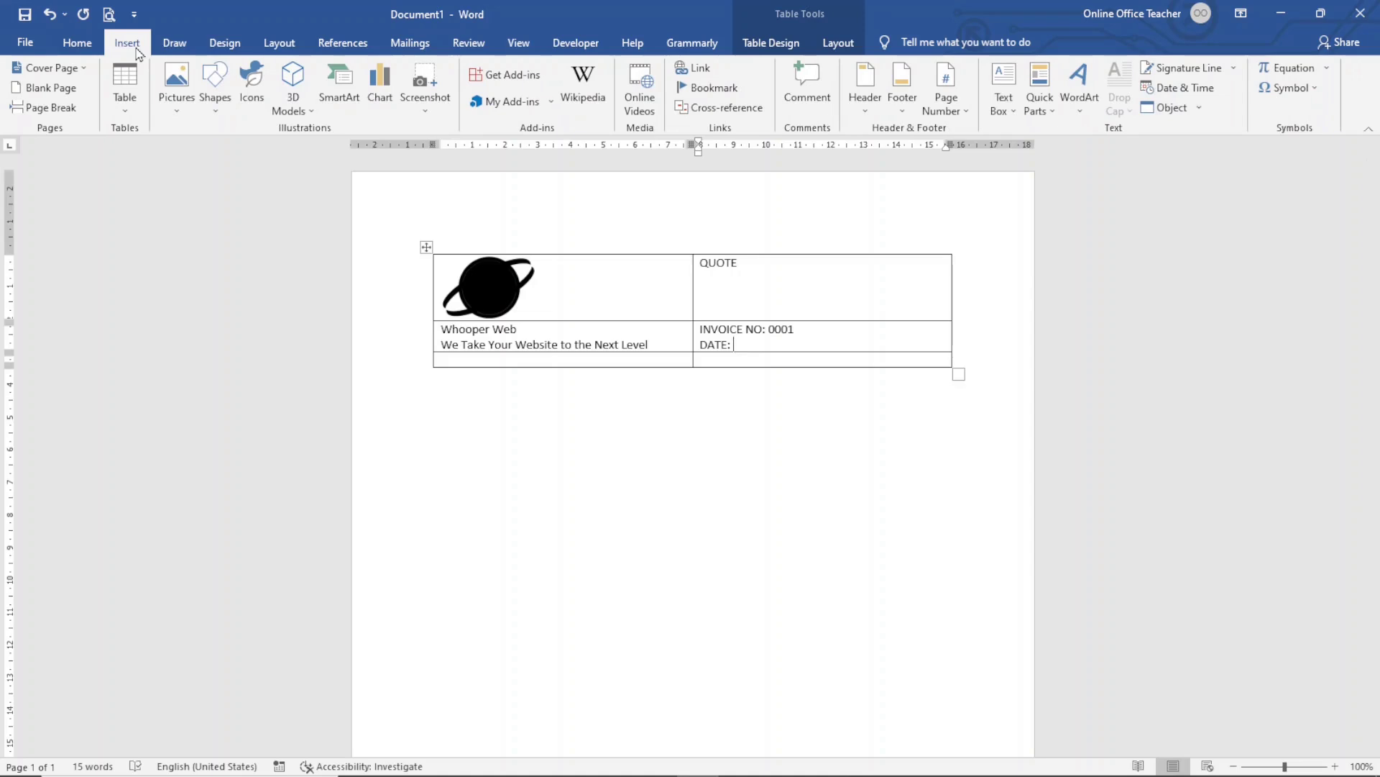
pyautogui.click(1196, 90)
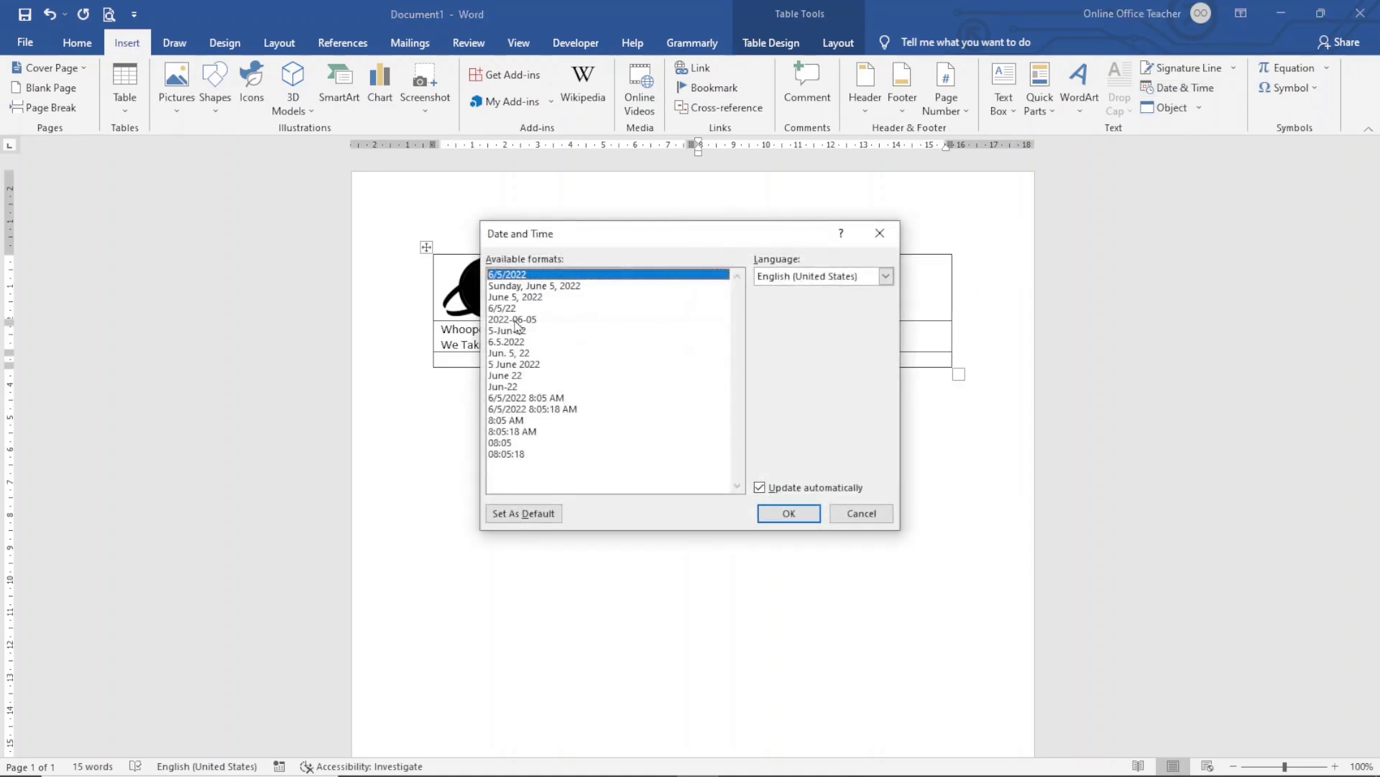
pyautogui.click(517, 332)
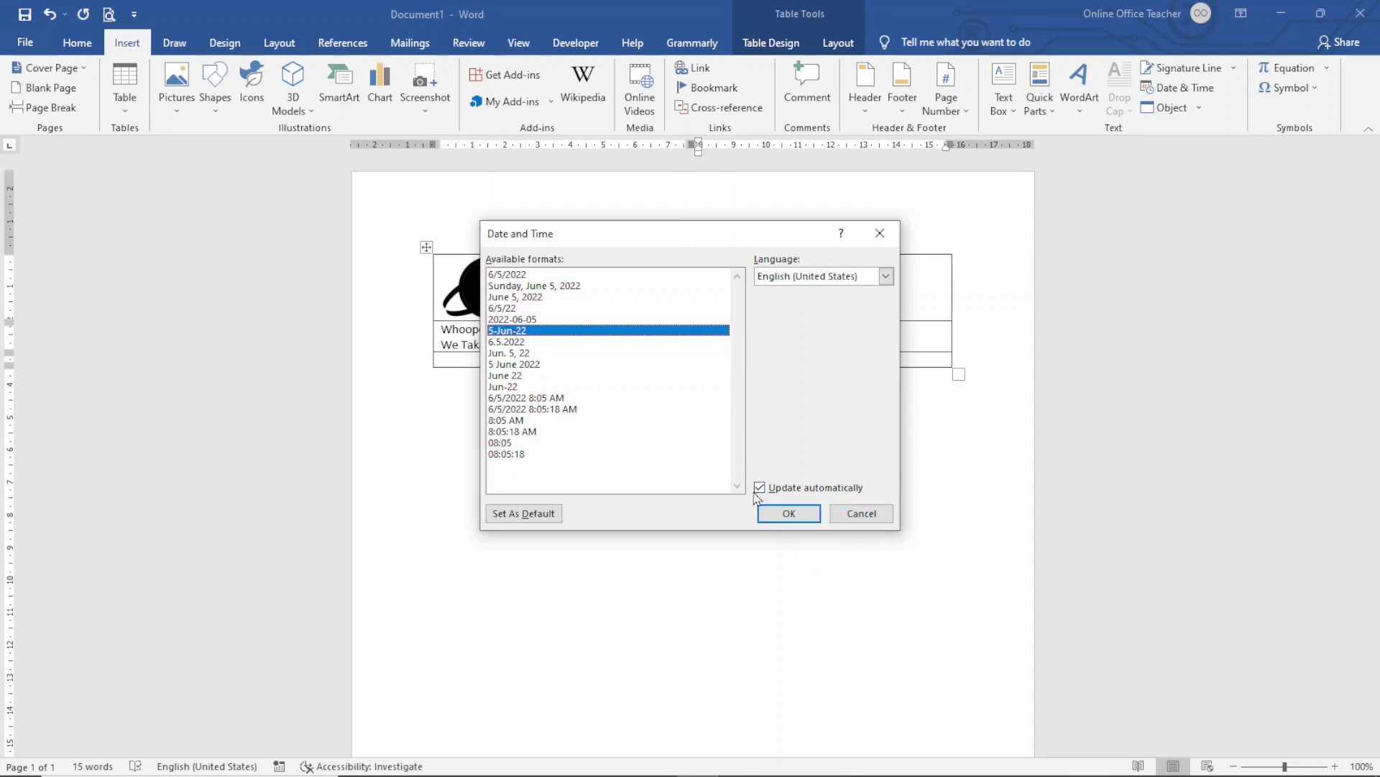
pyautogui.click(790, 513)
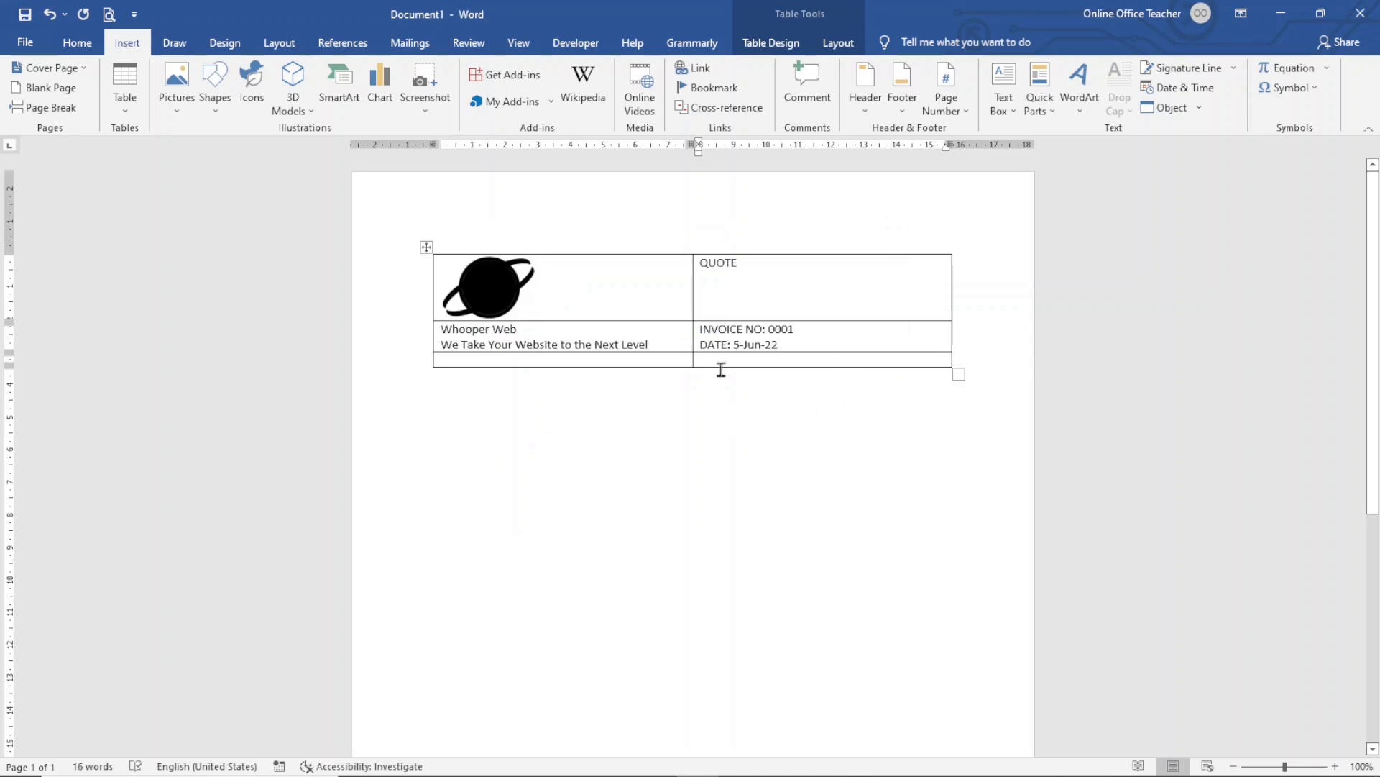
pyautogui.click(740, 345)
# Paste the company's address and contact lines bottom-left and type 'EXPIRATION DATE: 12-Jun-22' bottom-right
pyautogui.click(833, 358)
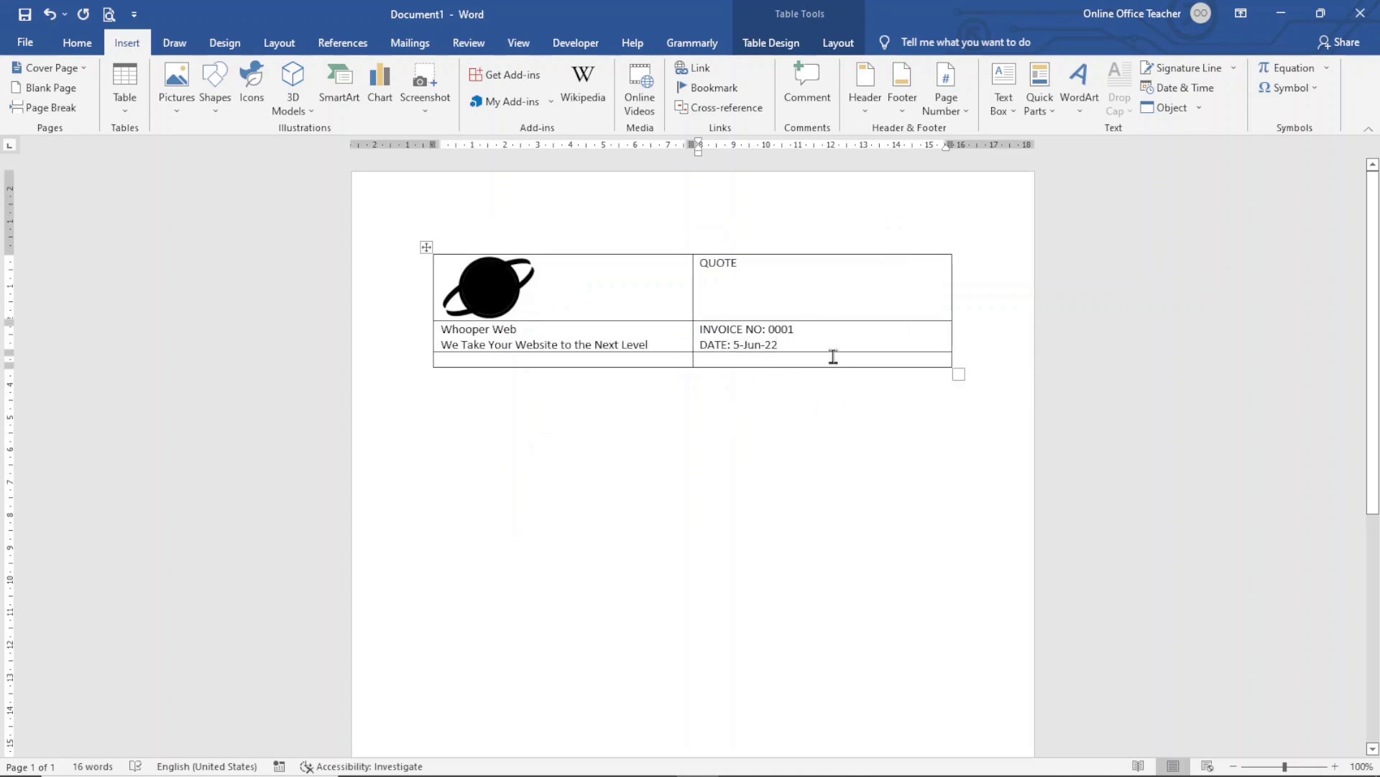
pyautogui.click(515, 359)
pyautogui.hotkey('ctrl', 'v')
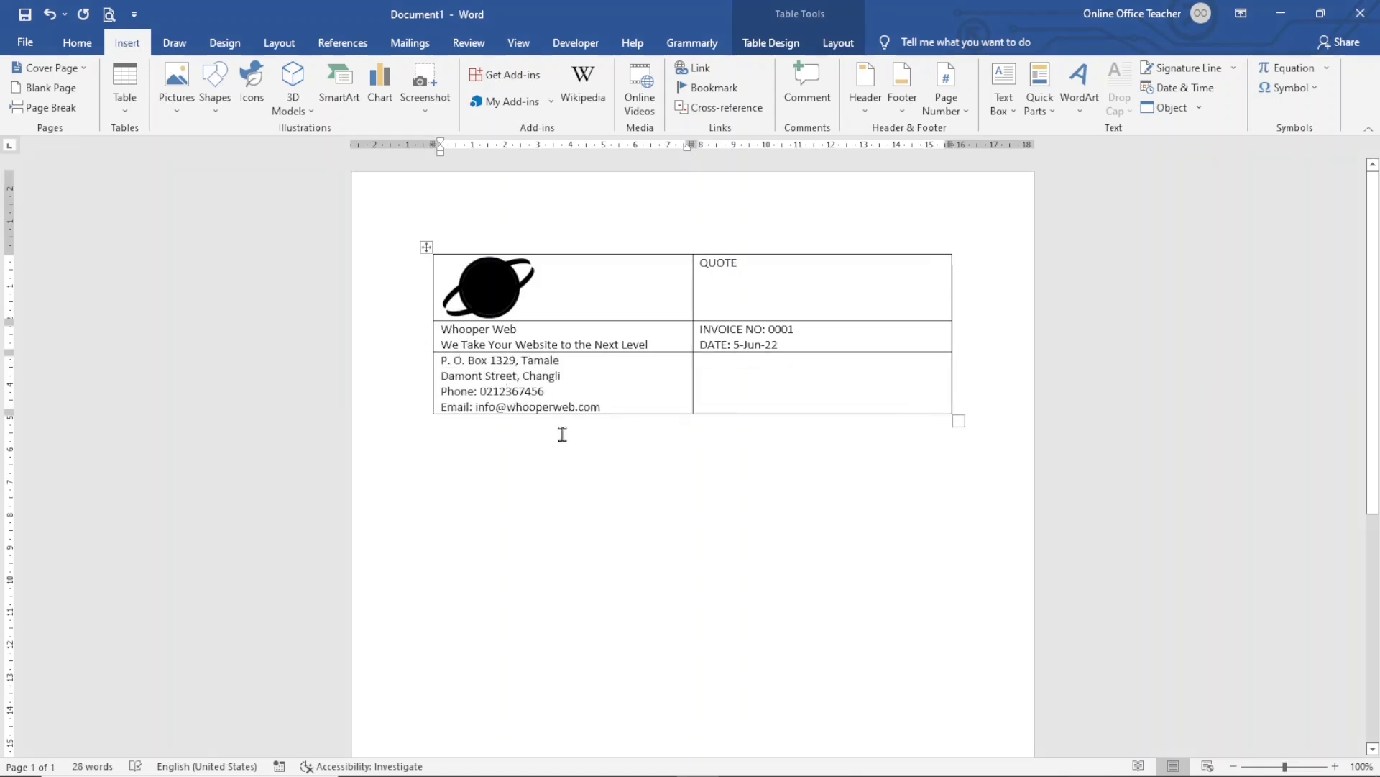
pyautogui.click(793, 404)
pyautogui.write('EXP')
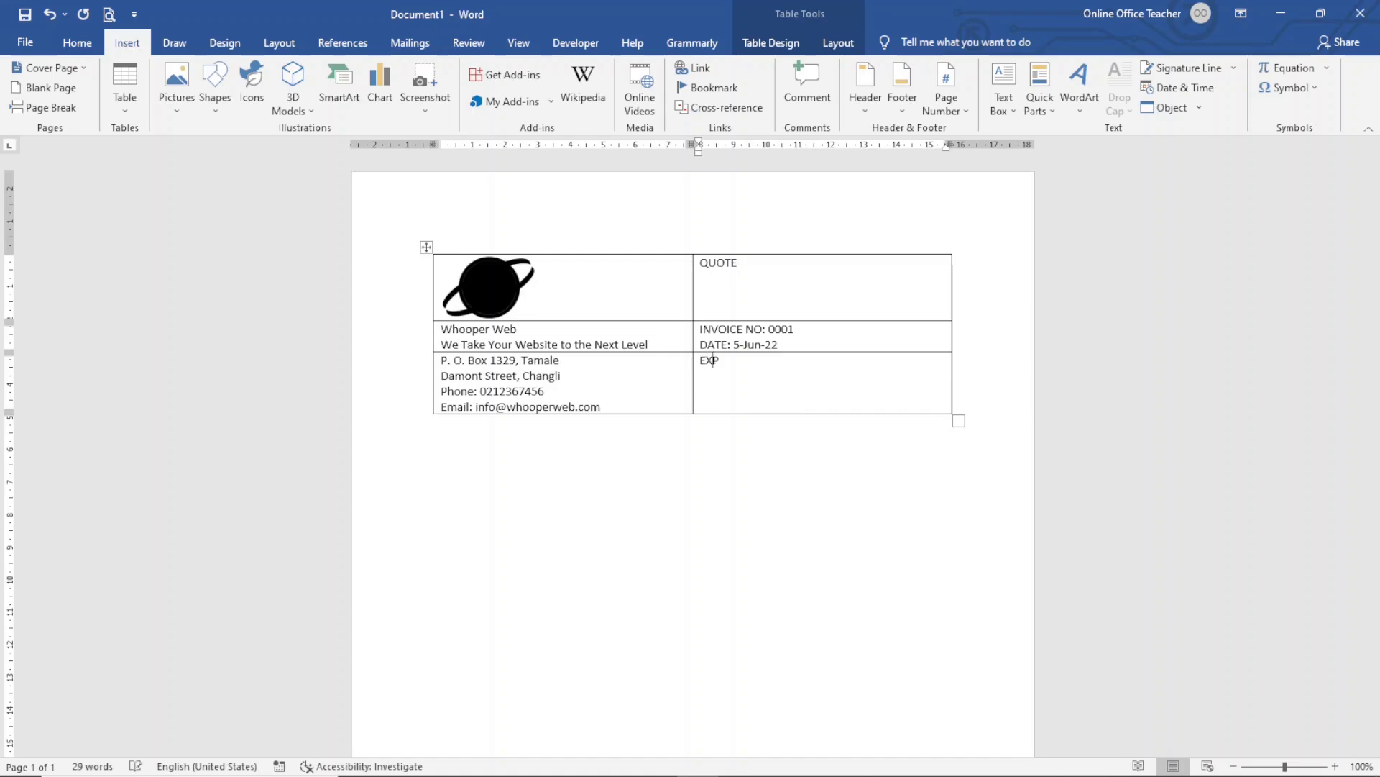
pyautogui.write('IRATION DATE')
pyautogui.write('un-22')
pyautogui.click(558, 450)
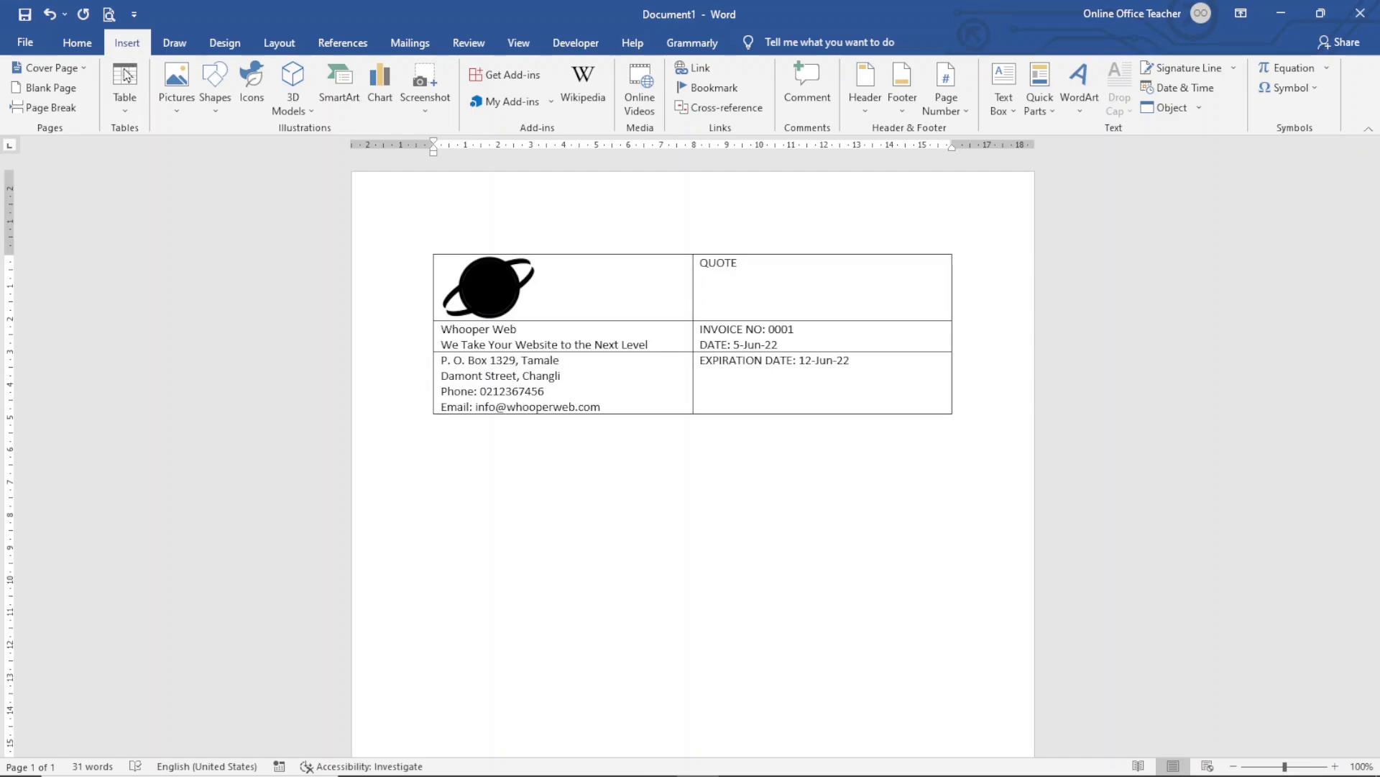
# Insert a two-column, one-row table below the header and type TO in its left cell
pyautogui.click(130, 91)
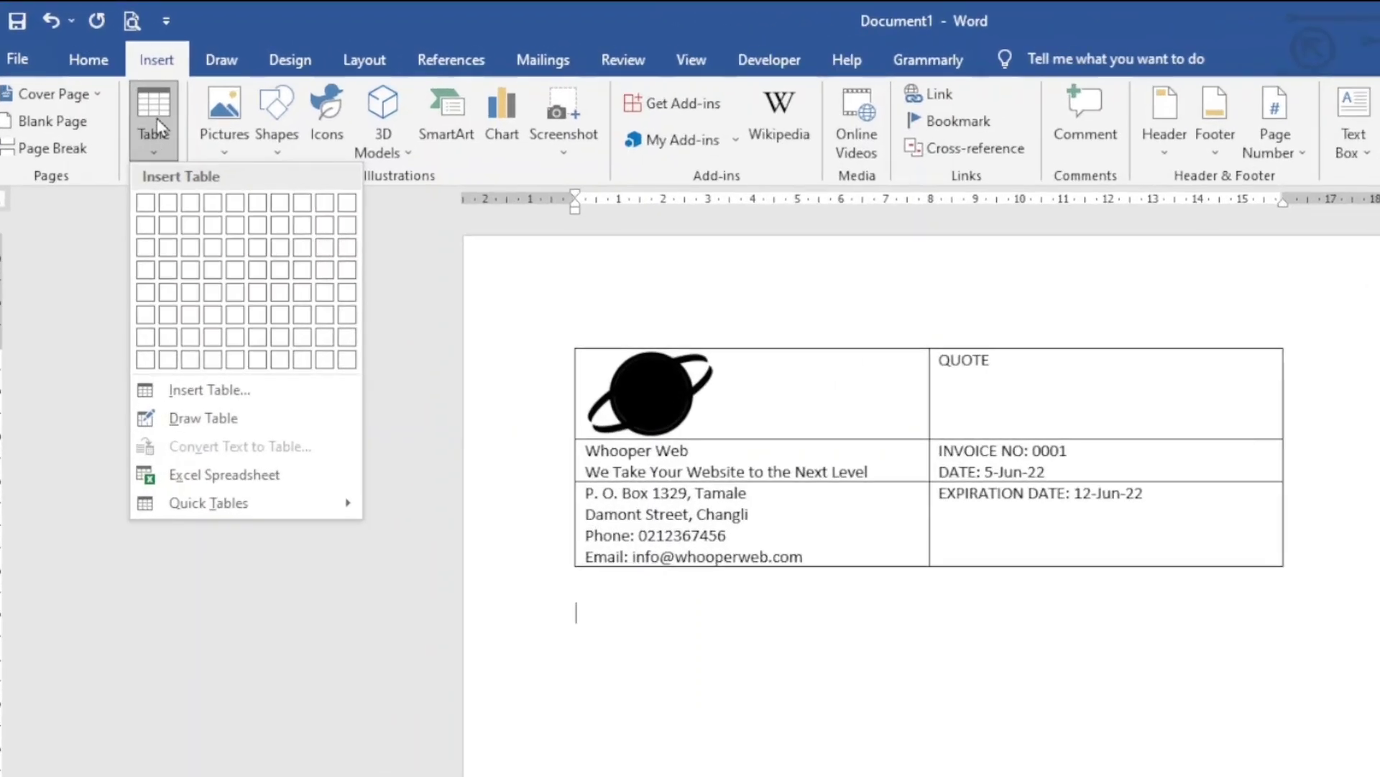
pyautogui.click(171, 210)
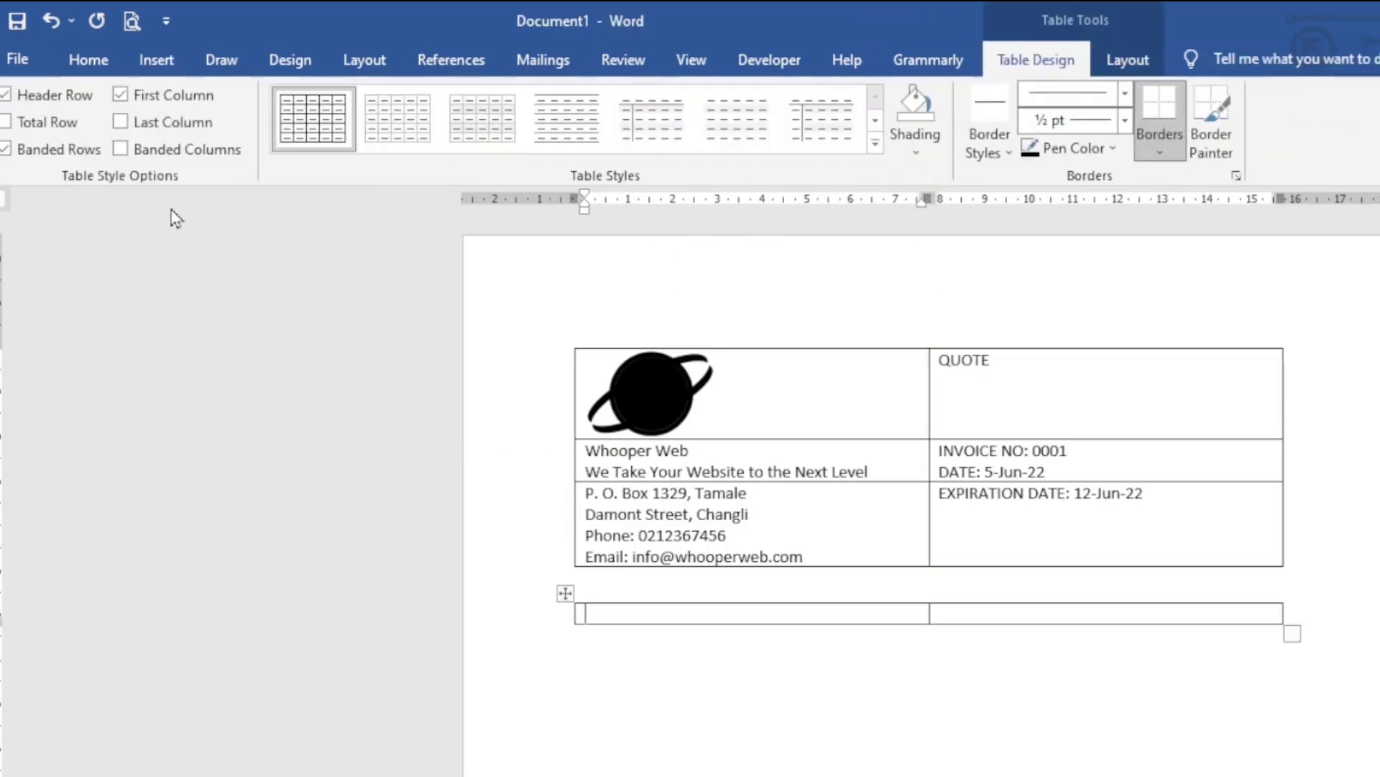
pyautogui.write('TO')
# Enter the recipient's name, company, street address, phone number and customer ID on separate lines in the right cell
pyautogui.click(936, 613)
pyautogui.write('John Doe')
pyautogui.press('Return')
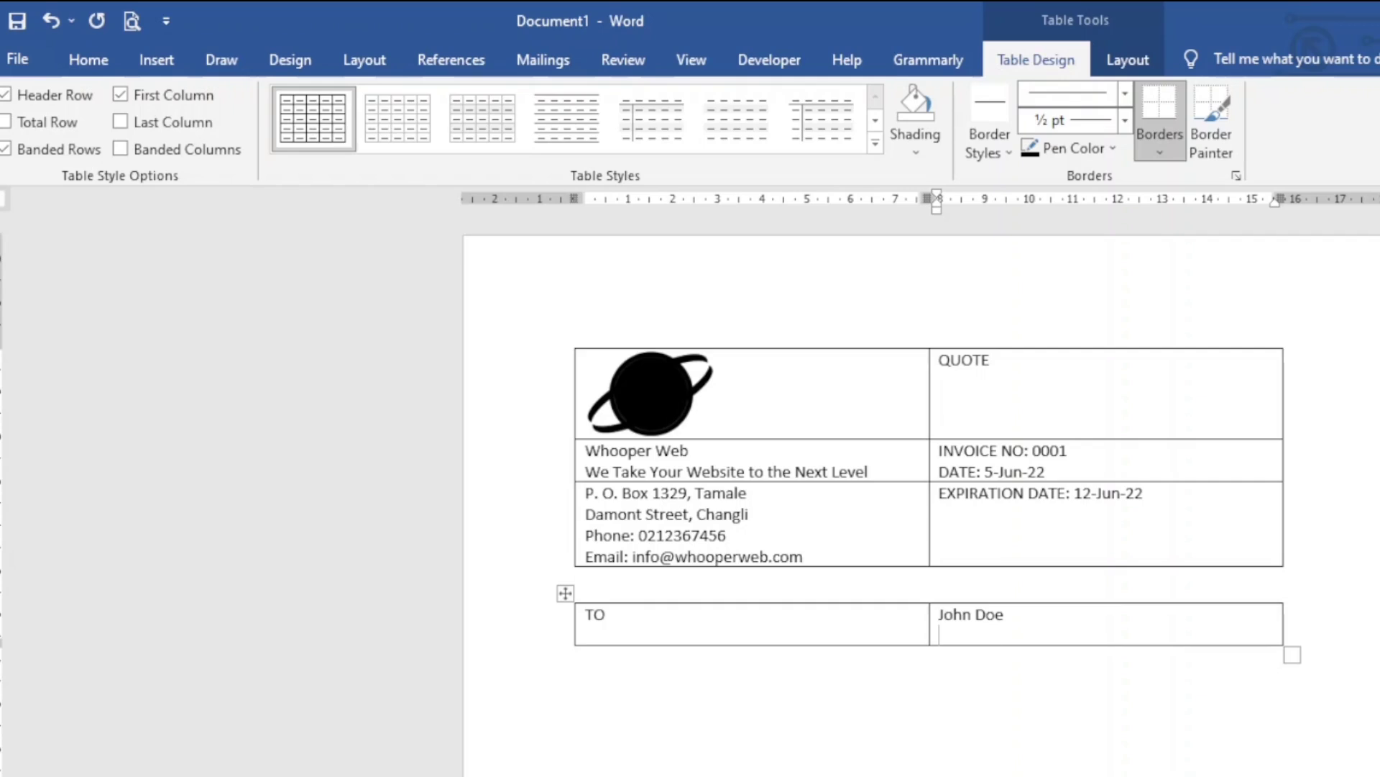
pyautogui.write('JD Company Limited')
pyautogui.press('Return')
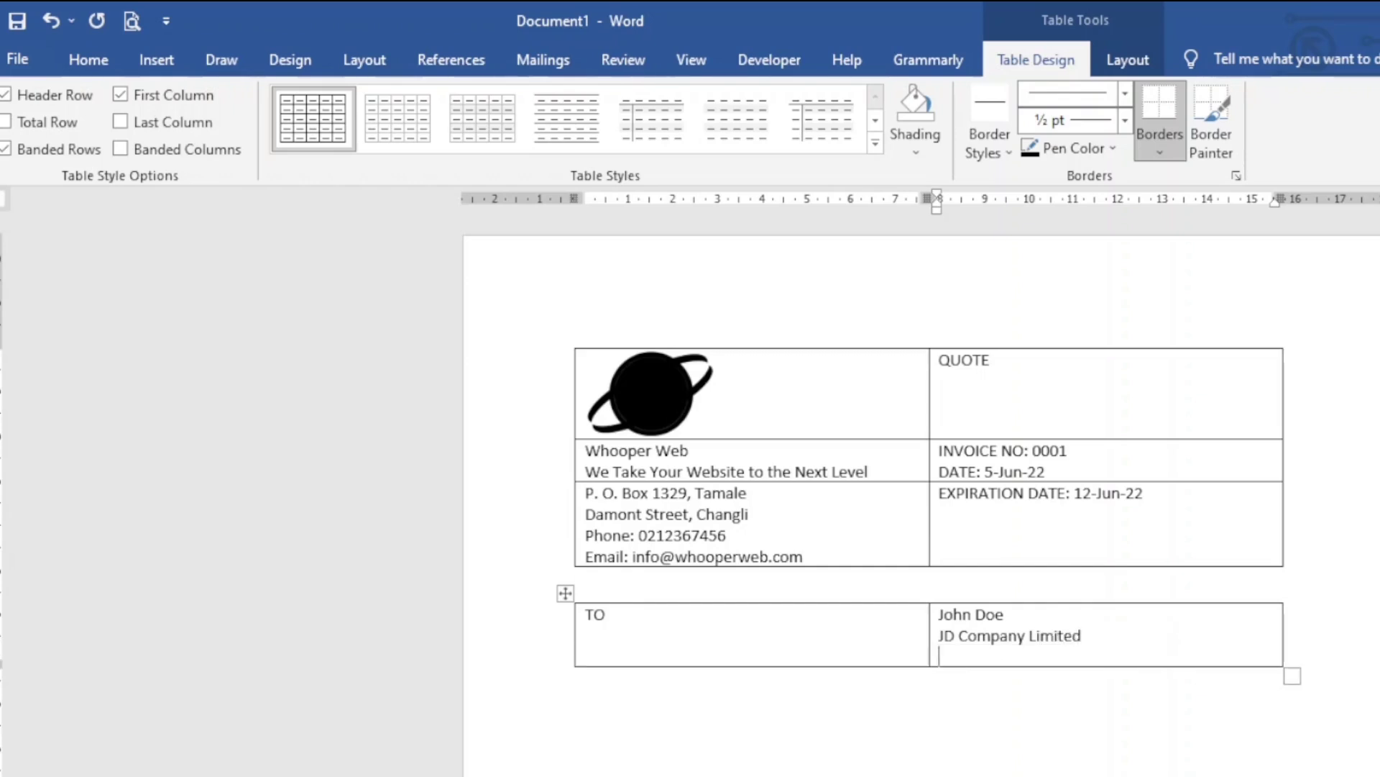
pyautogui.write('123 Changli Avene')
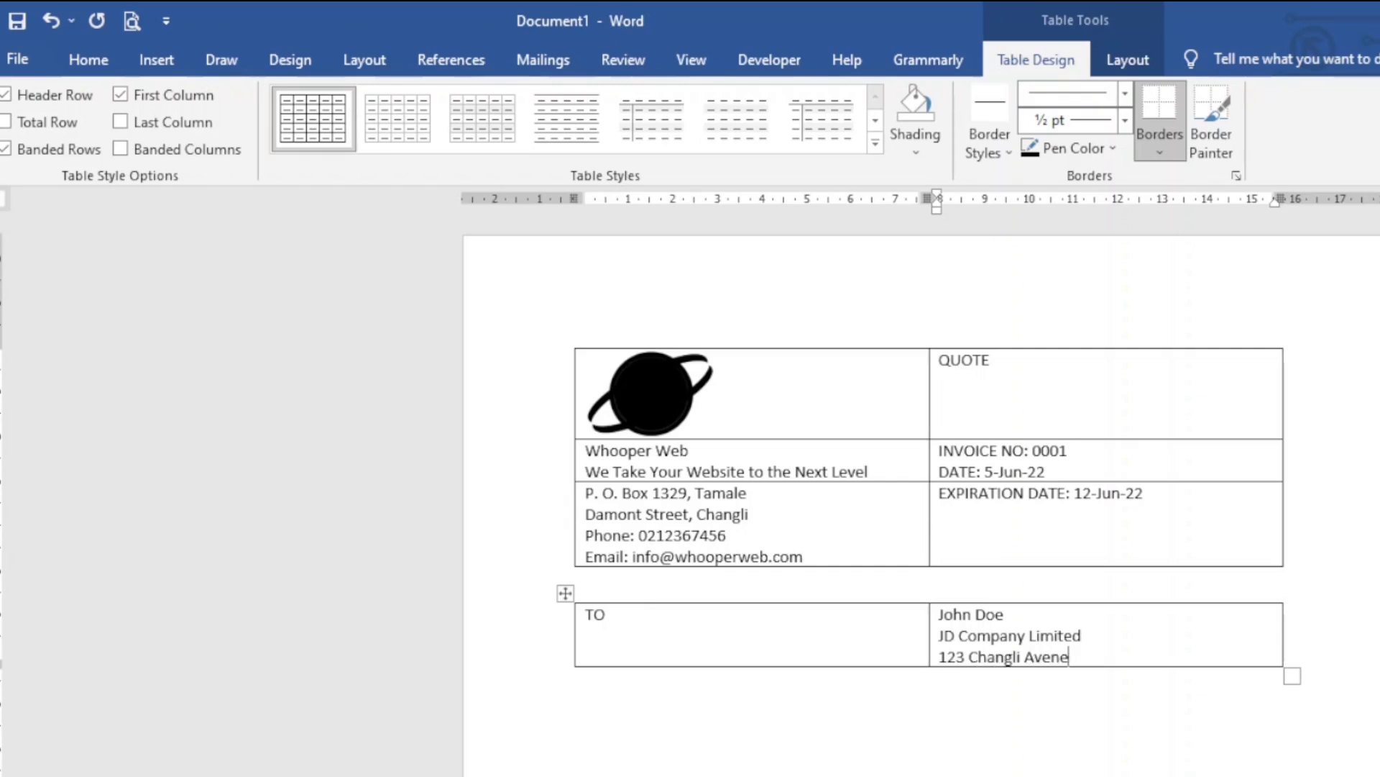
pyautogui.press('BackSpace')
pyautogui.write('ue, Tamale')
pyautogui.press('Return')
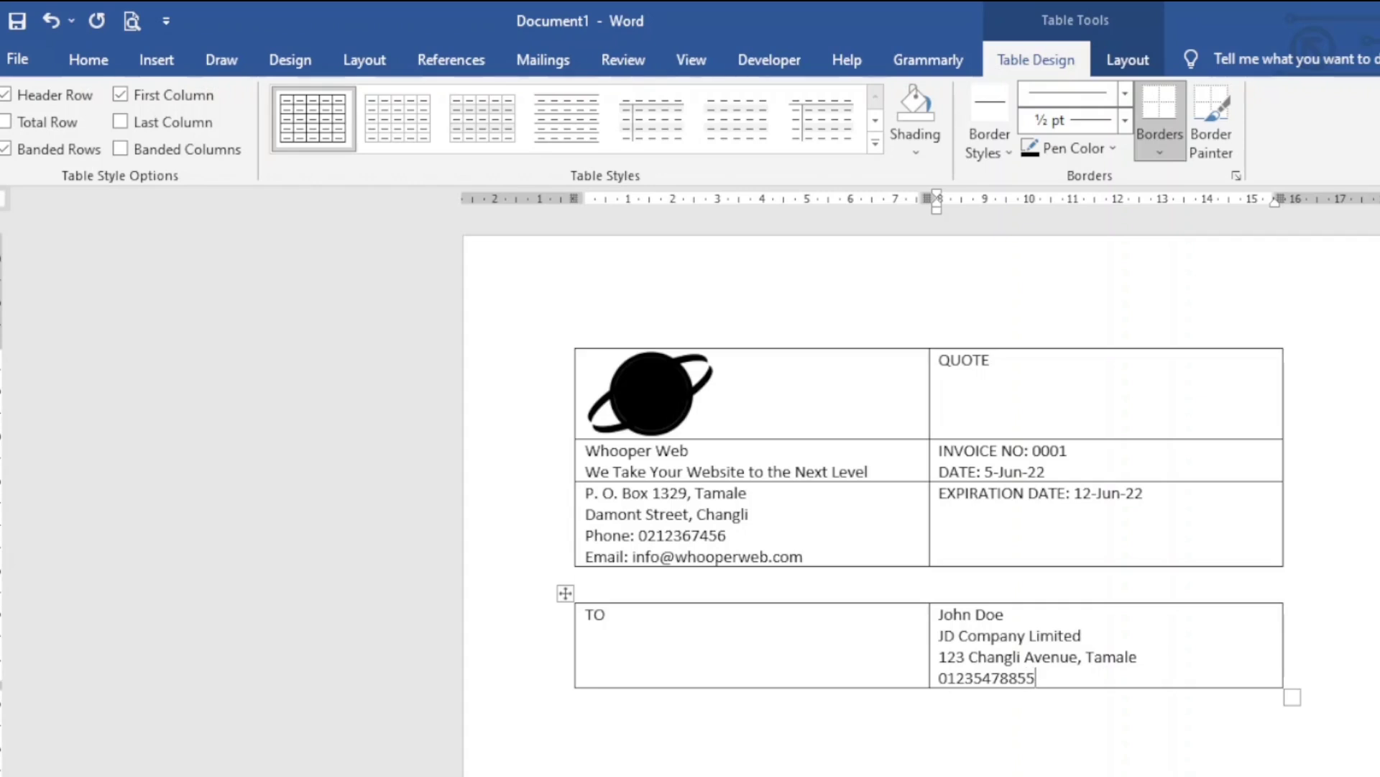
pyautogui.press('Return')
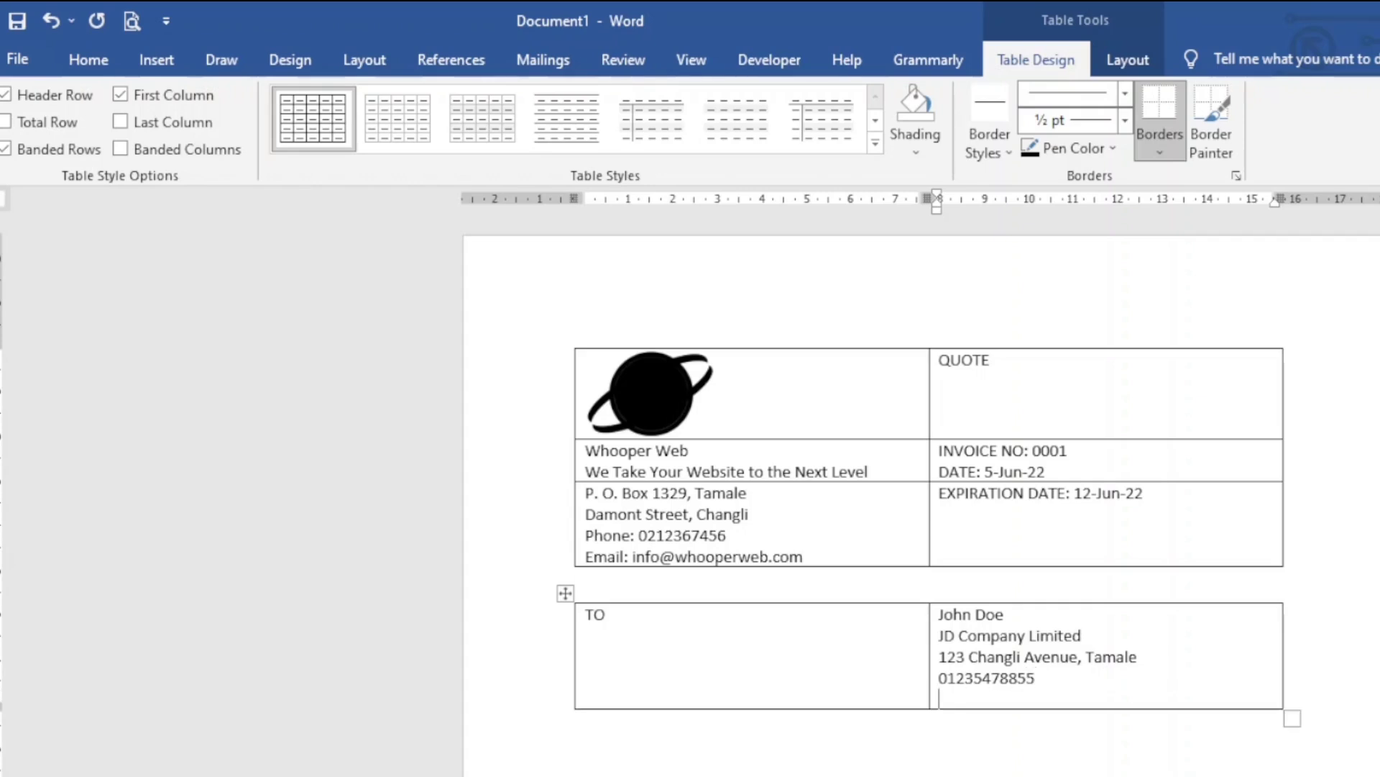
pyautogui.write('customer ID No. 12354')
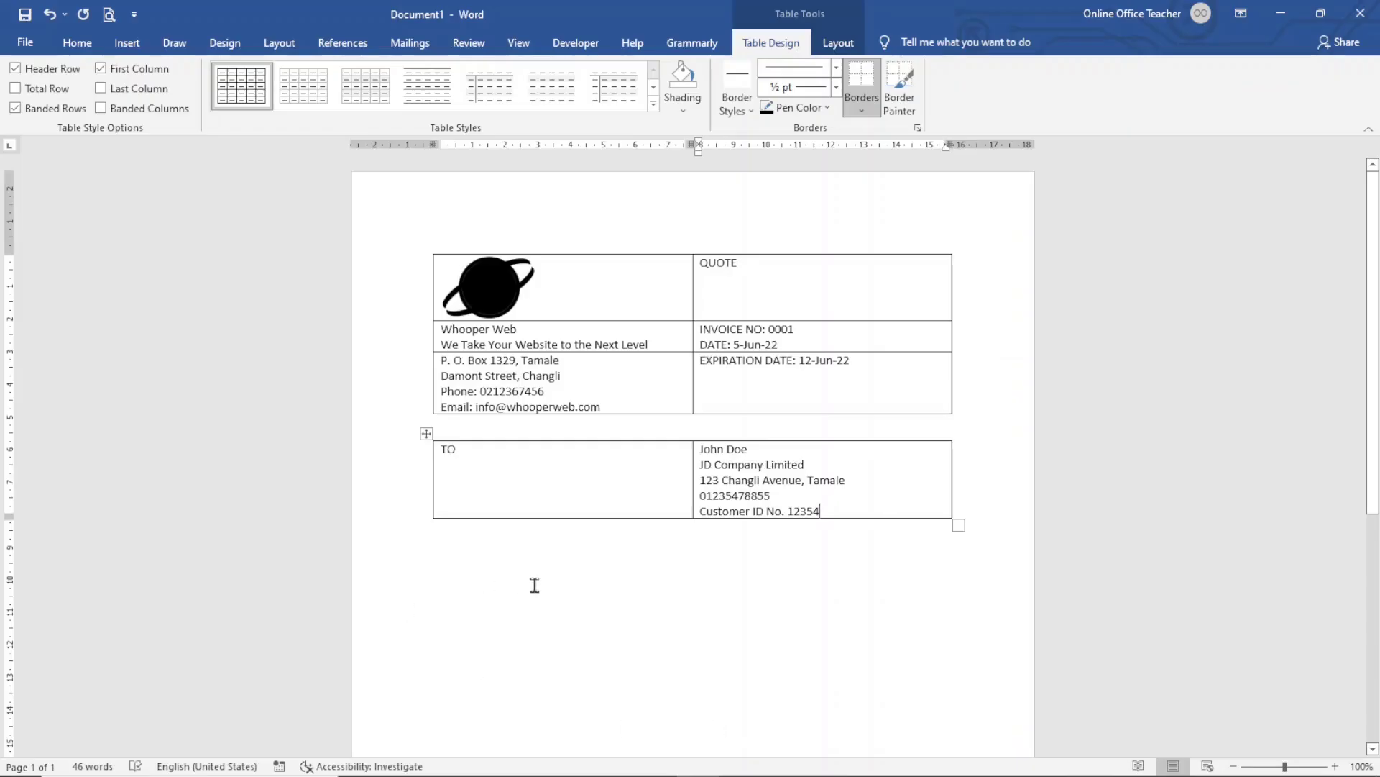
pyautogui.click(535, 584)
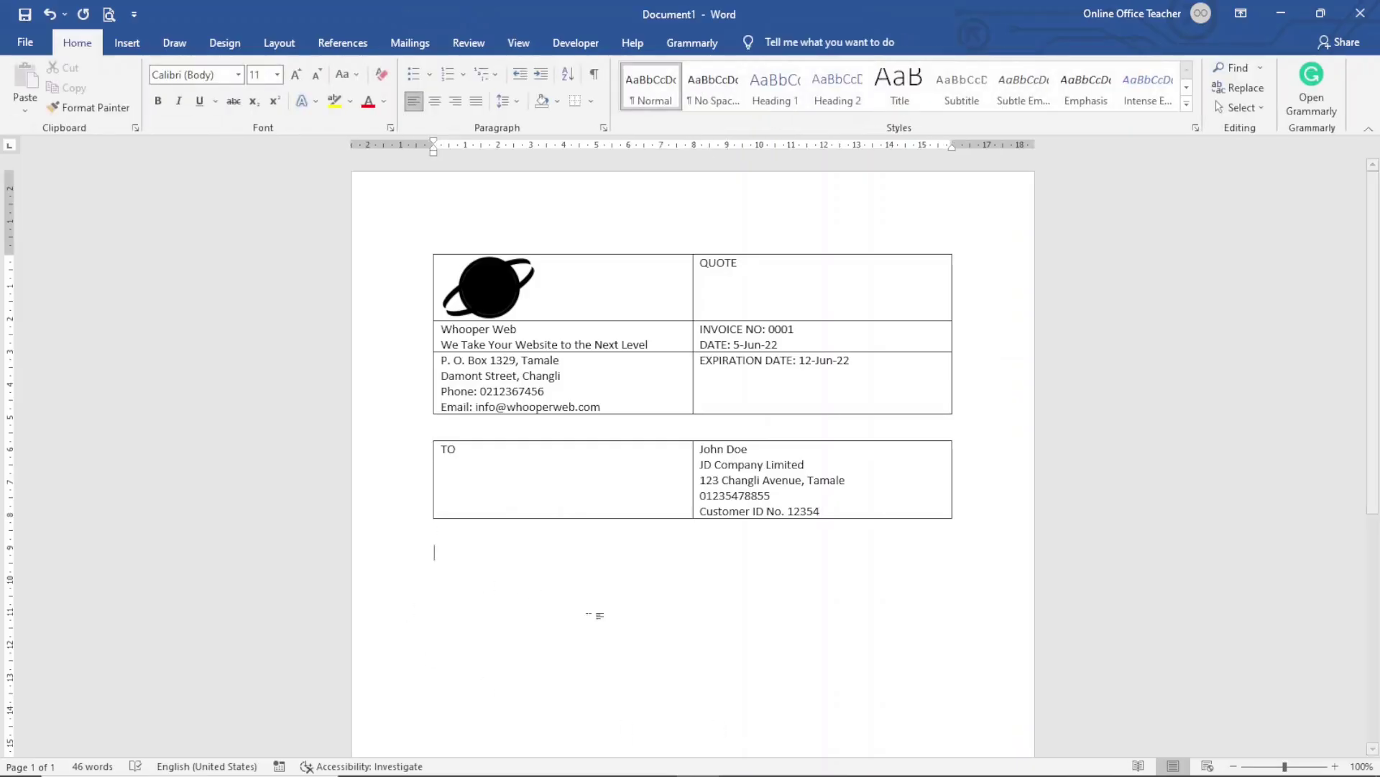
# Insert a four-column, two-row table below the recipient table
pyautogui.click(127, 44)
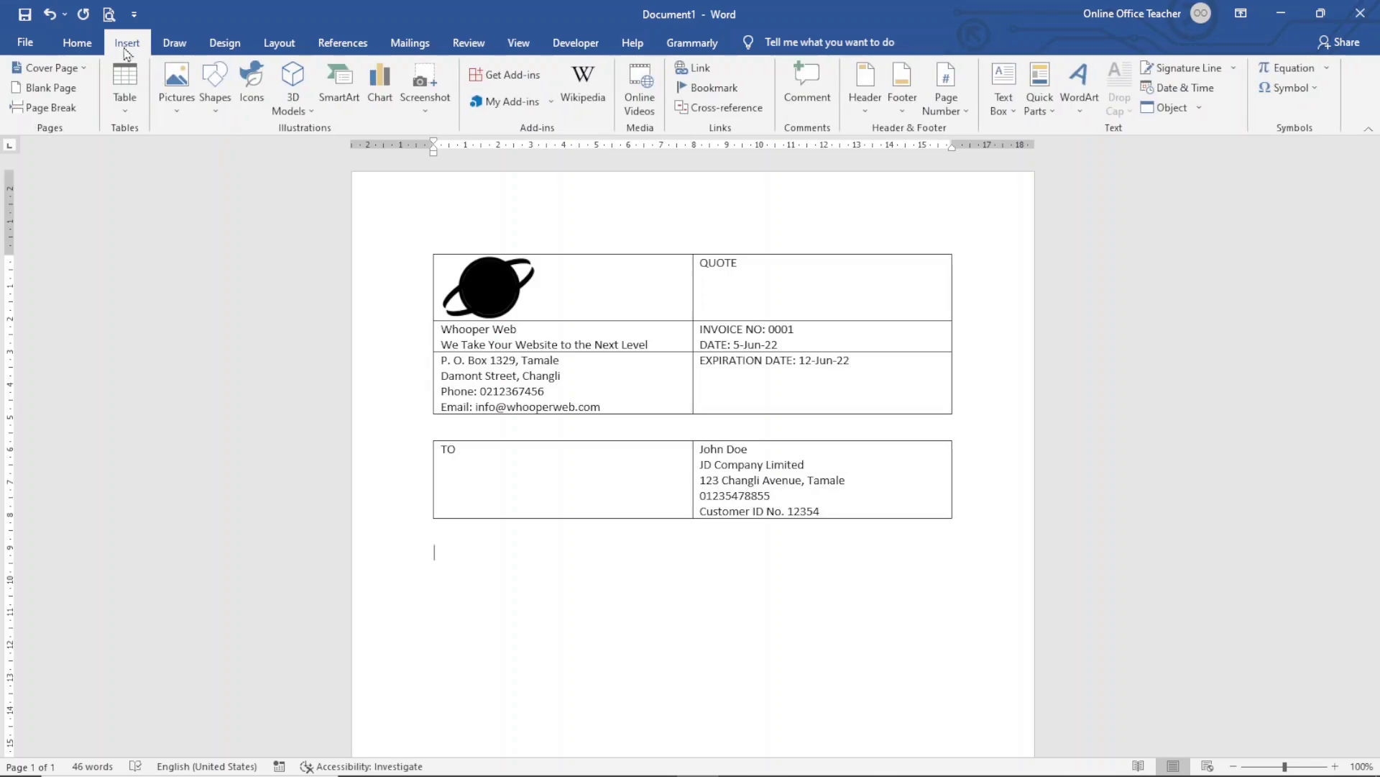
pyautogui.click(123, 98)
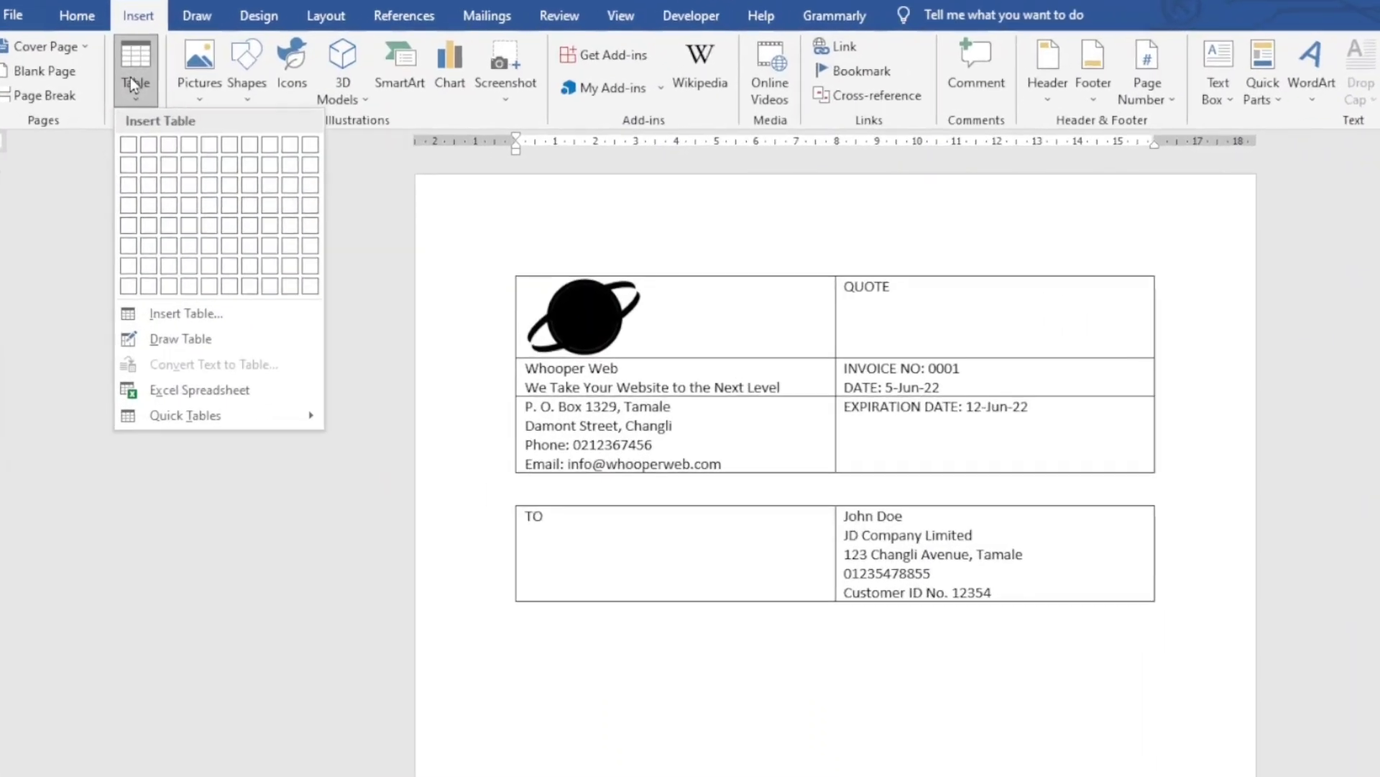
pyautogui.click(190, 162)
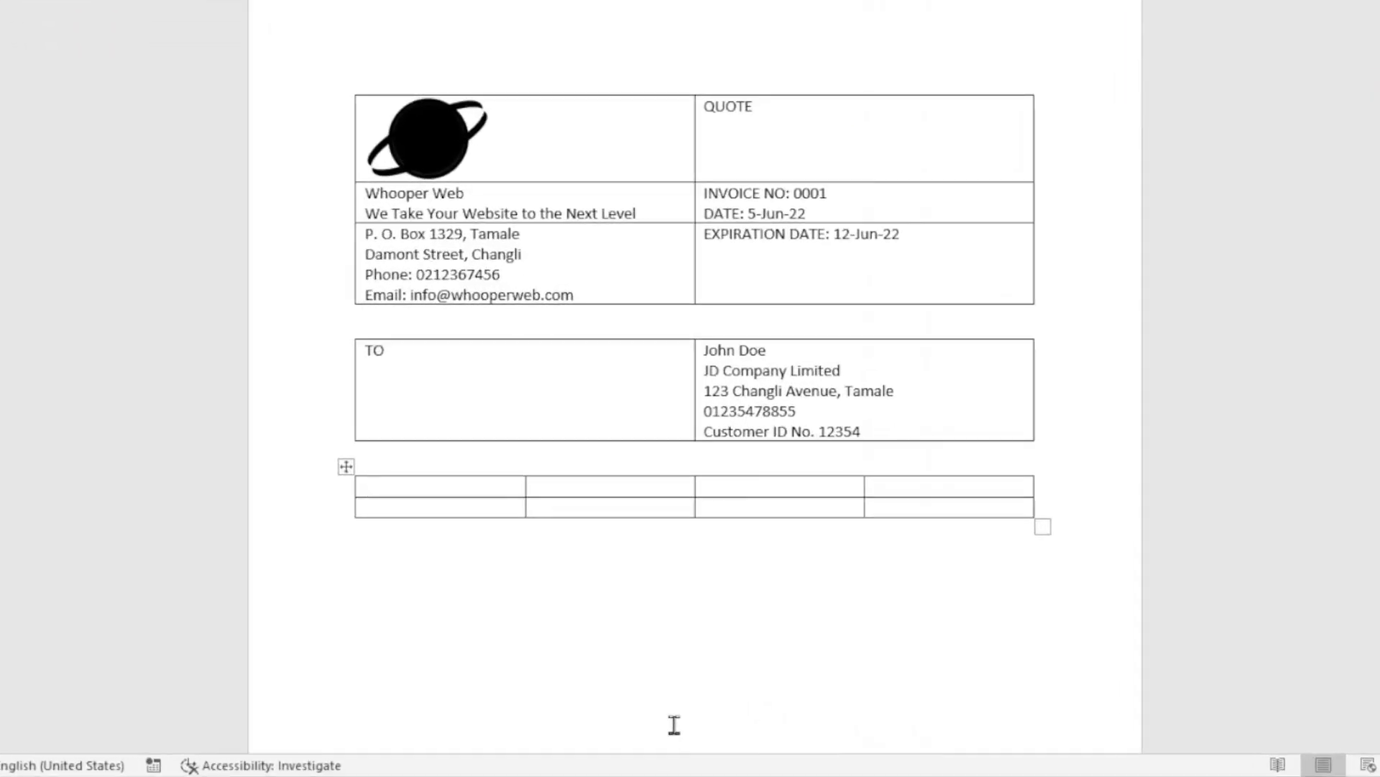
# Type headers SALES PERSON, JOB, PAYMENT TERMS and DUE DATE, then begin 'Due on' under PAYMENT TERMS
pyautogui.write('SALES PERSON')
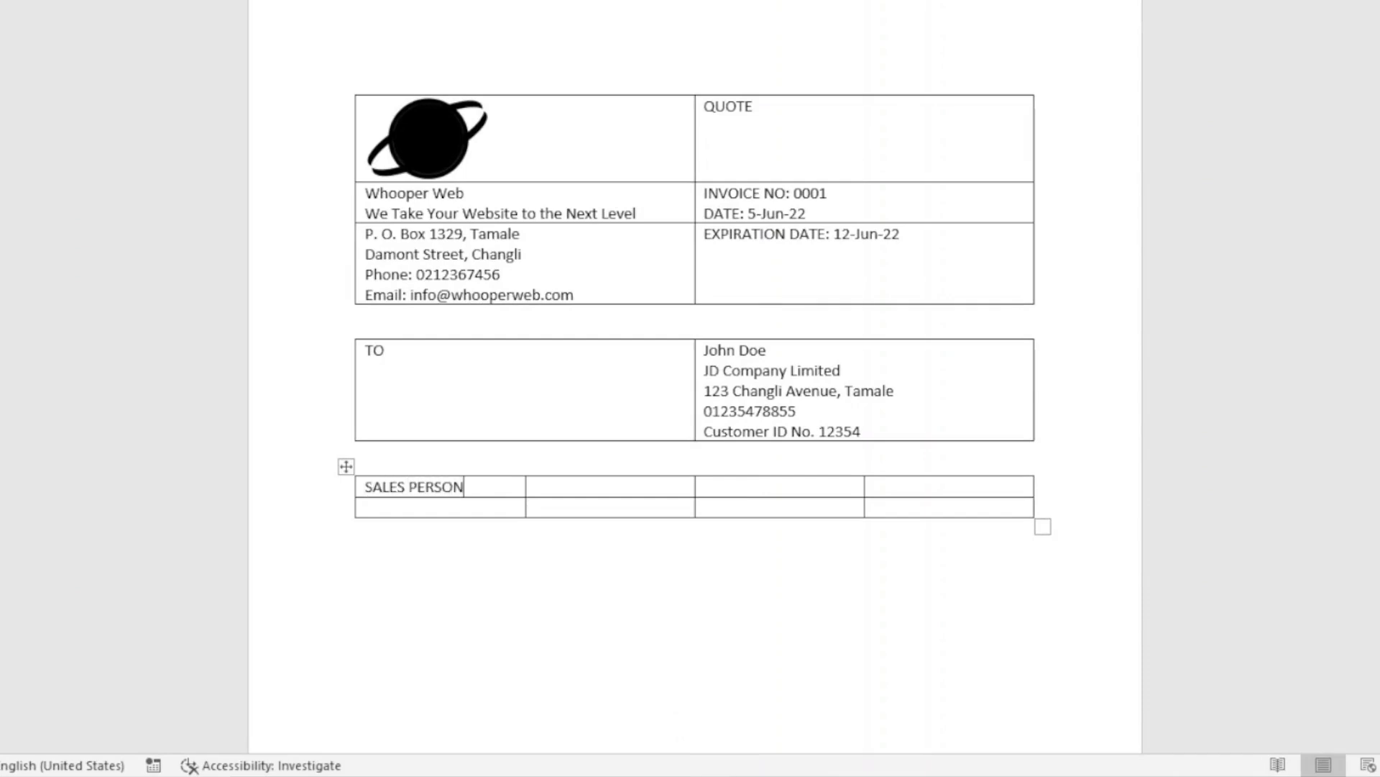
pyautogui.press('Tab')
pyautogui.write('JOB PAYMENT')
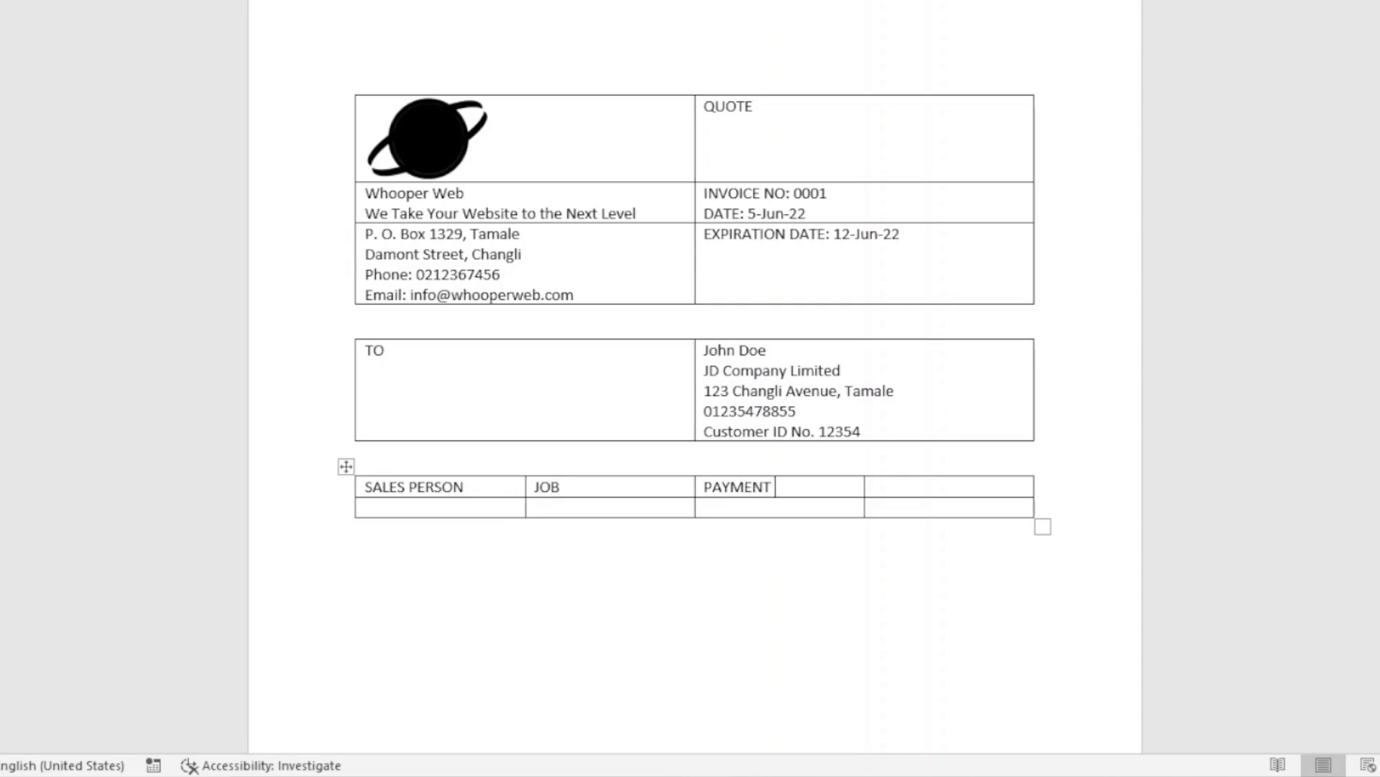
pyautogui.write(' TERMS ')
pyautogui.write('DUE DATE')
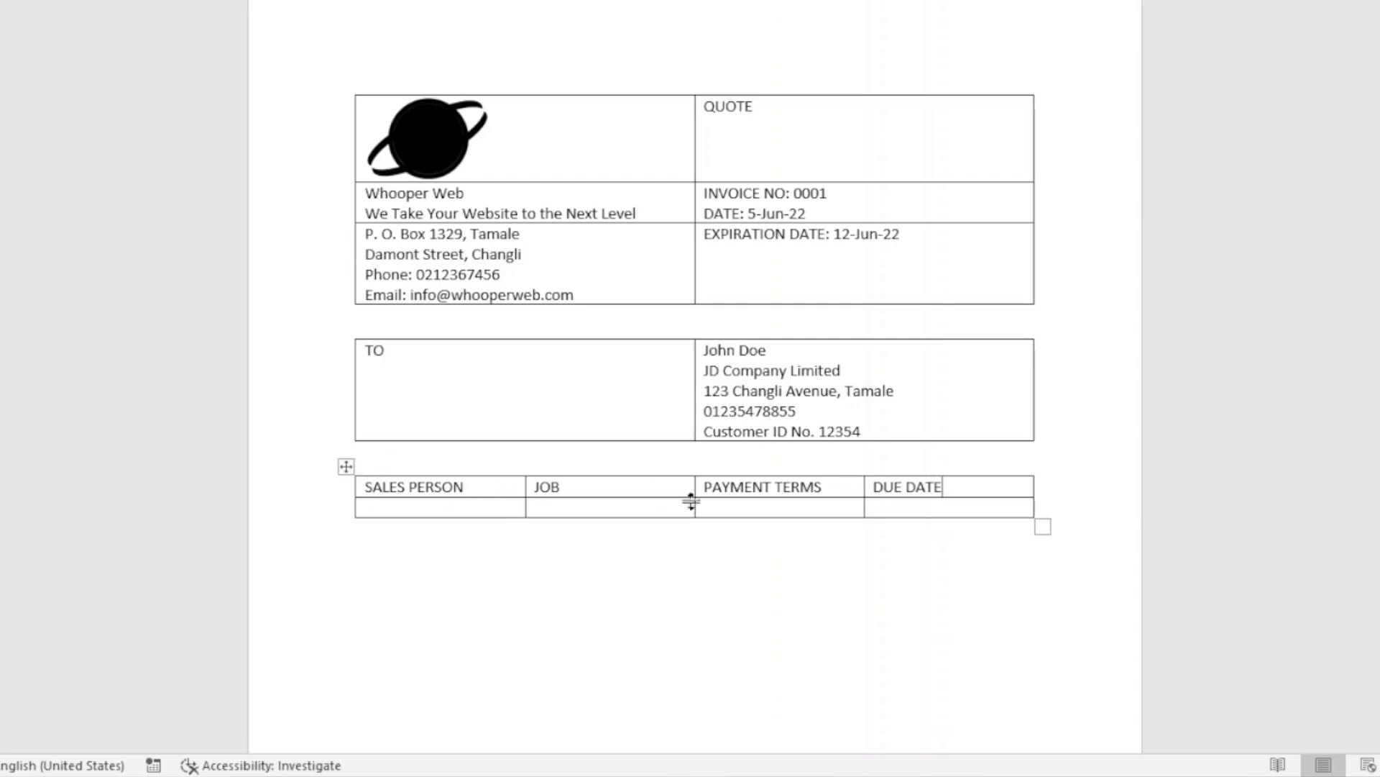
pyautogui.click(787, 507)
pyautogui.write('Due on r')
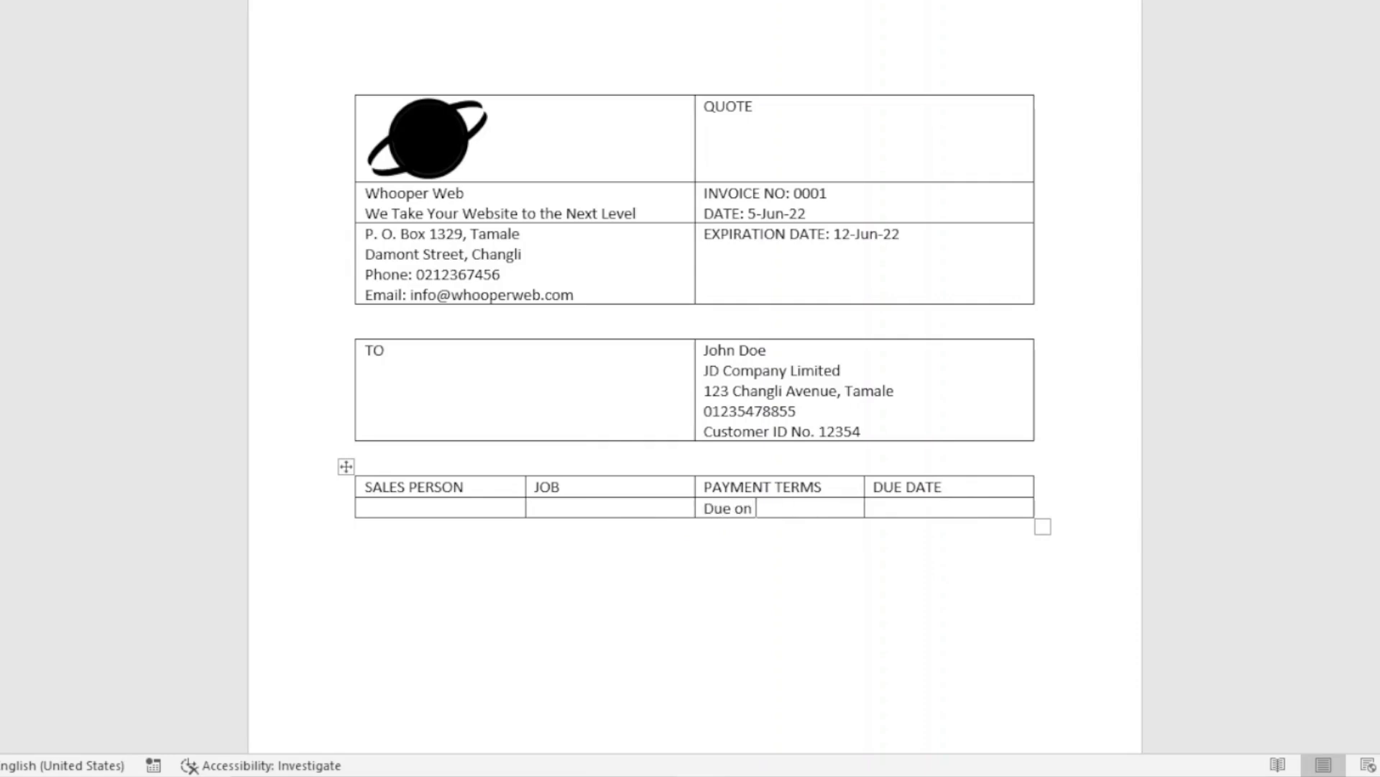
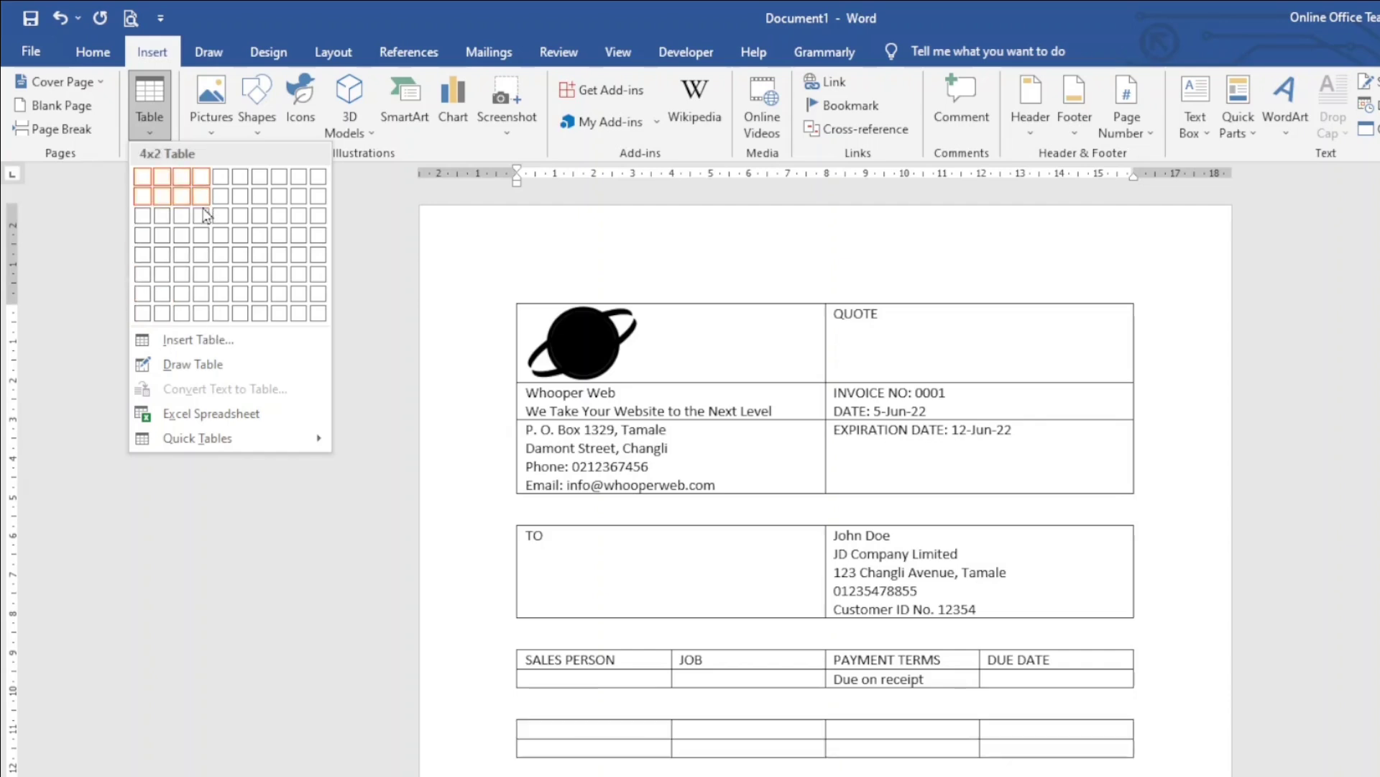
# Insert a table with 4 columns and 15 rows
pyautogui.click(216, 341)
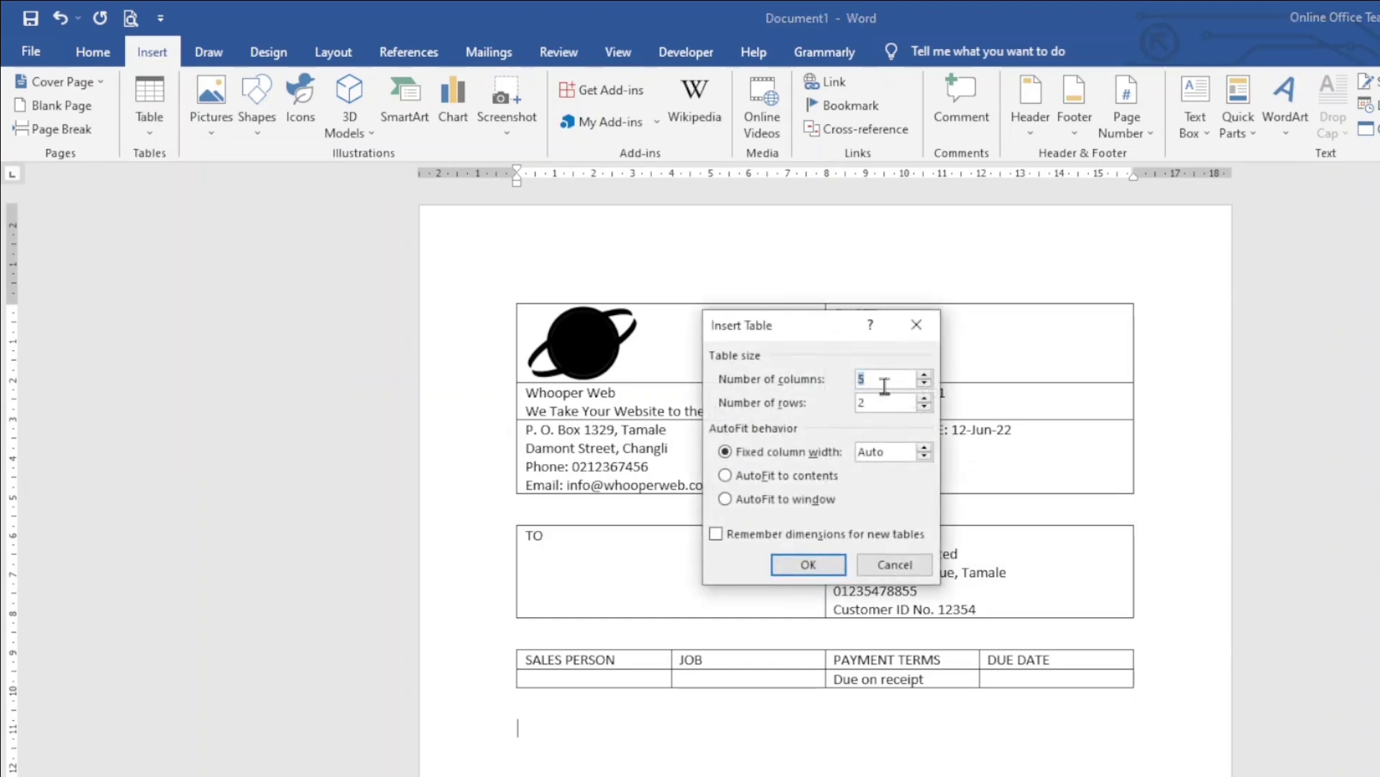
pyautogui.write('4')
pyautogui.click(877, 407)
pyautogui.press('BackSpace')
pyautogui.write('123')
pyautogui.write('5')
pyautogui.click(820, 565)
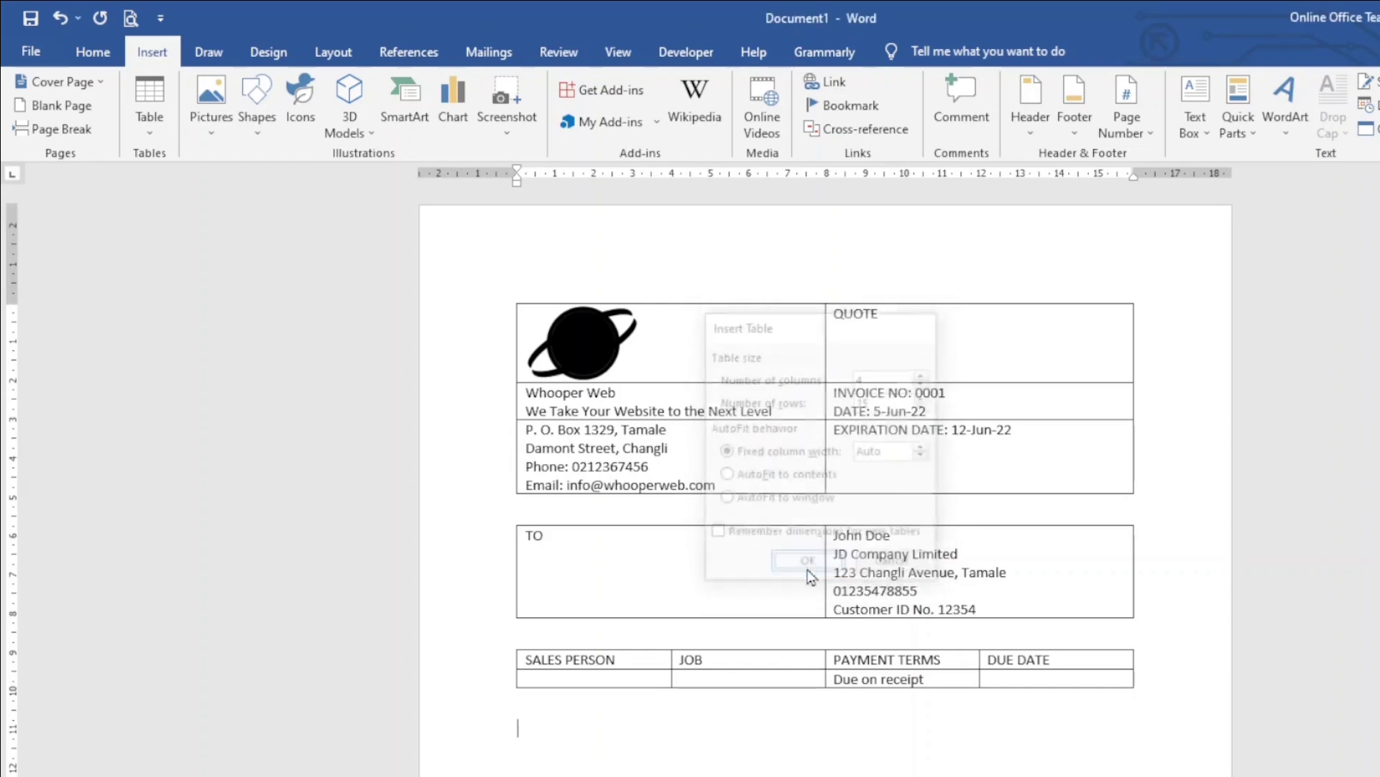
# Type the headers QUANTITY, DESCRIPTION, UNIT PRICE and AMOUNT across the first row
pyautogui.scroll(-3, 1107, 713)
pyautogui.scroll(-1, 1107, 708)
pyautogui.scroll(1, 712, 729)
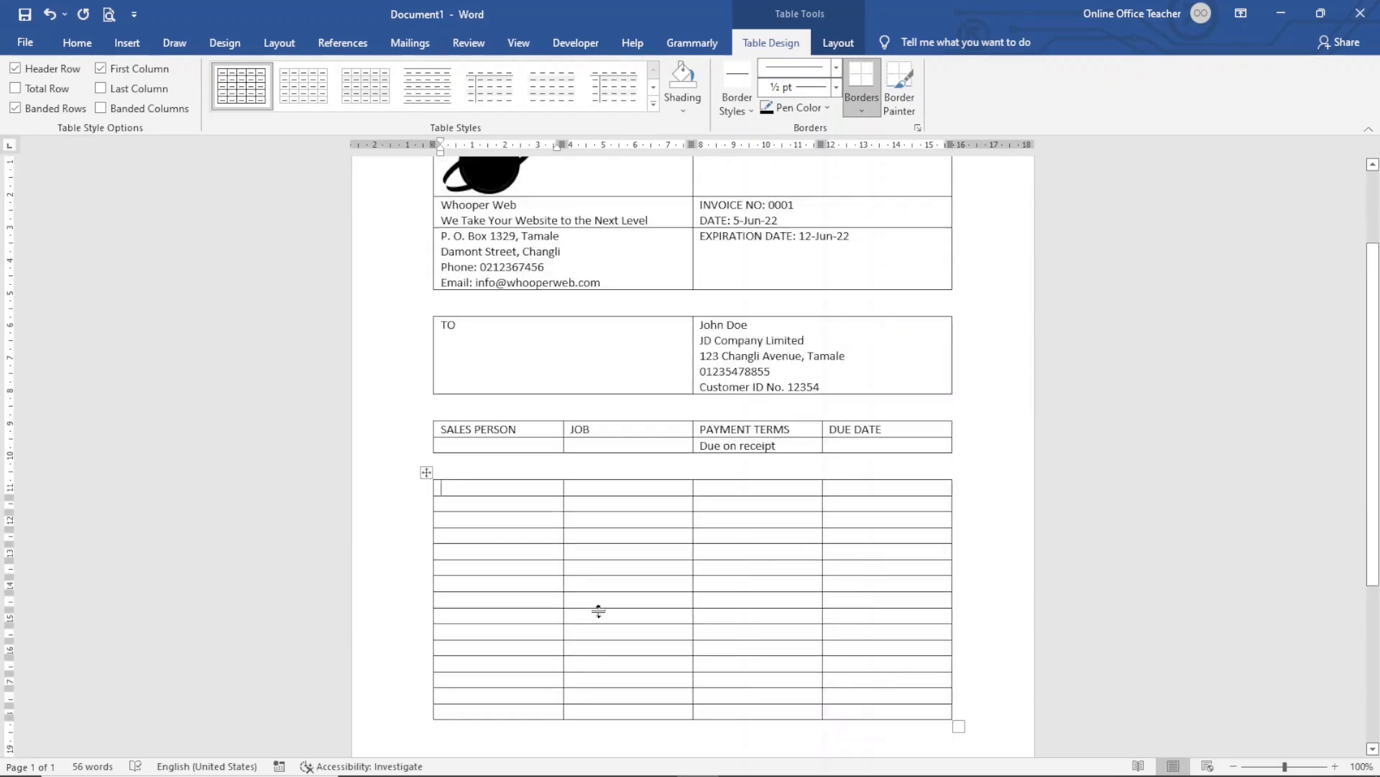
pyautogui.write('QUANTITY')
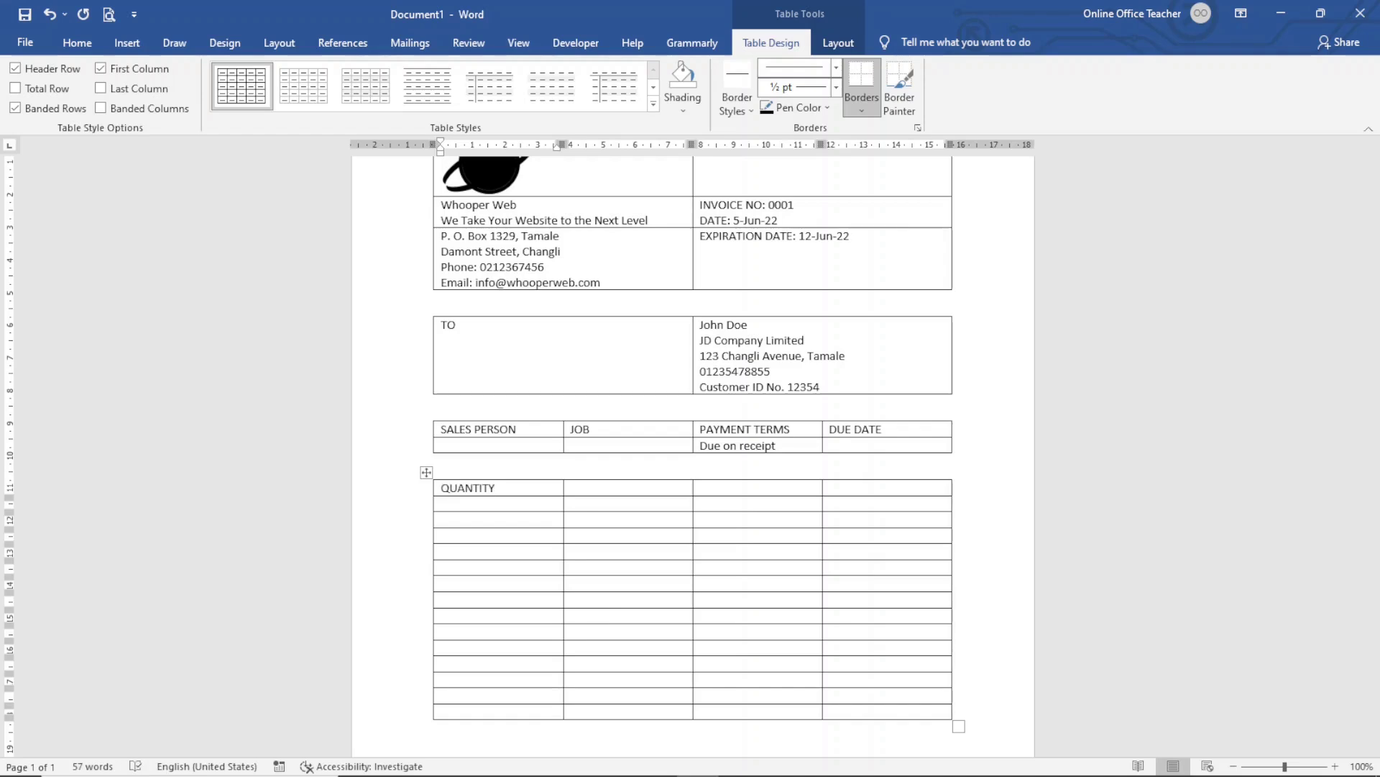
pyautogui.press('Tab')
pyautogui.write('DESCRIPTION')
pyautogui.press('Tab')
pyautogui.write('UNIT PRICE')
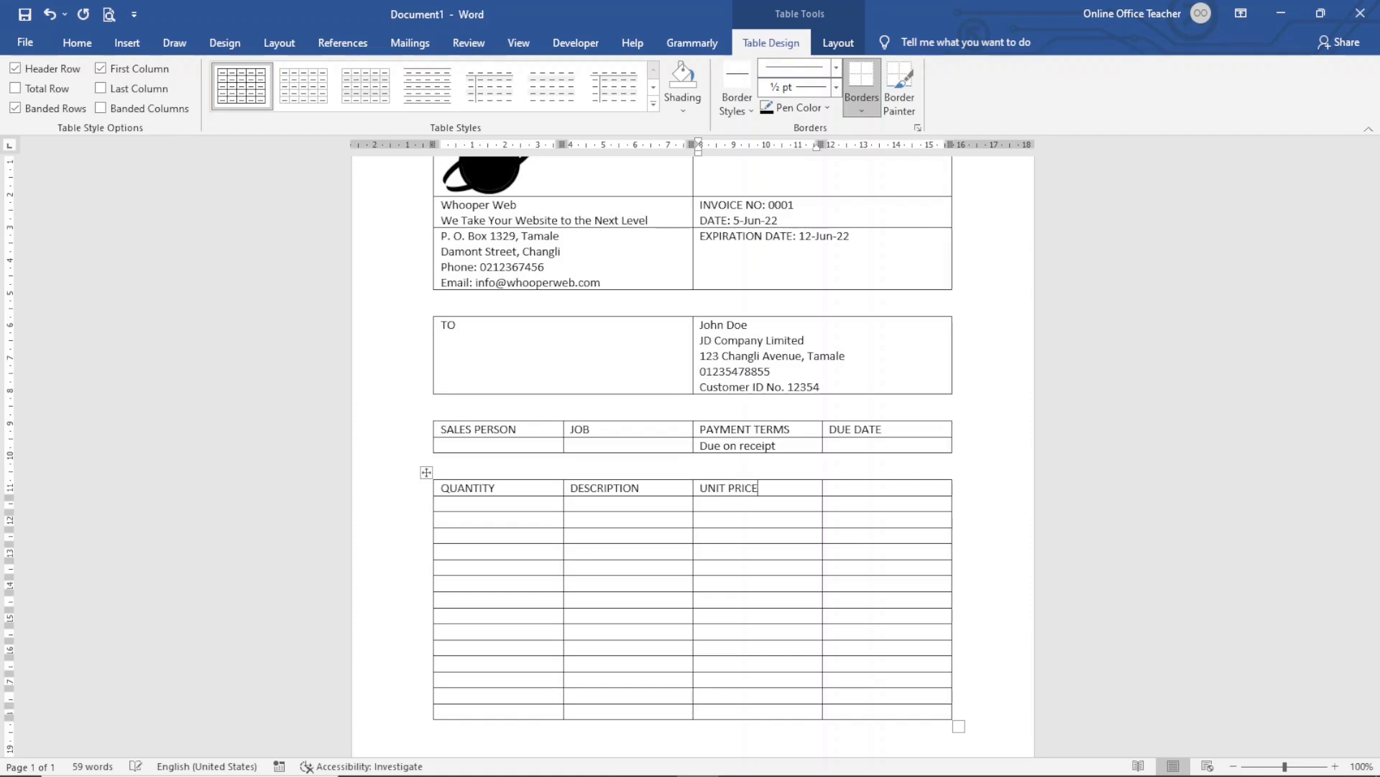
pyautogui.press('Tab')
pyautogui.write('AMOUNT')
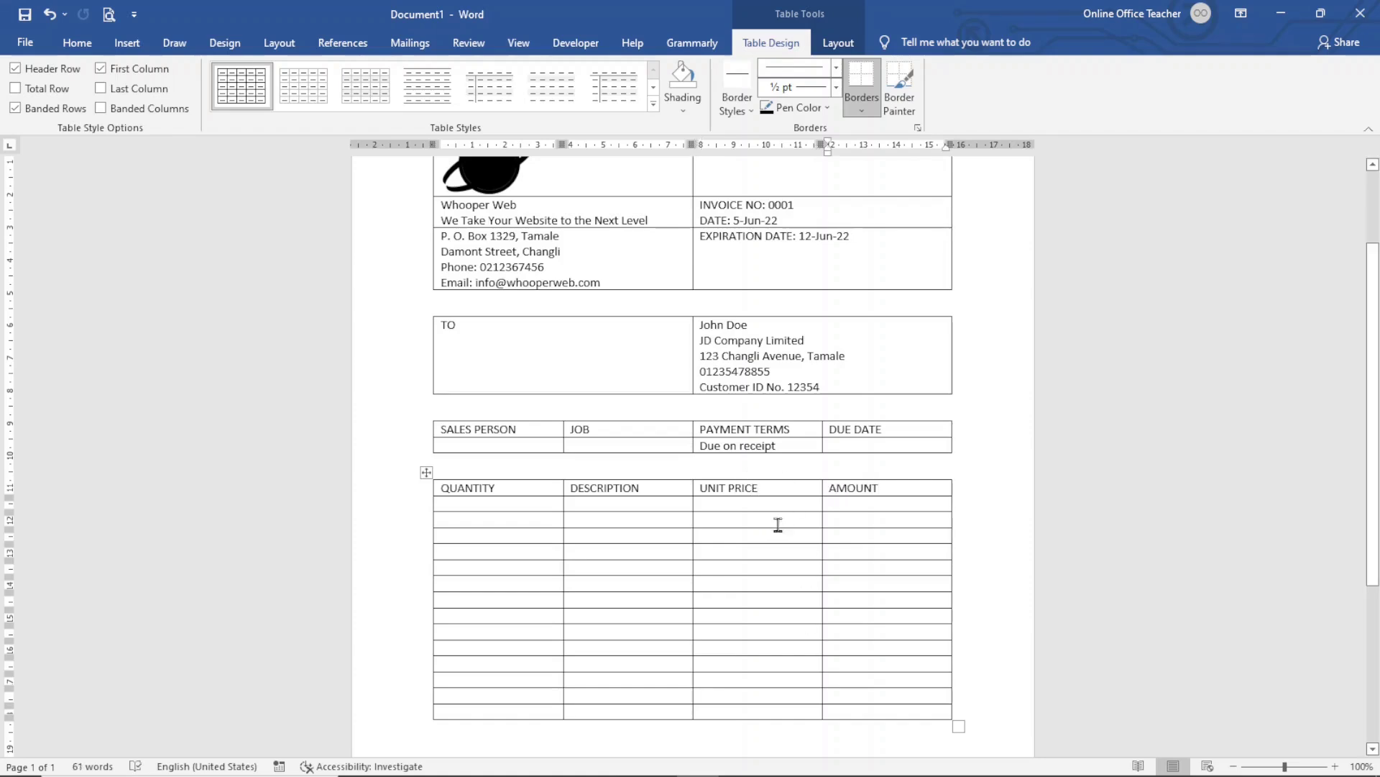
# Enter SUBTOTAL, SALES TAX and GRAND TOTAL in the last three UNIT PRICE cells
pyautogui.click(804, 680)
pyautogui.write('SUBTO')
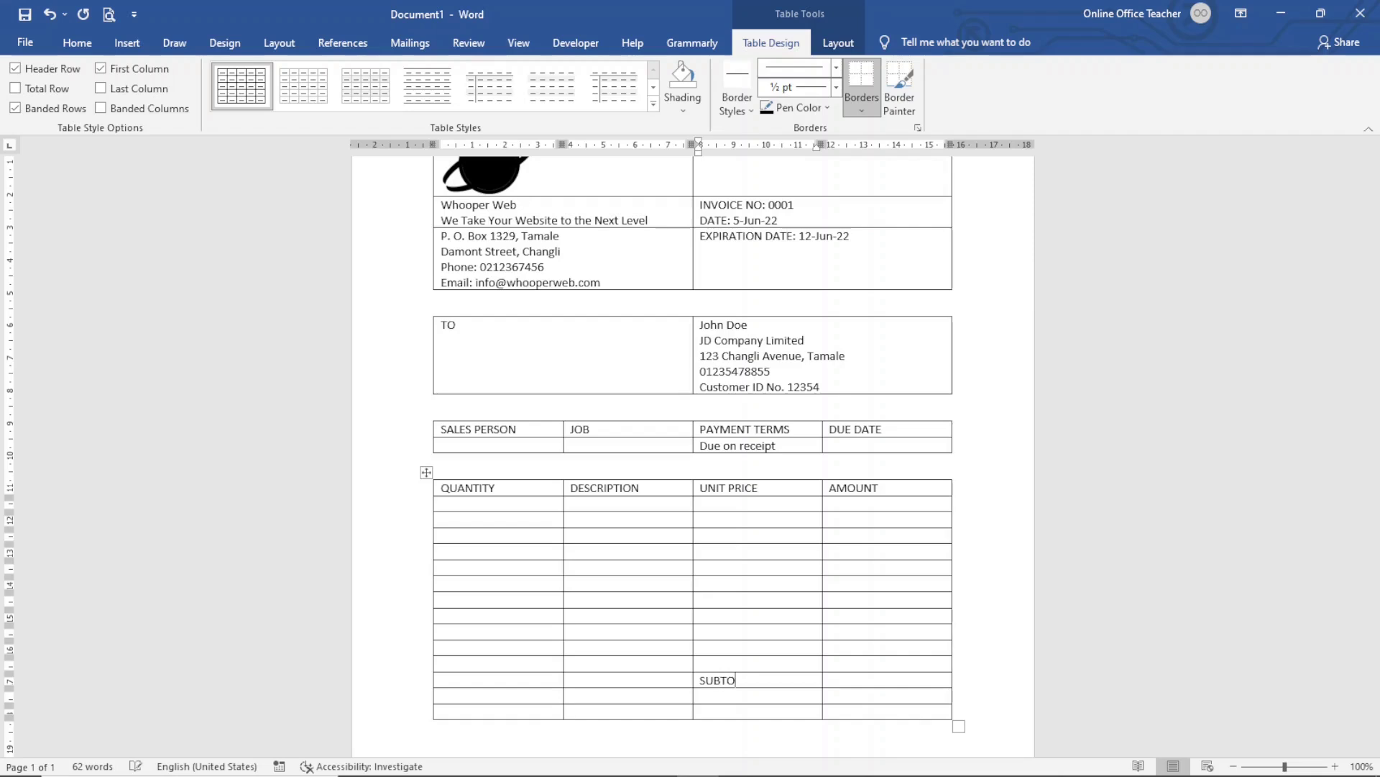
pyautogui.write('TASAL')
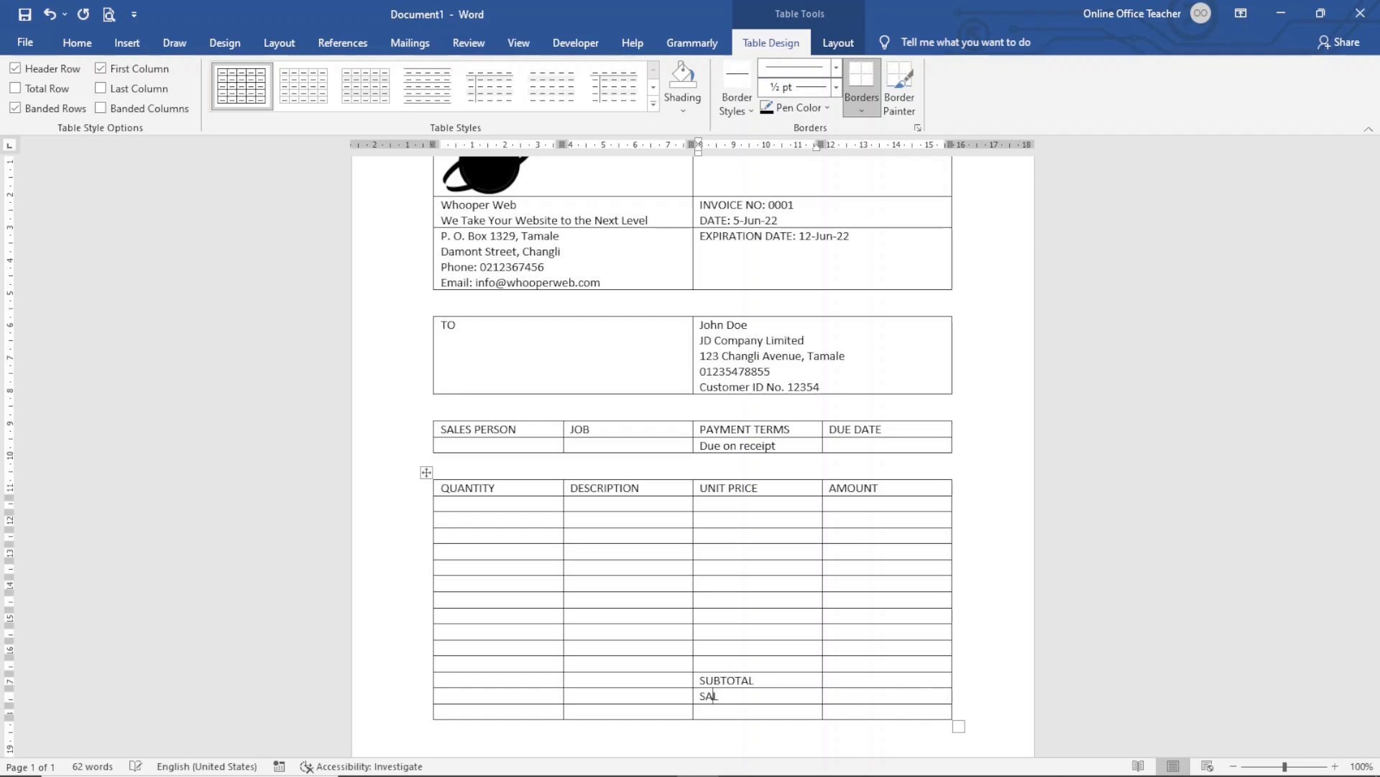
pyautogui.write('ES TAX')
pyautogui.write('GRAND TOTAL')
pyautogui.scroll(-3, 937, 668)
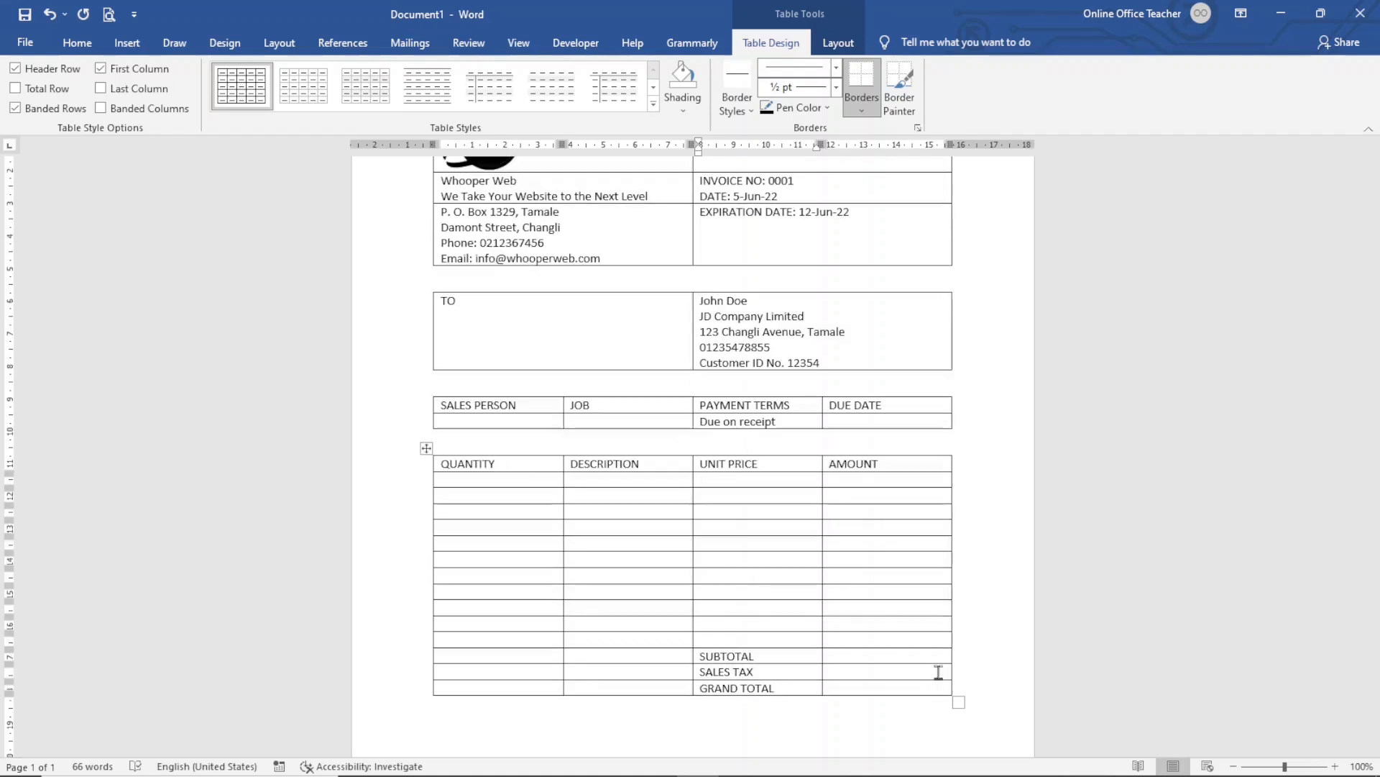
# Below the table, add 'Quotation prepared by:' followed by an underscore signature line
pyautogui.click(587, 612)
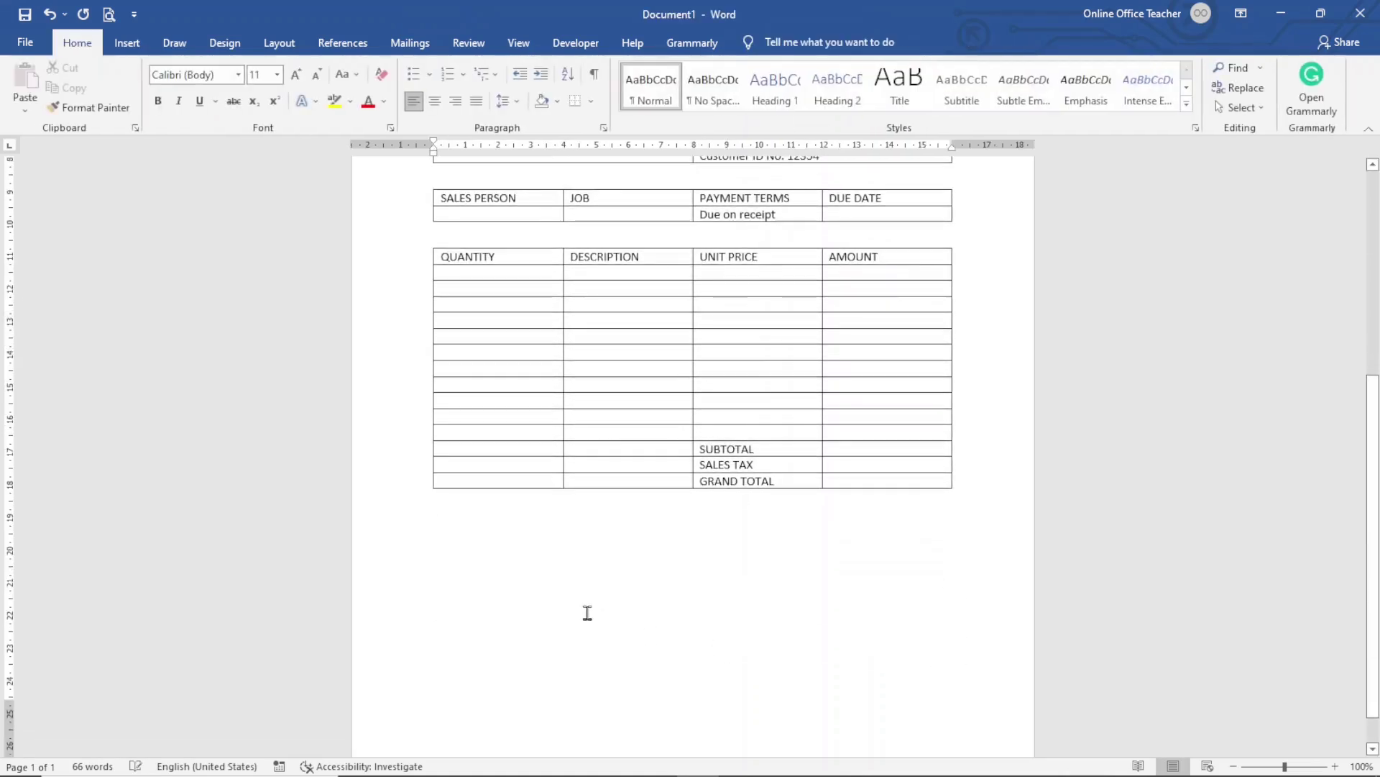
pyautogui.press('Return')
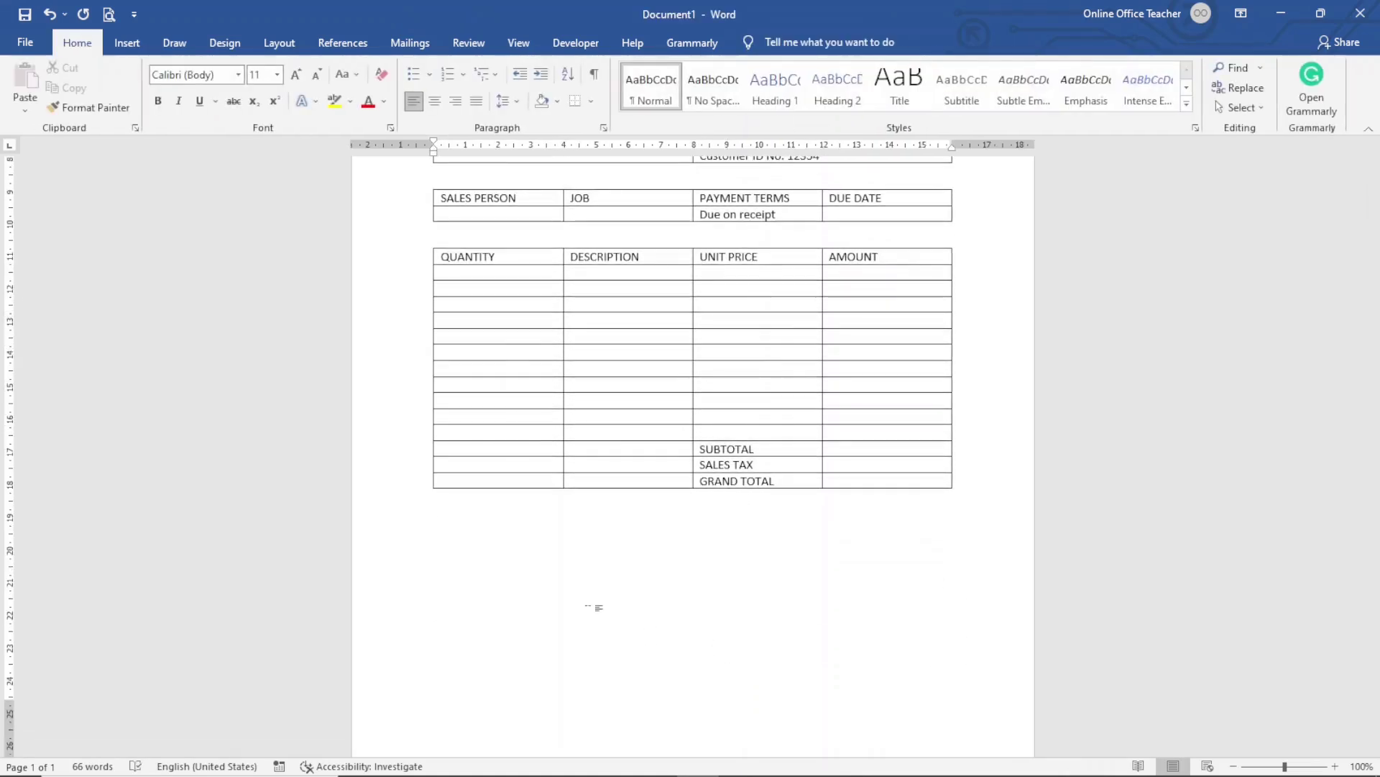
pyautogui.write('quatio')
pyautogui.press('BackSpace')
pyautogui.press('BackSpace')
pyautogui.write('ation pre')
pyautogui.write('b')
pyautogui.press('BackSpace')
pyautogui.write('pared by:')
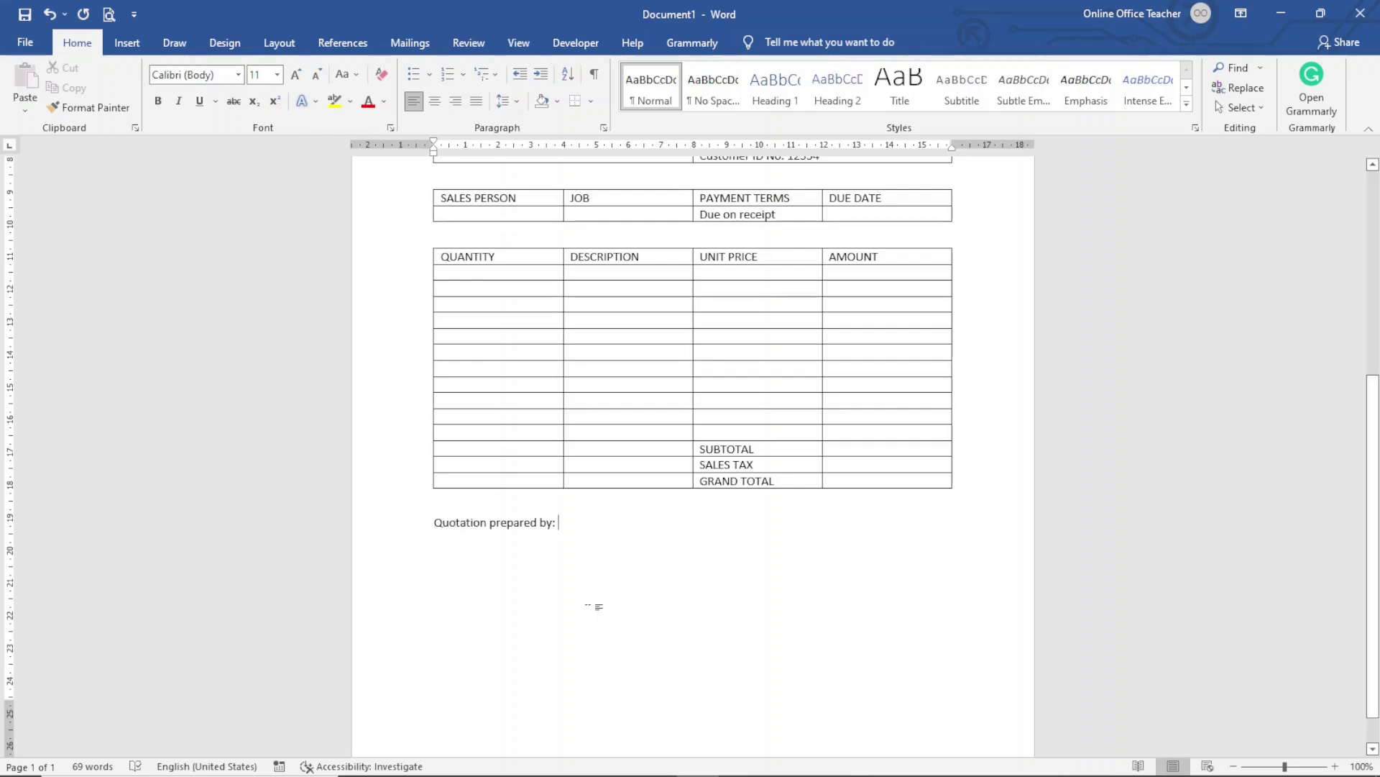
pyautogui.write(' ________________________________________________________________')
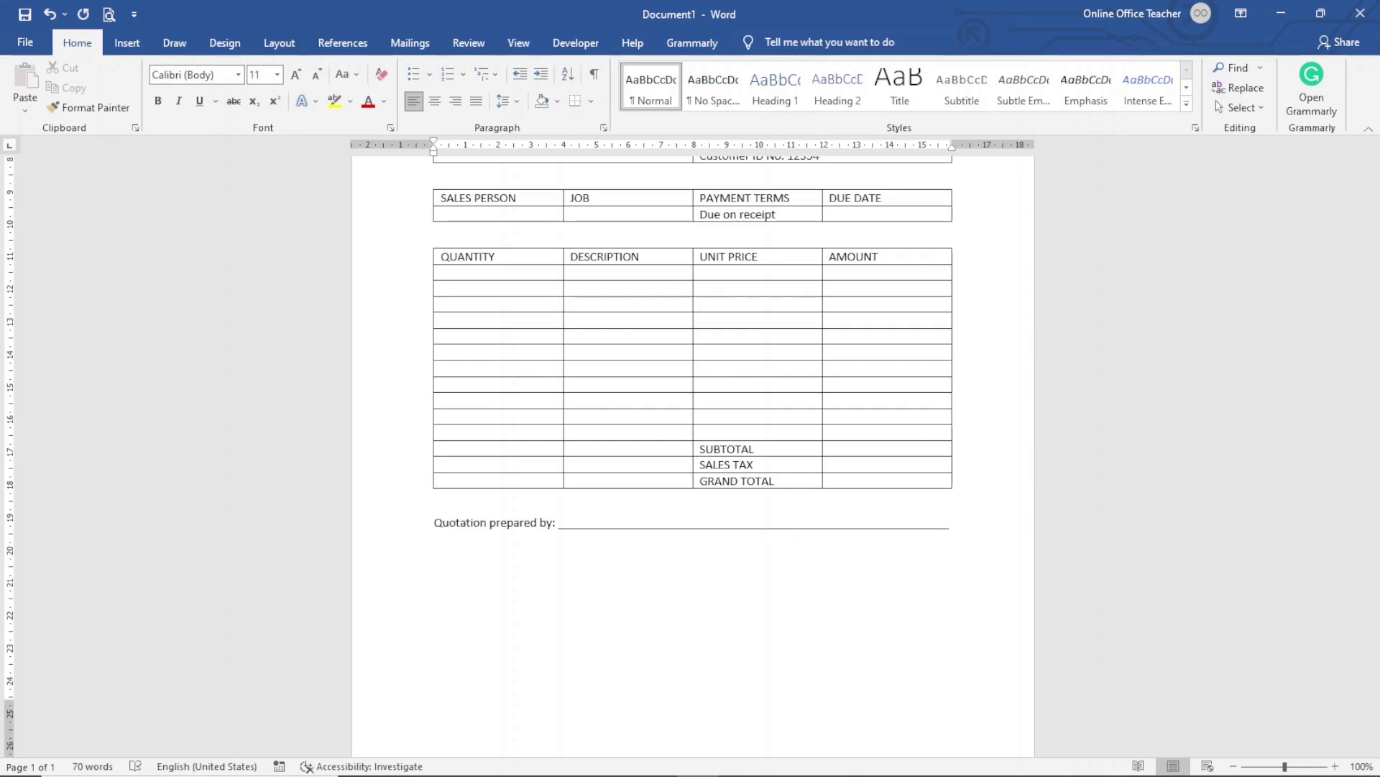
# Add 'To accept this quotation, sign here and return:' with a signature line and 'THANK YOU FOR YOUR BUSINESS!'
pyautogui.press('Return')
pyautogui.press('Return')
pyautogui.write('To accept this quotation, sign here and re')
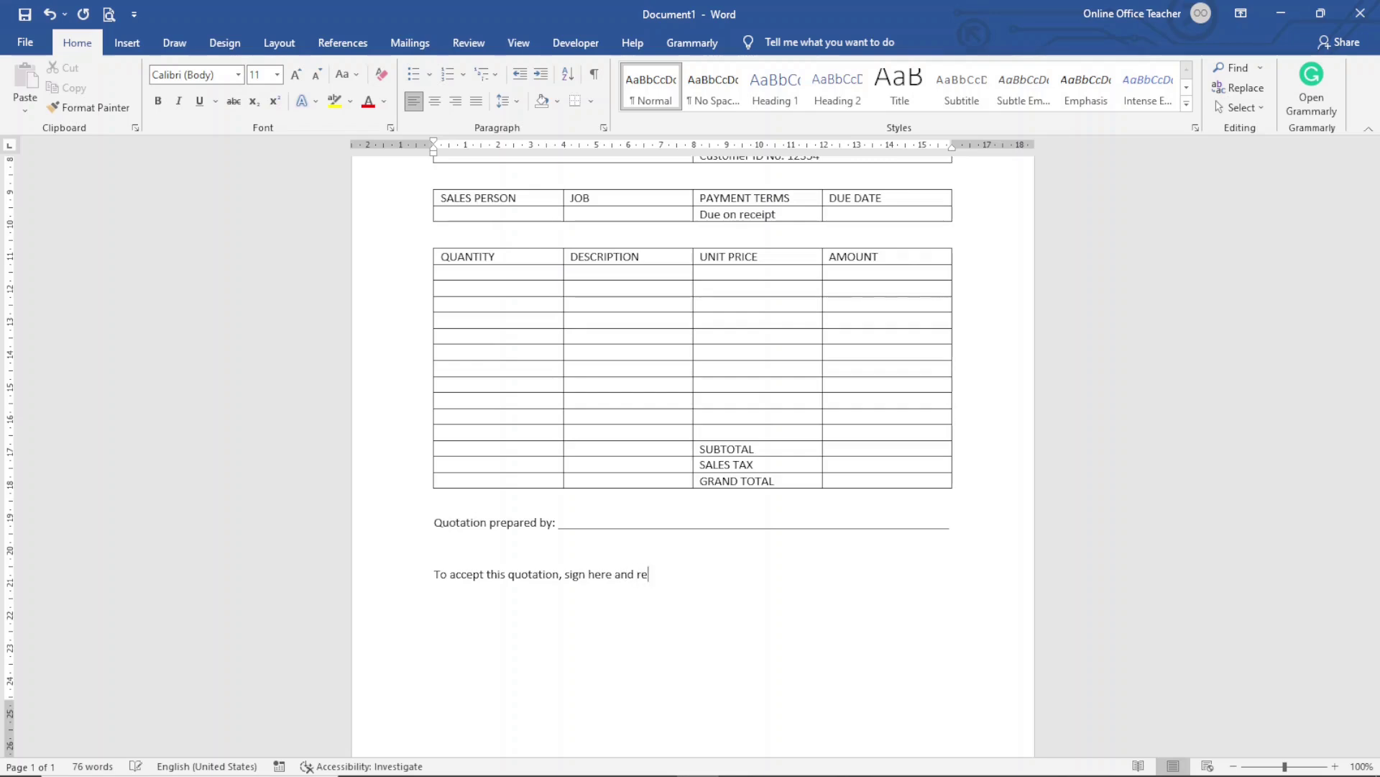
pyautogui.write('ture')
pyautogui.press('BackSpace')
pyautogui.write('n:')
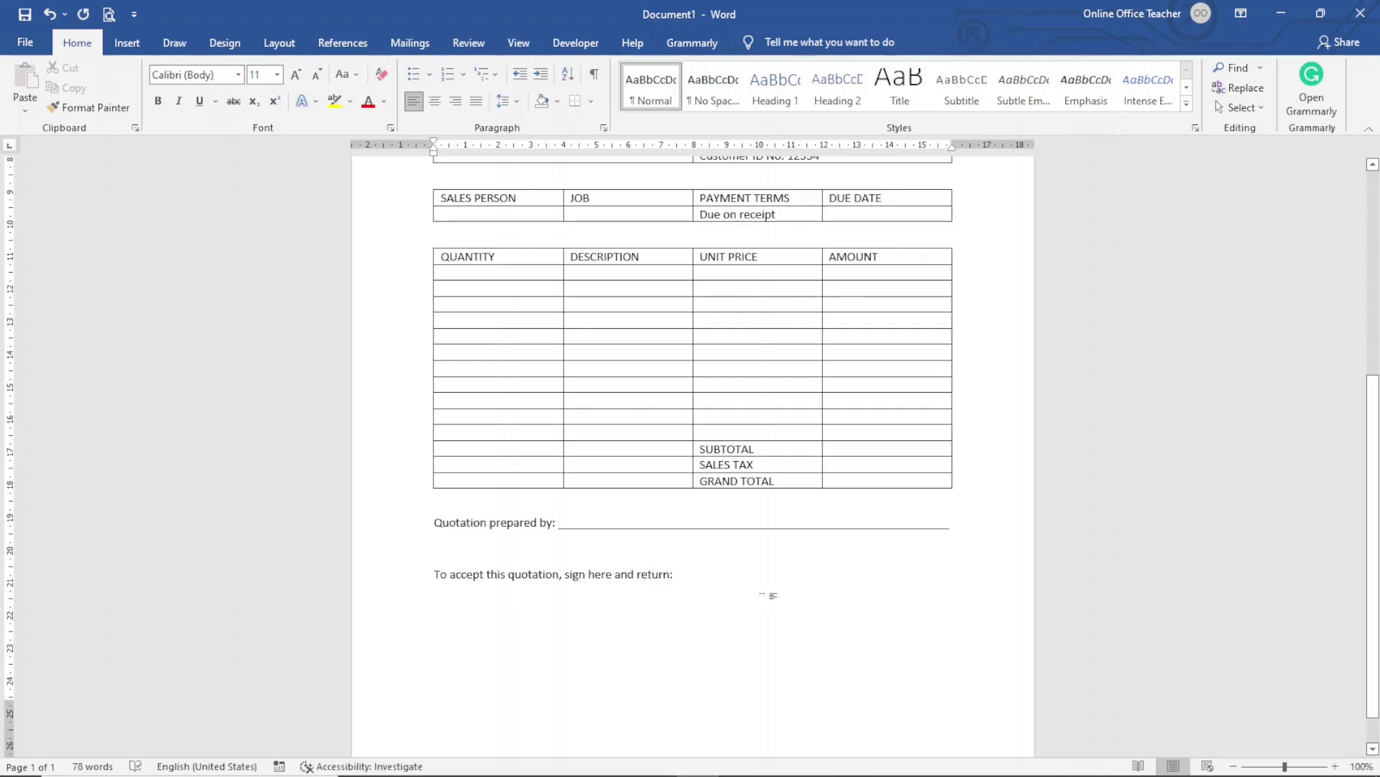
pyautogui.write(' __________________________________________________')
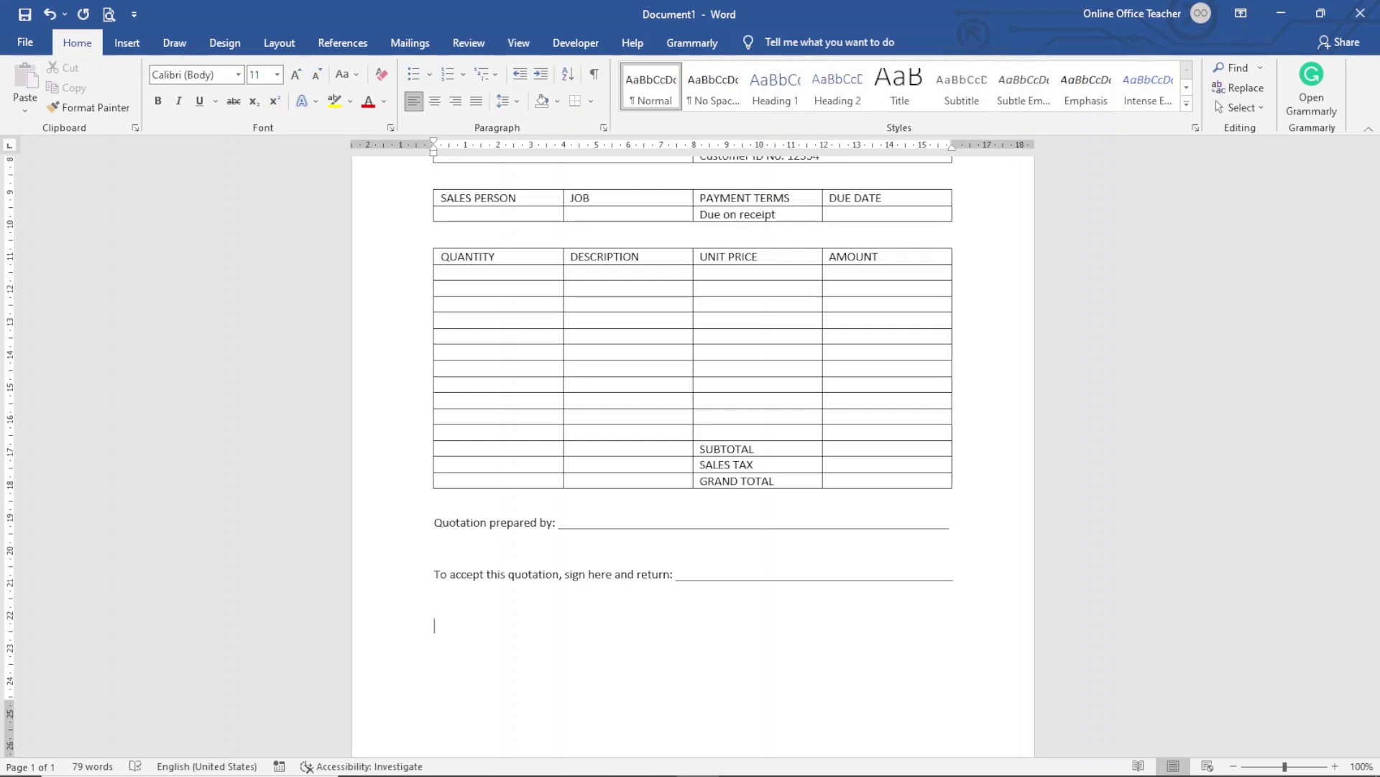
pyautogui.write('THANK YOU FOR Y')
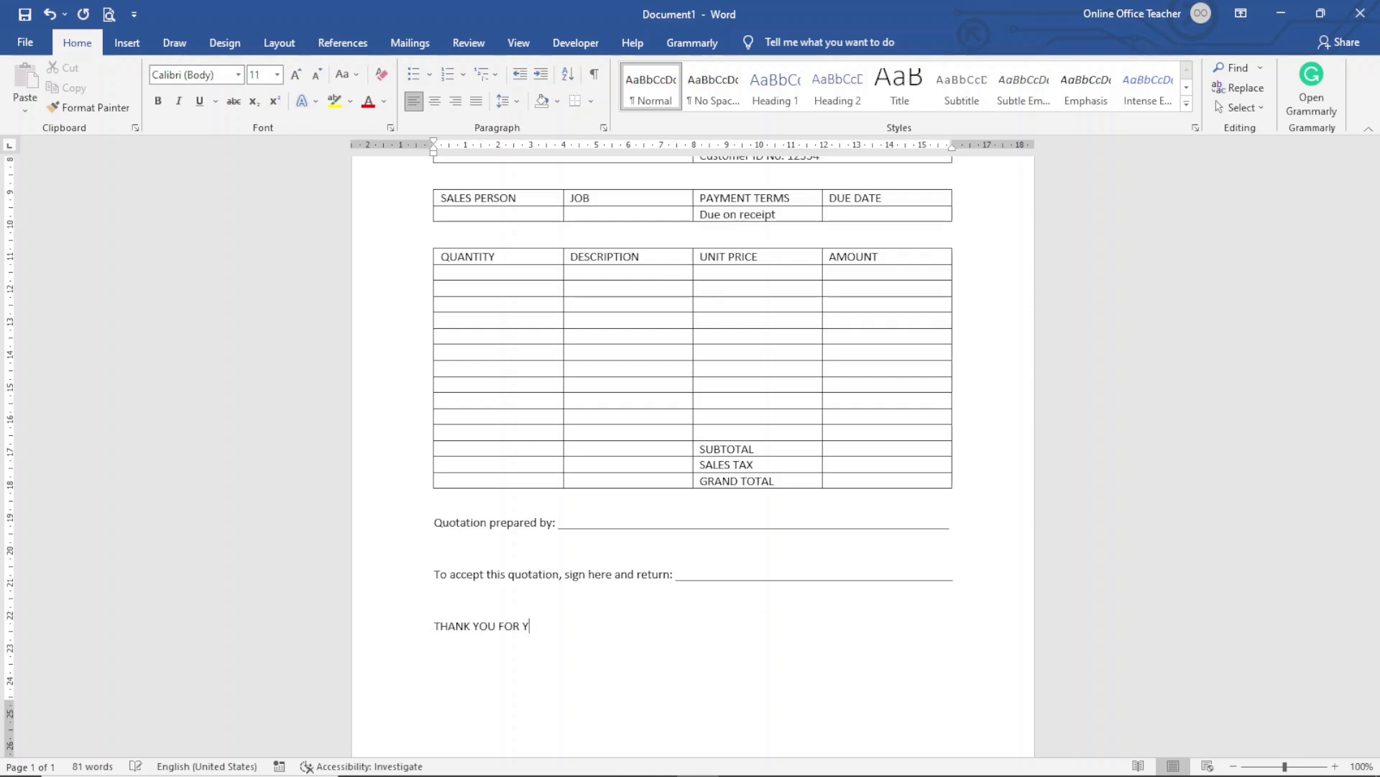
pyautogui.write('OUR BUSINESS!!')
# Apply No Border to the whole logo and company header table
pyautogui.scroll(5, 762, 599)
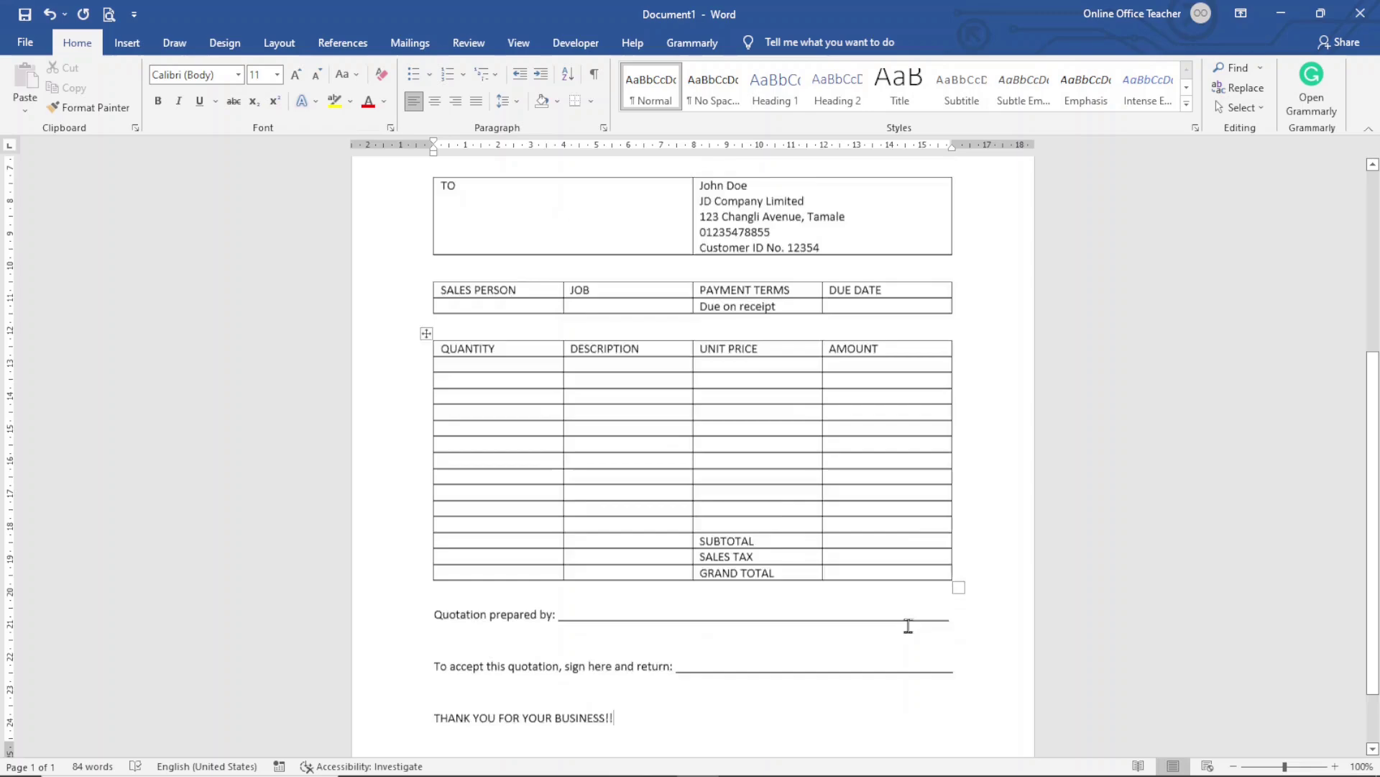
pyautogui.scroll(-3, 920, 604)
pyautogui.scroll(3, 920, 604)
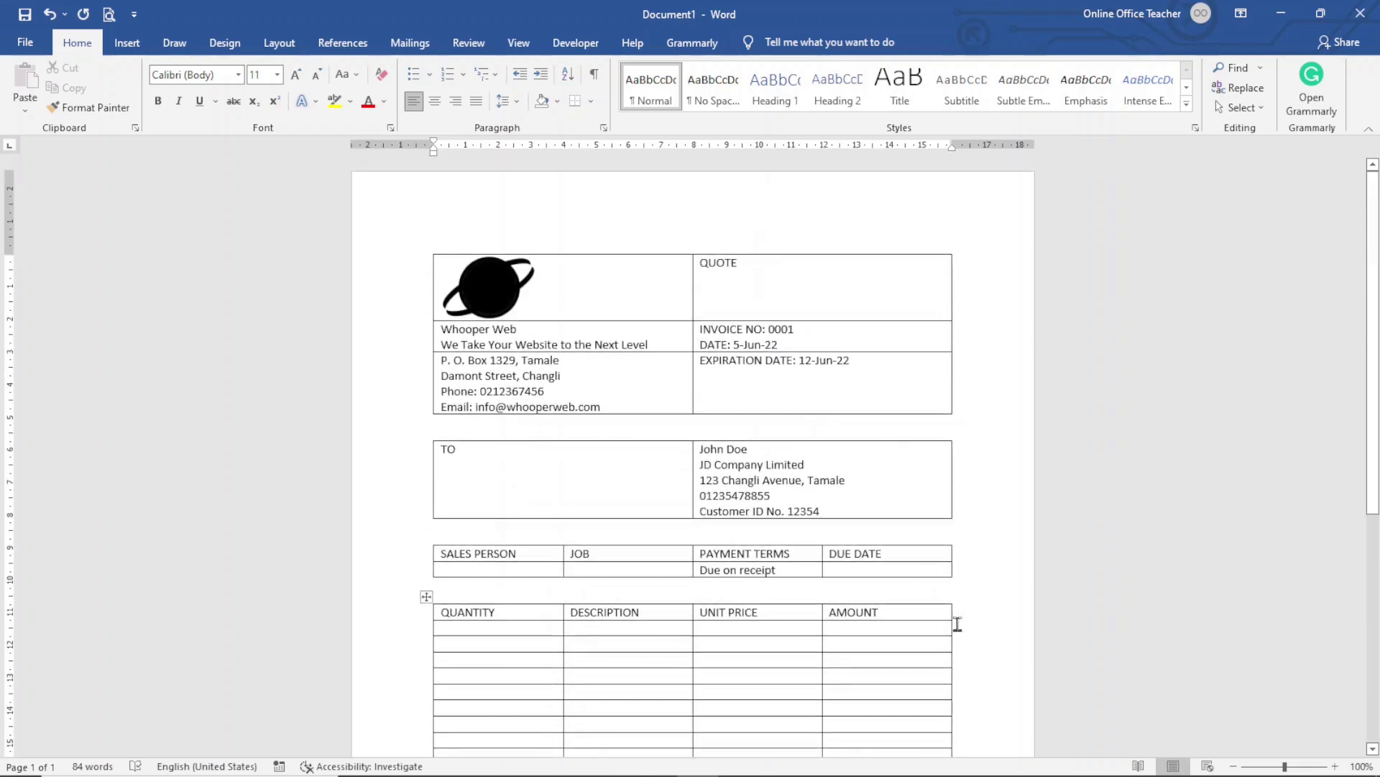
pyautogui.scroll(-3, 989, 605)
pyautogui.scroll(3, 992, 599)
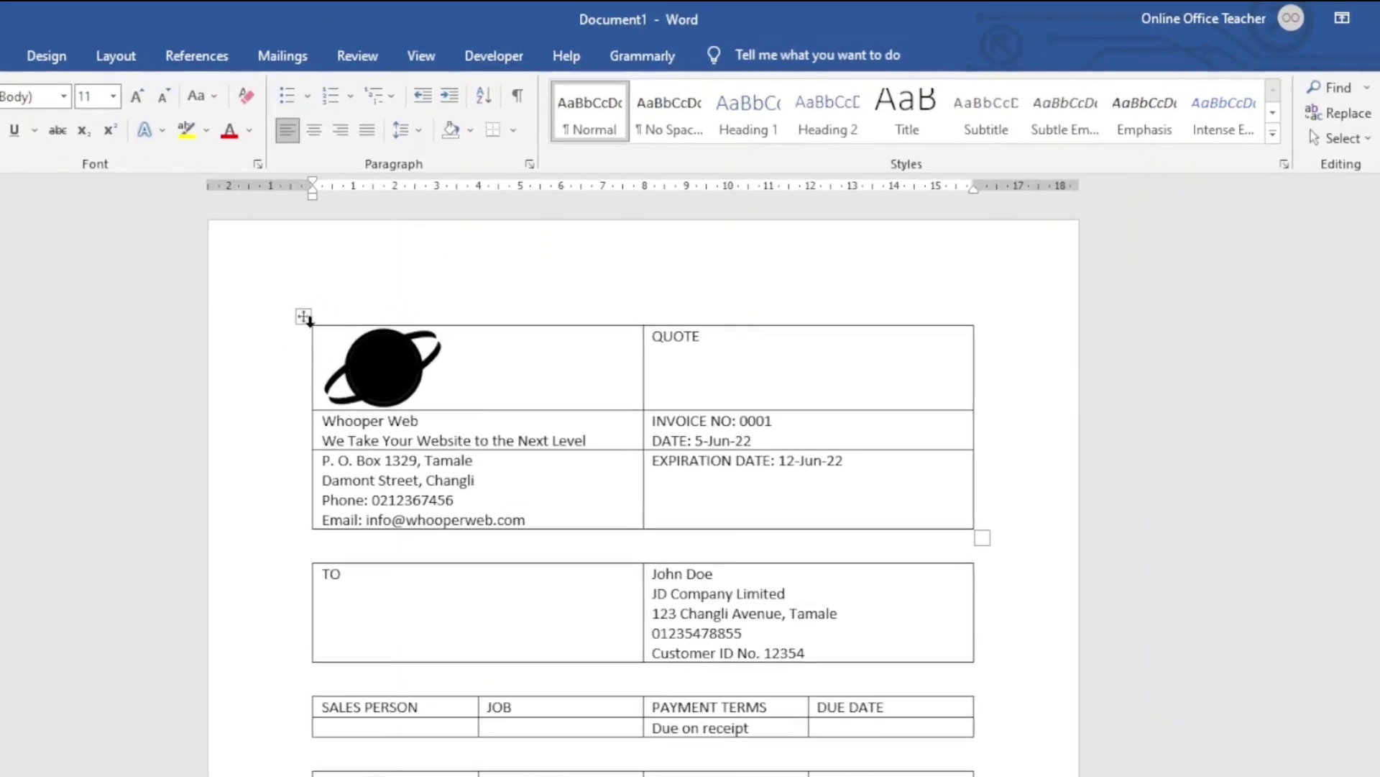
pyautogui.click(304, 317)
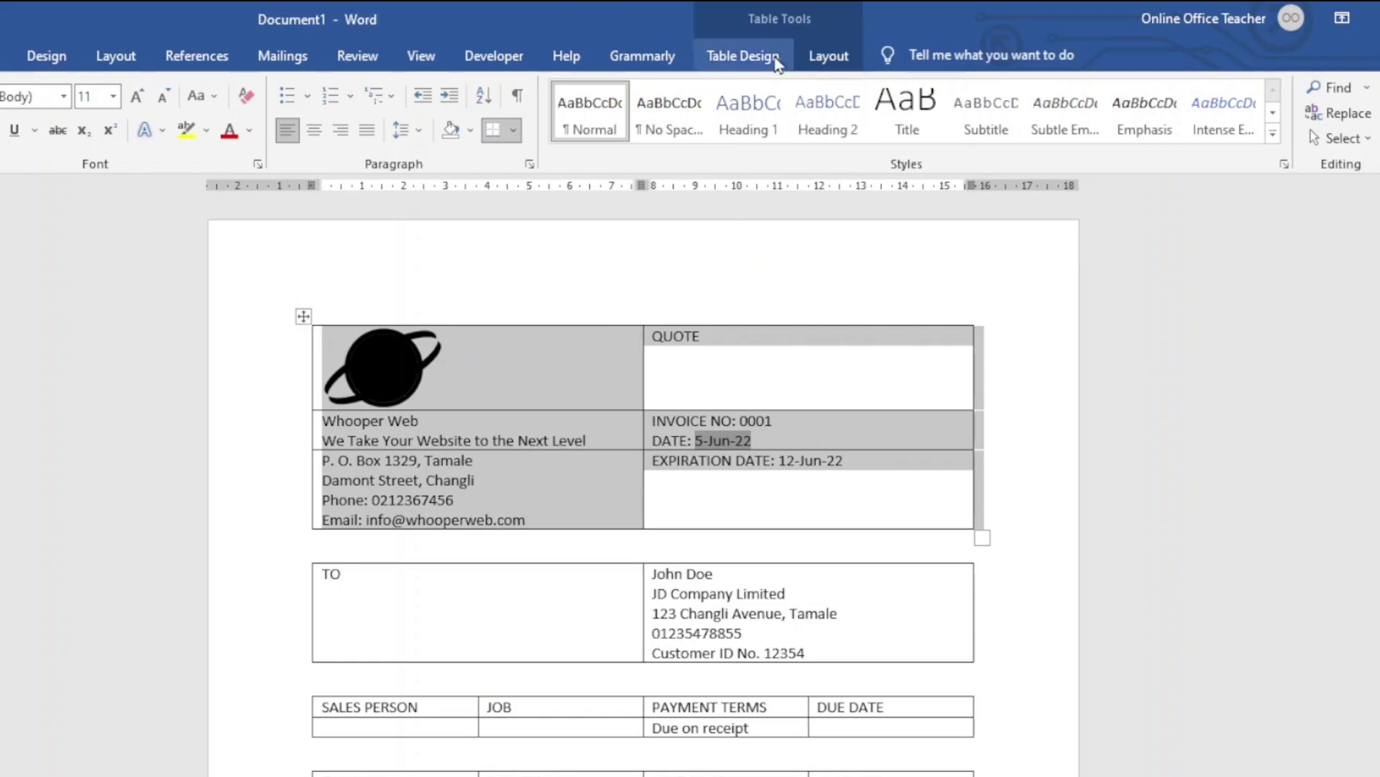
pyautogui.click(744, 65)
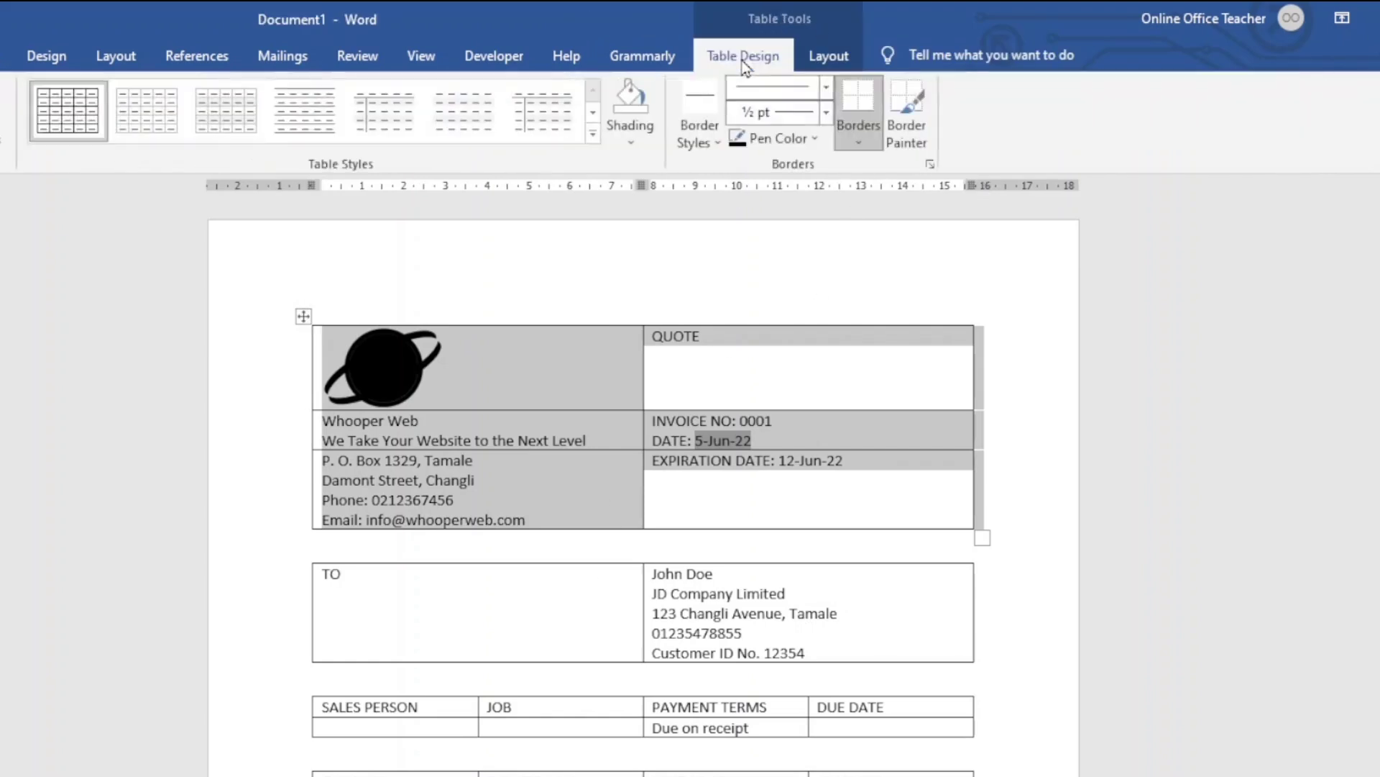
pyautogui.click(862, 143)
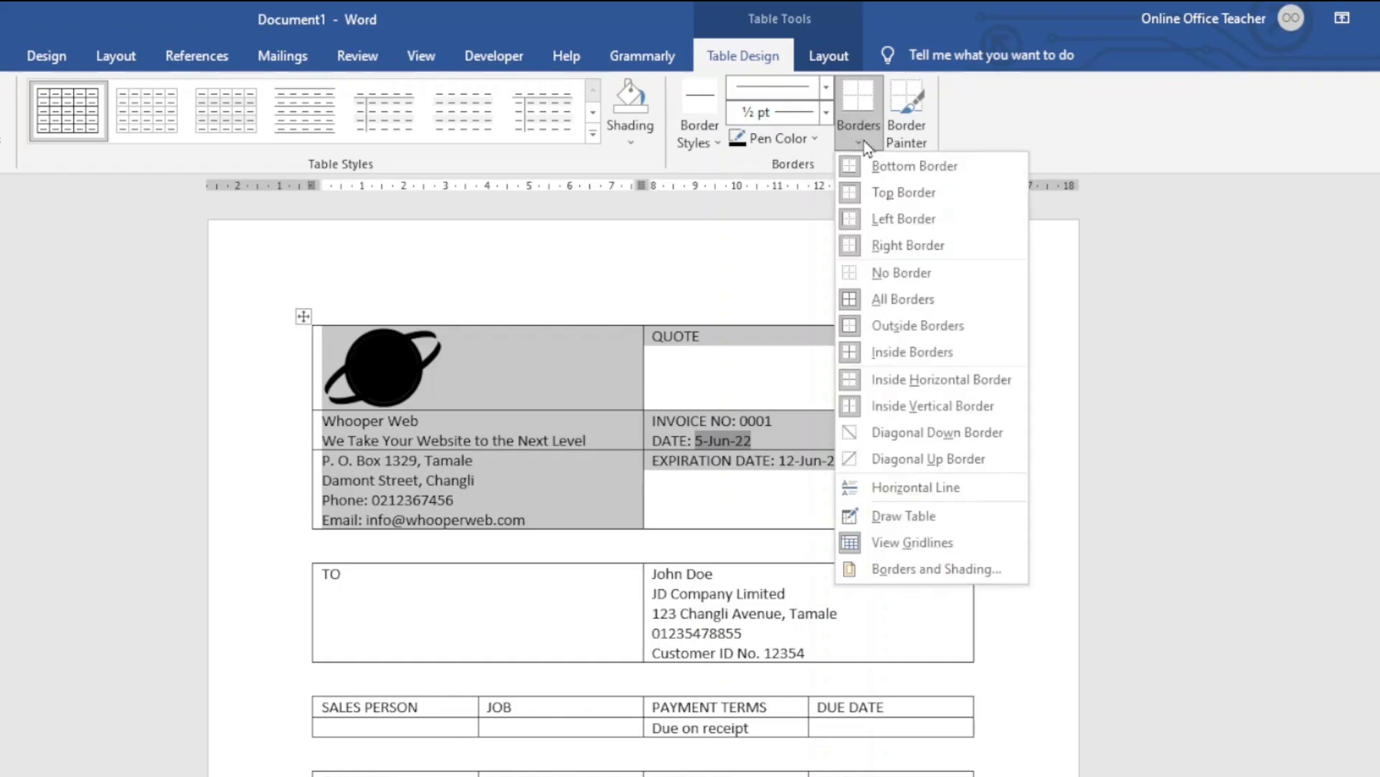
pyautogui.click(904, 272)
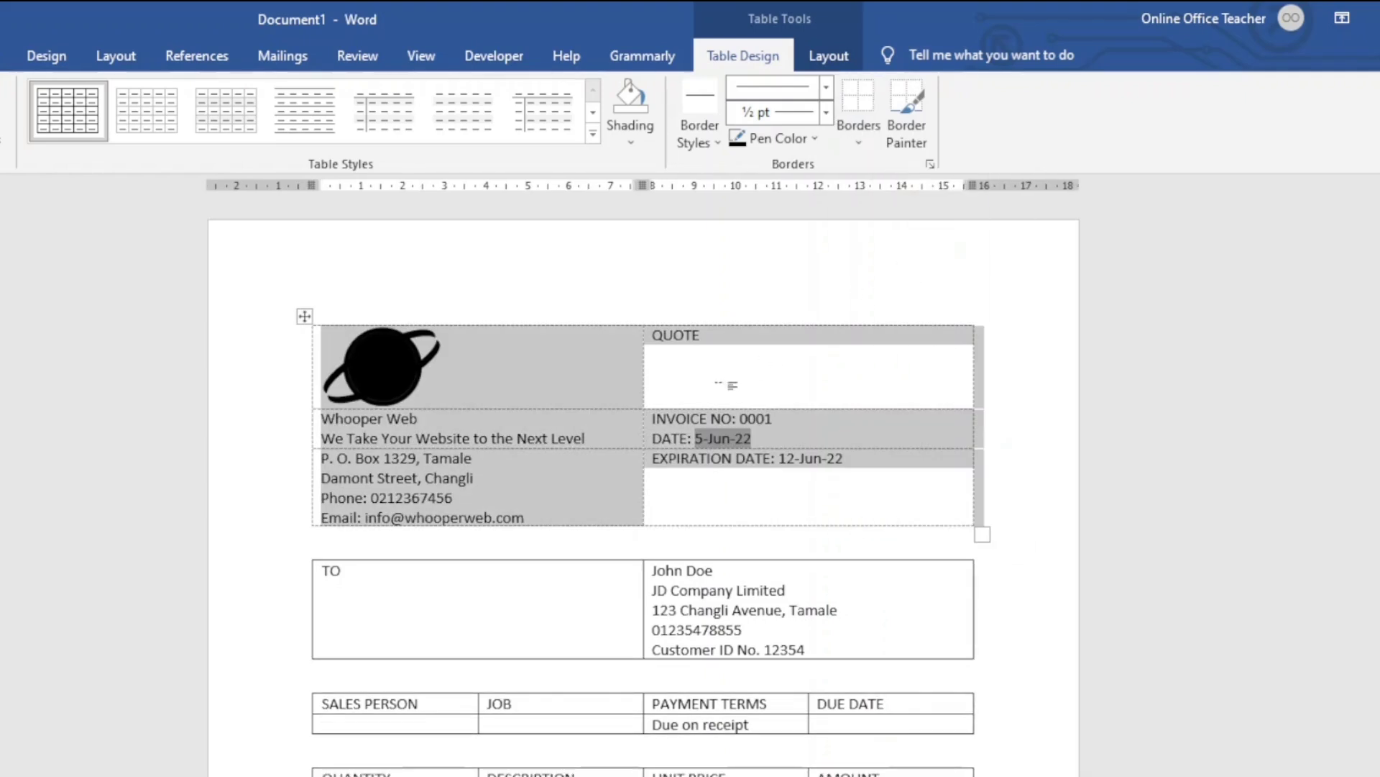
pyautogui.click(519, 368)
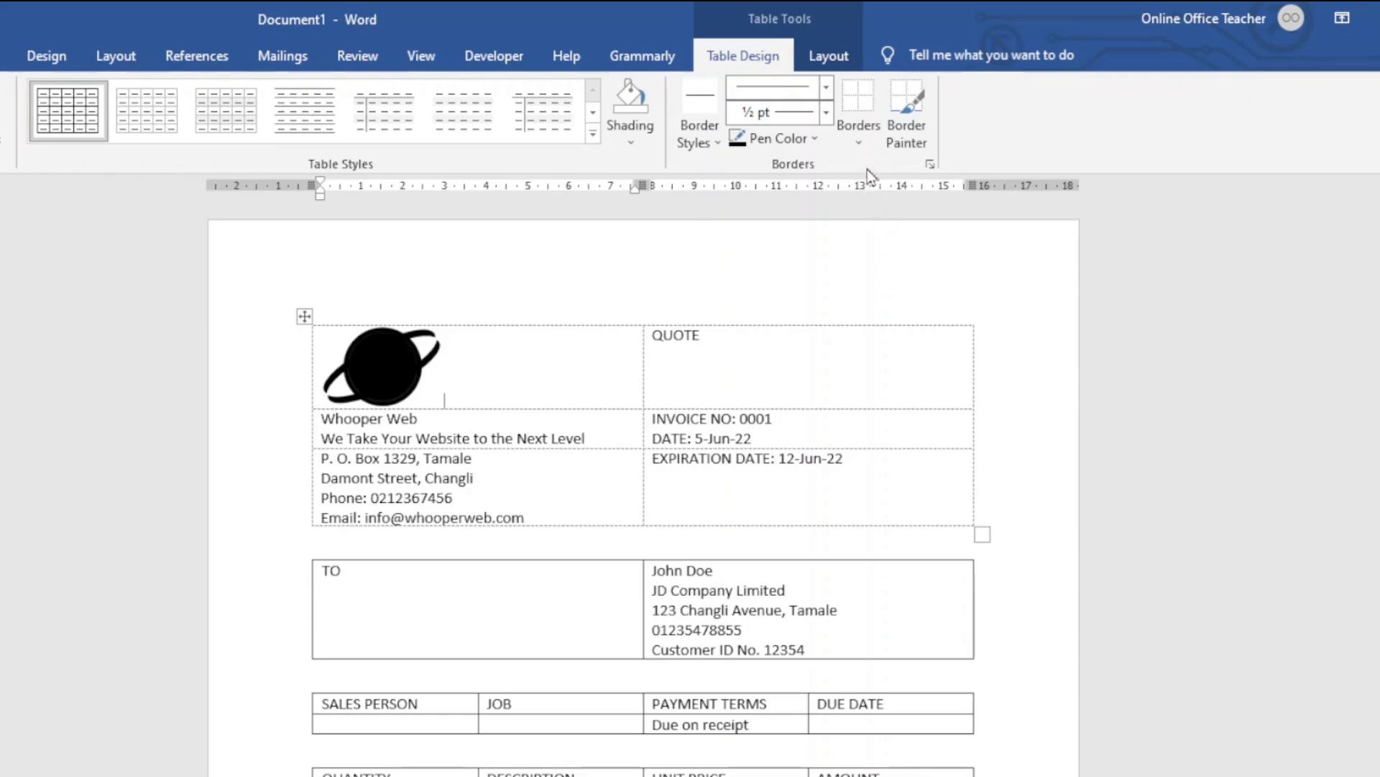
# Toggle View Gridlines off and back on so the dashed gridlines remain visible
pyautogui.click(865, 134)
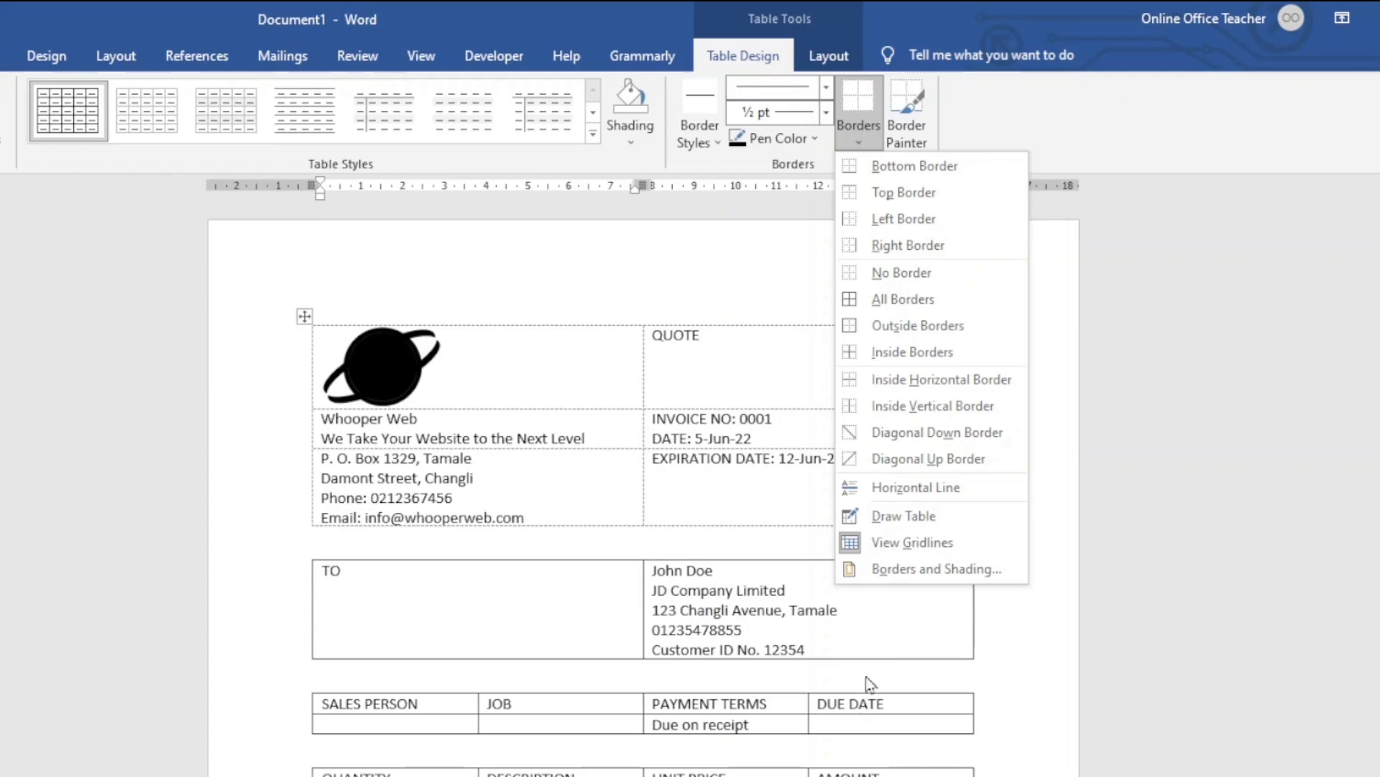
pyautogui.click(912, 542)
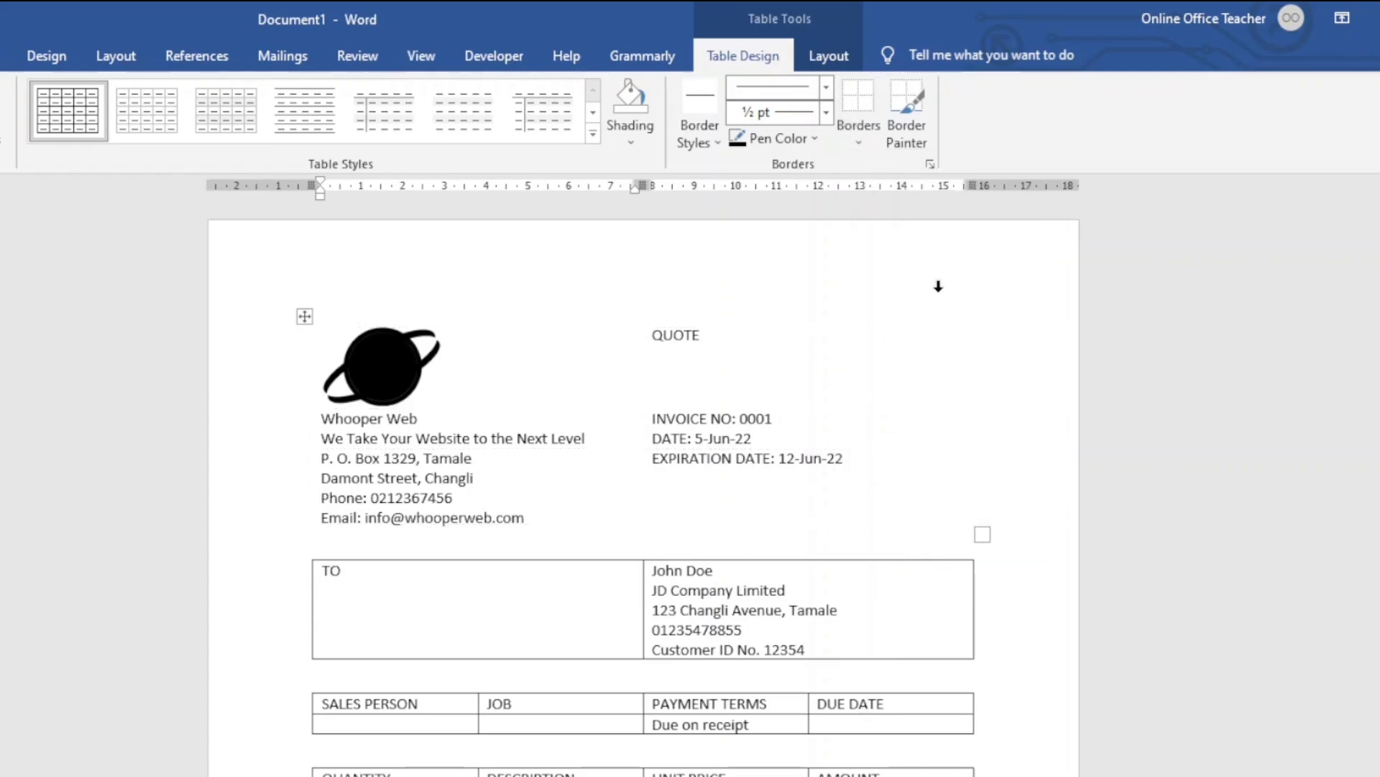
pyautogui.click(860, 135)
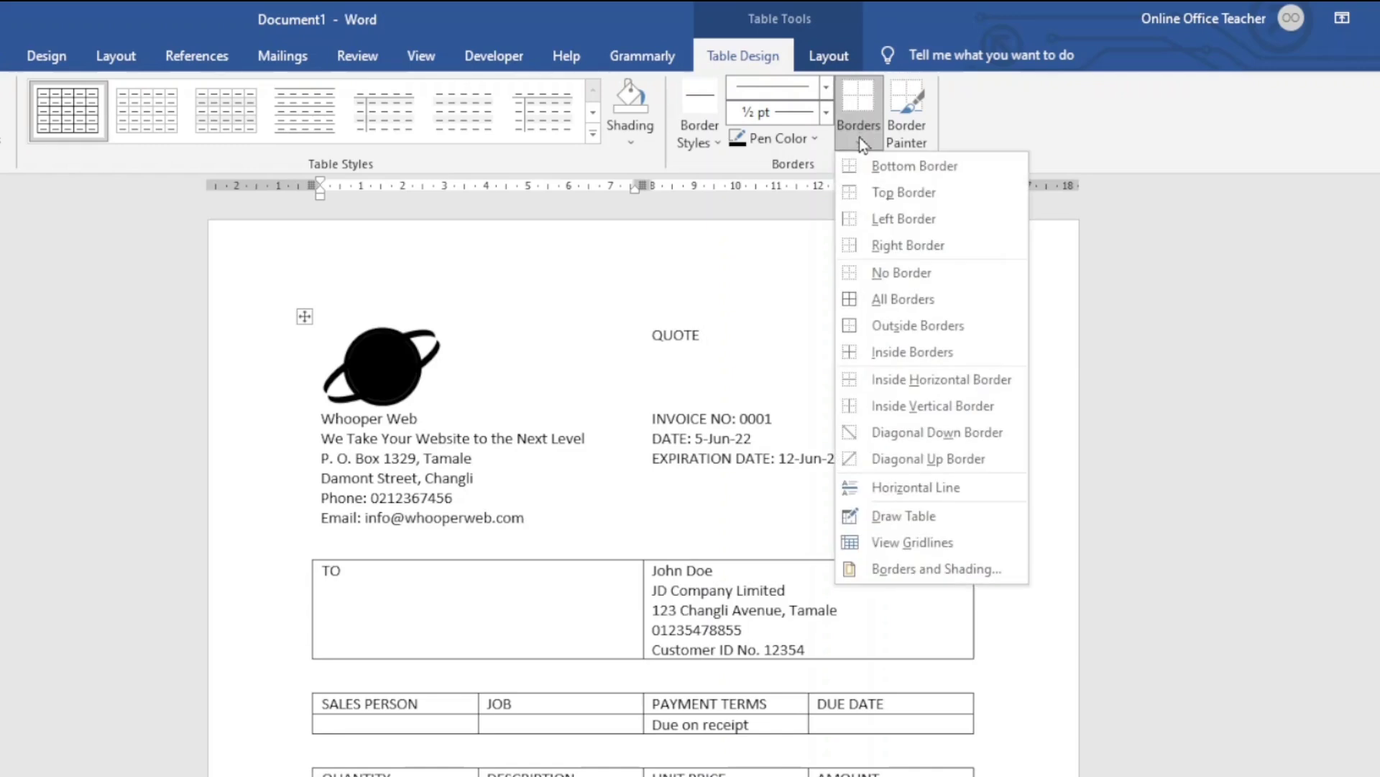
pyautogui.click(912, 543)
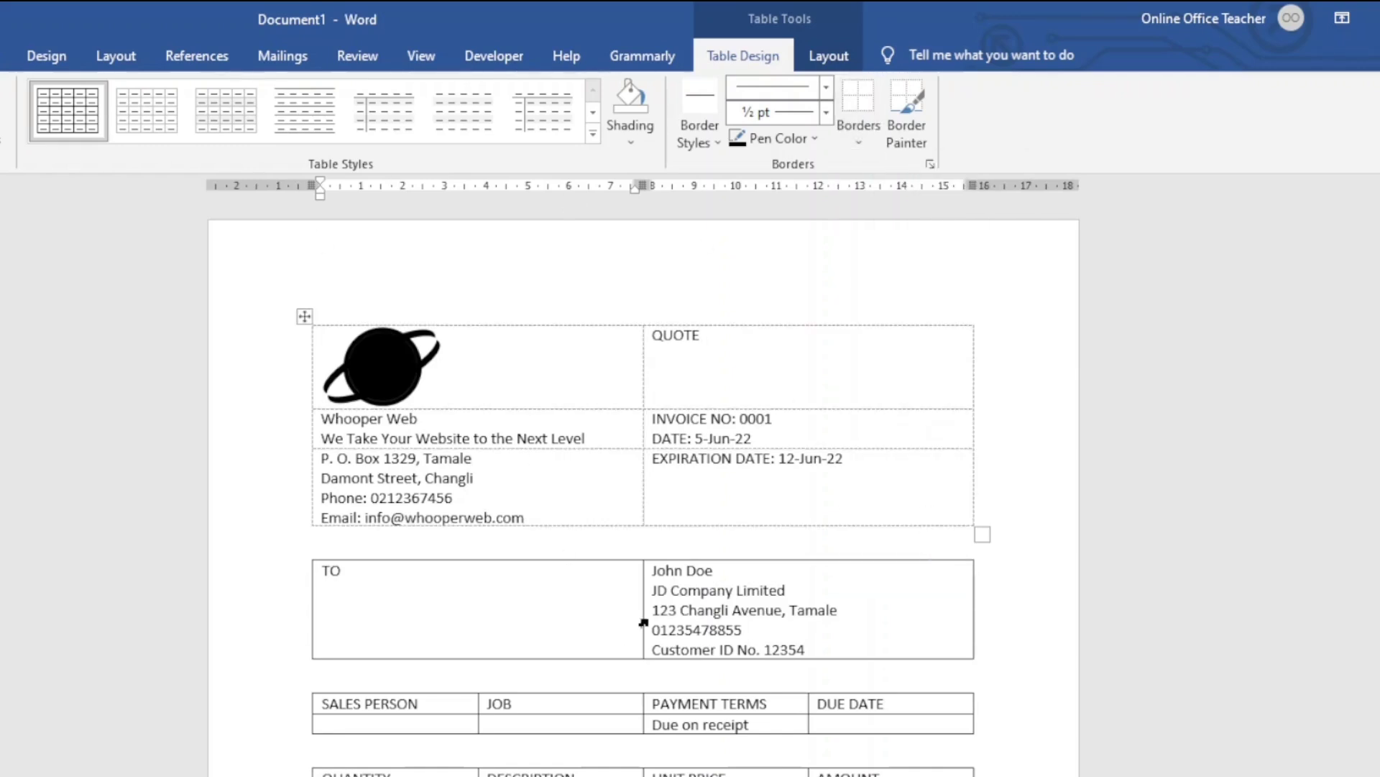
pyautogui.click(679, 344)
# Align QUOTE top right in its cell, grow it to 28 pt and make it bold
pyautogui.click(835, 65)
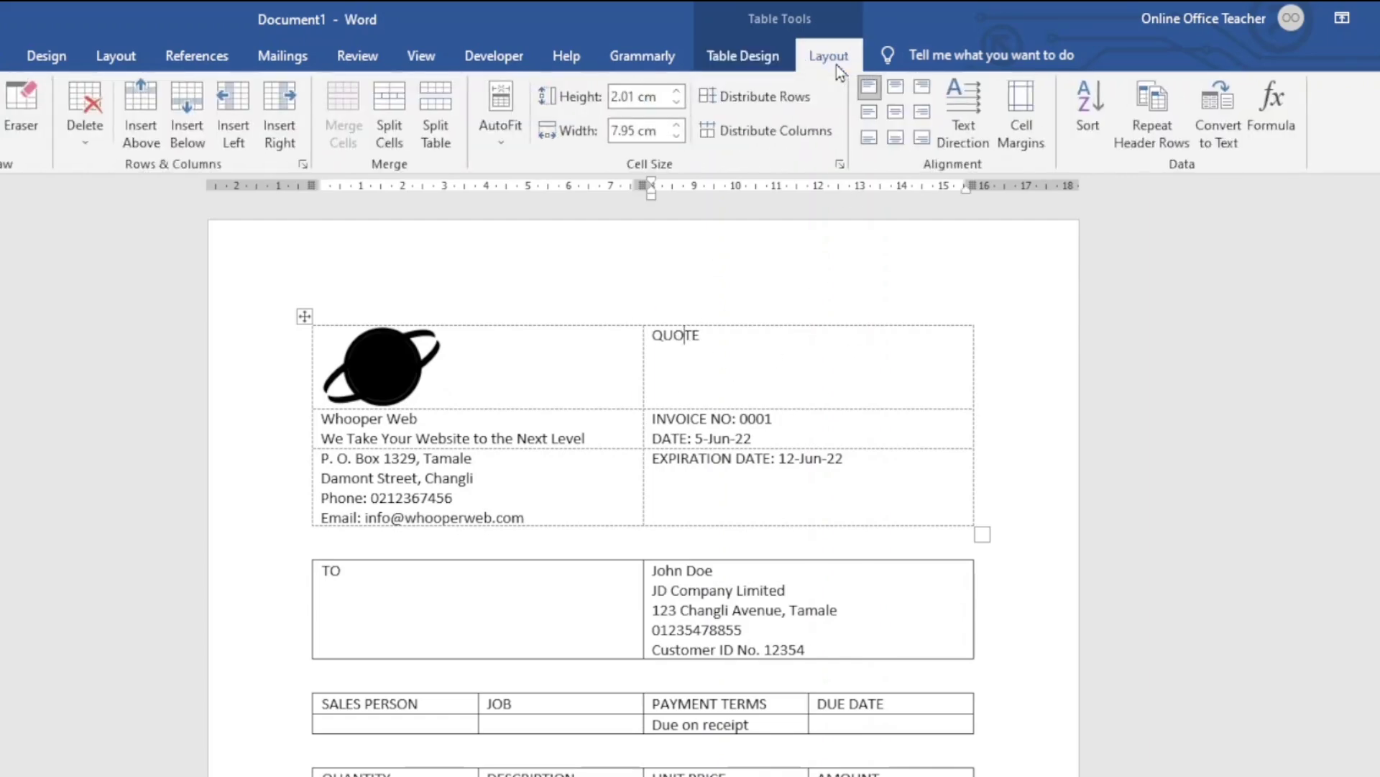
pyautogui.click(925, 87)
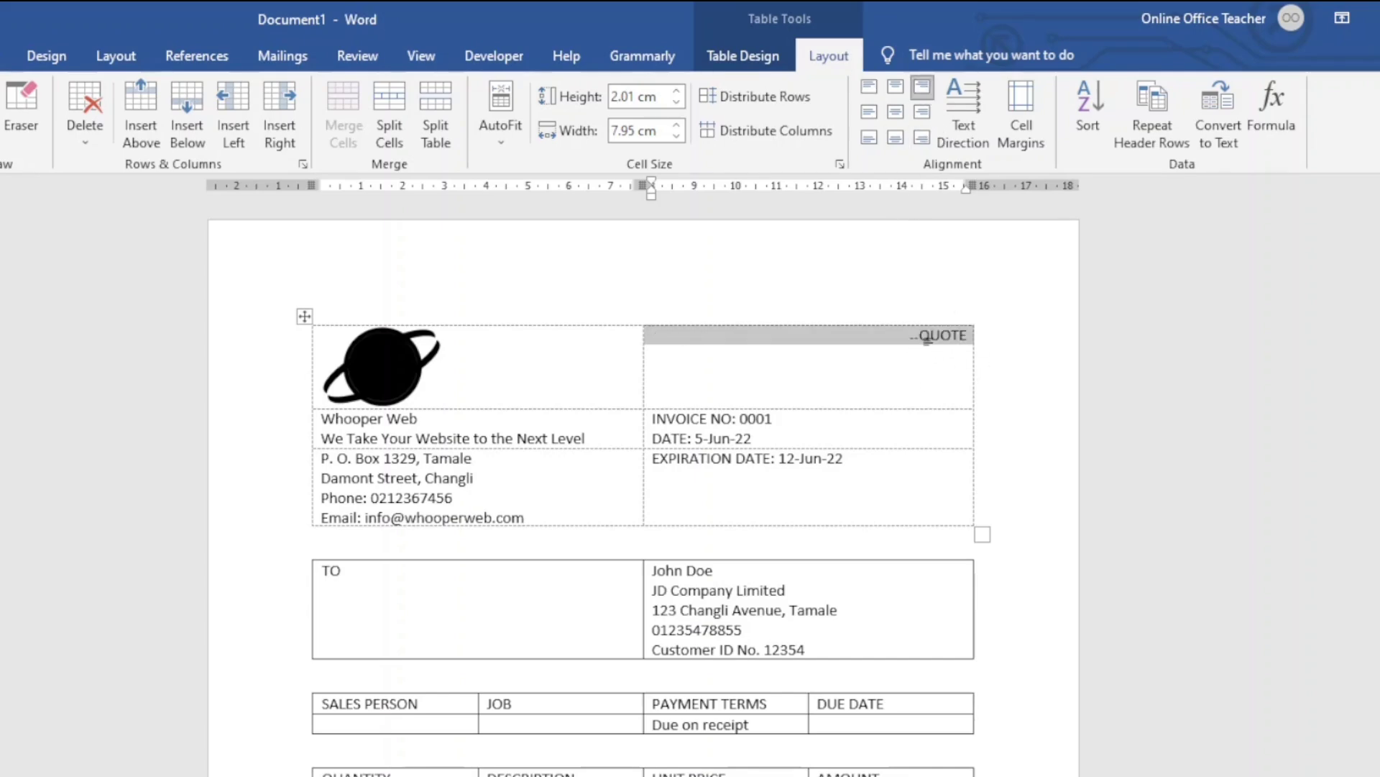
pyautogui.click(95, 60)
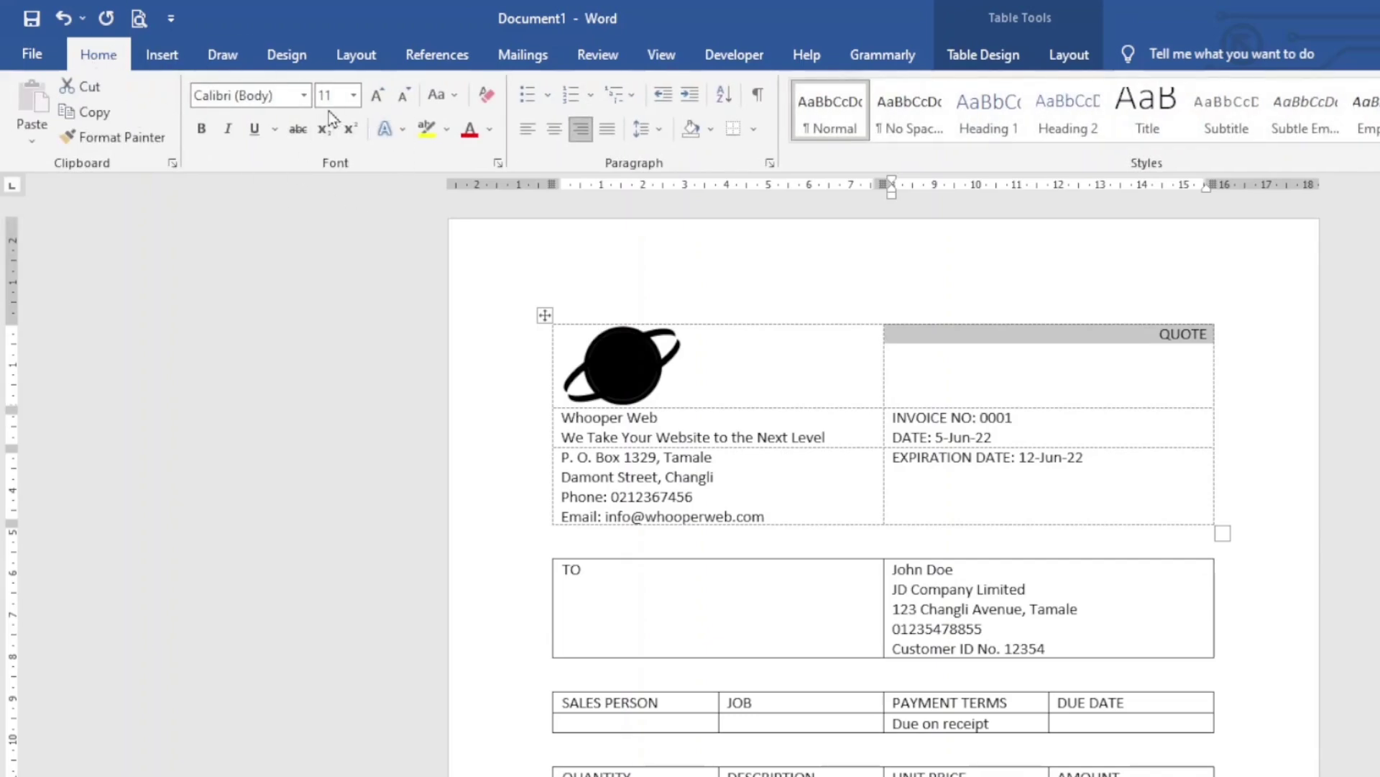
pyautogui.click(380, 101)
pyautogui.click(381, 101)
pyautogui.click(381, 101)
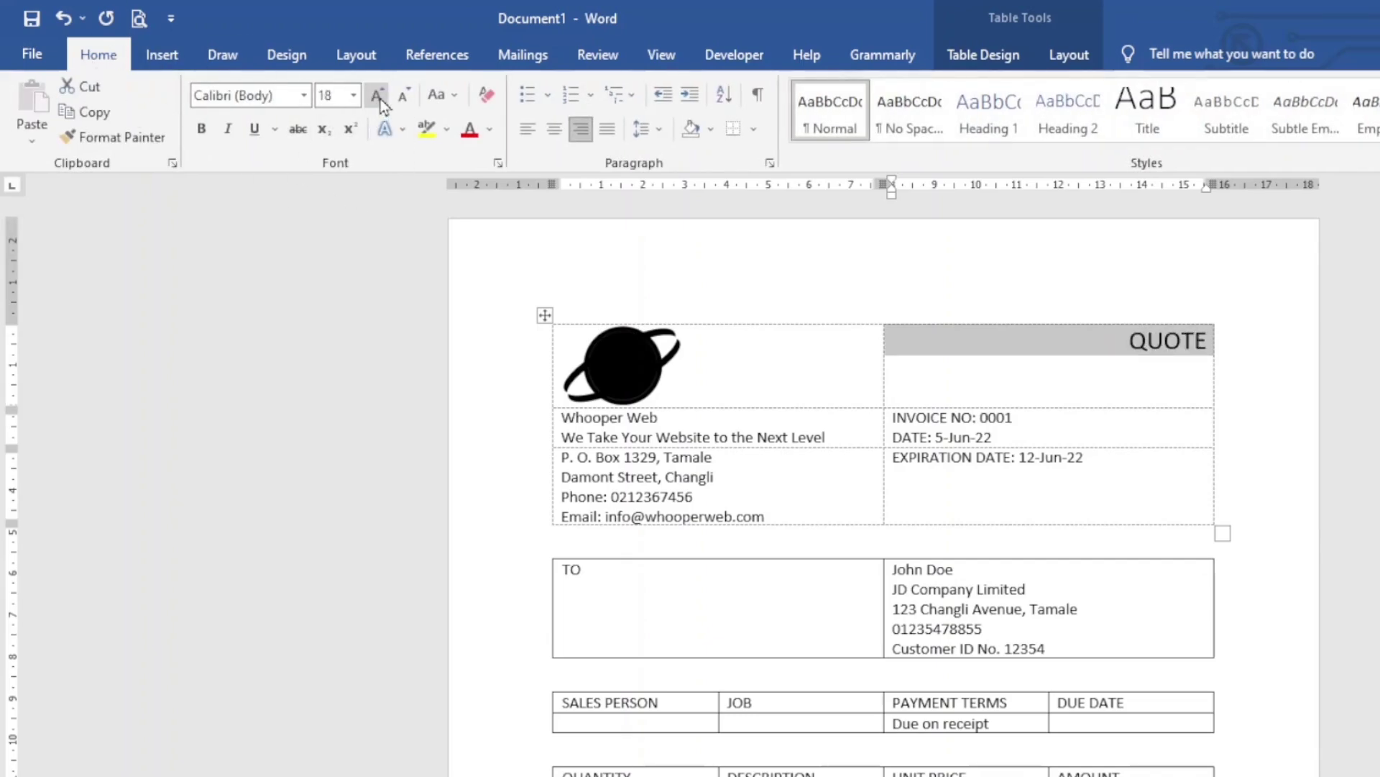
pyautogui.click(380, 100)
pyautogui.click(379, 101)
pyautogui.click(380, 101)
pyautogui.click(379, 100)
pyautogui.click(379, 100)
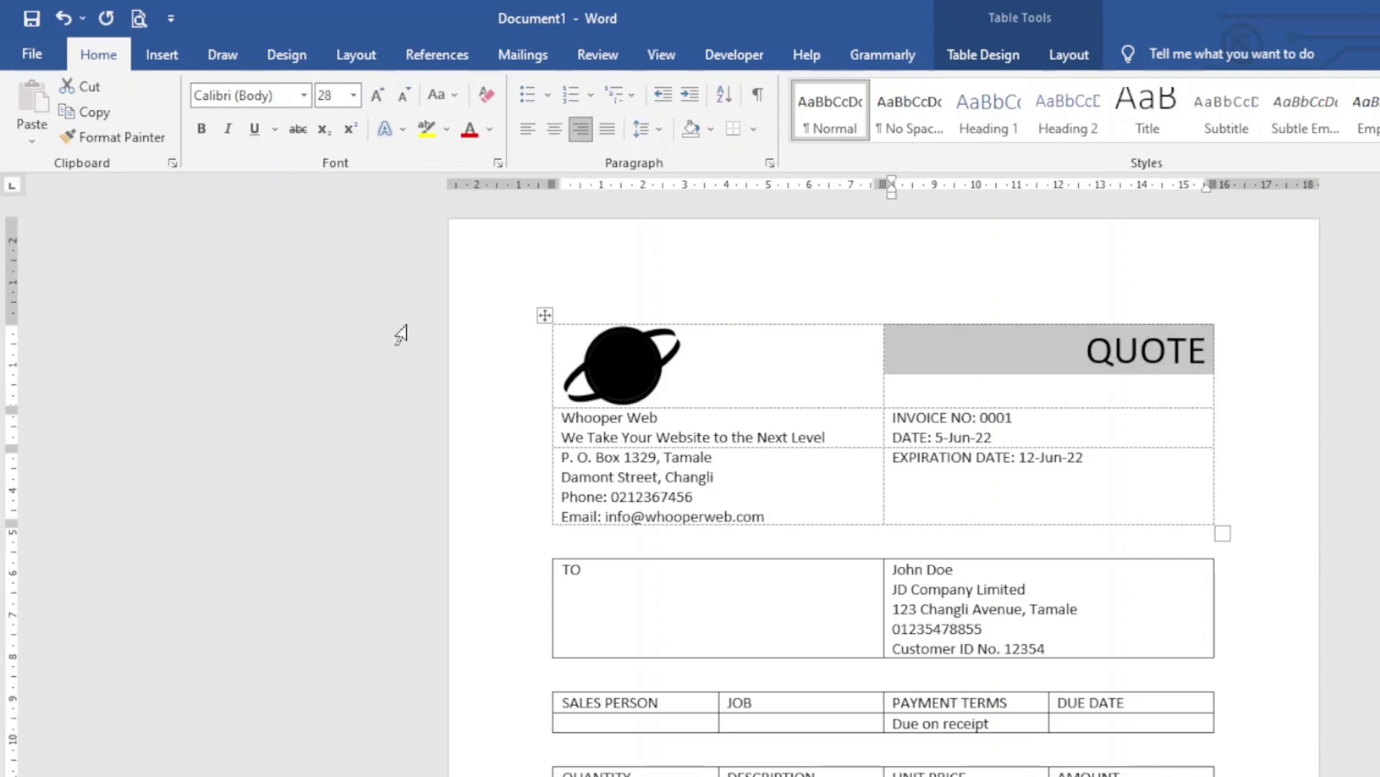
pyautogui.click(209, 139)
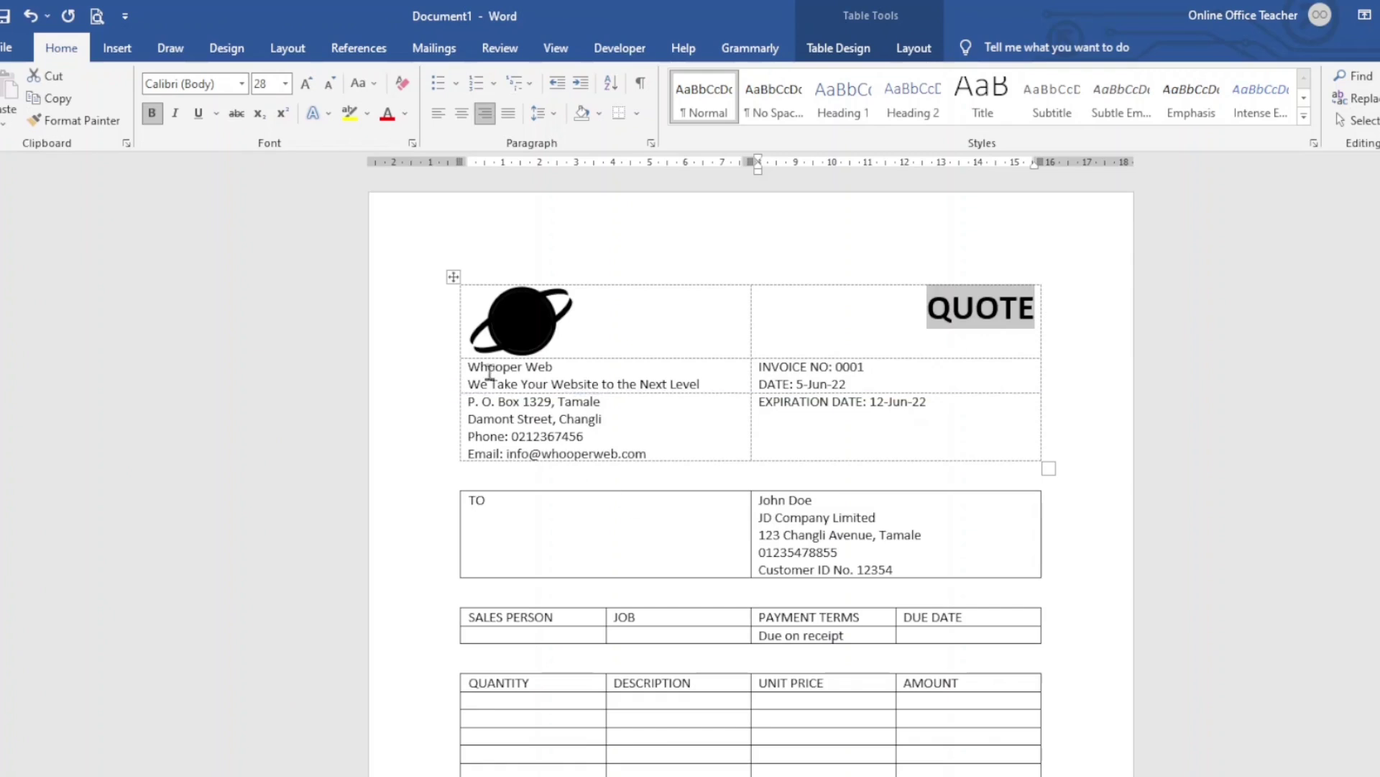
# Align the company name cell bottom left and enlarge Whooper Web to 26 pt
pyautogui.click(508, 368)
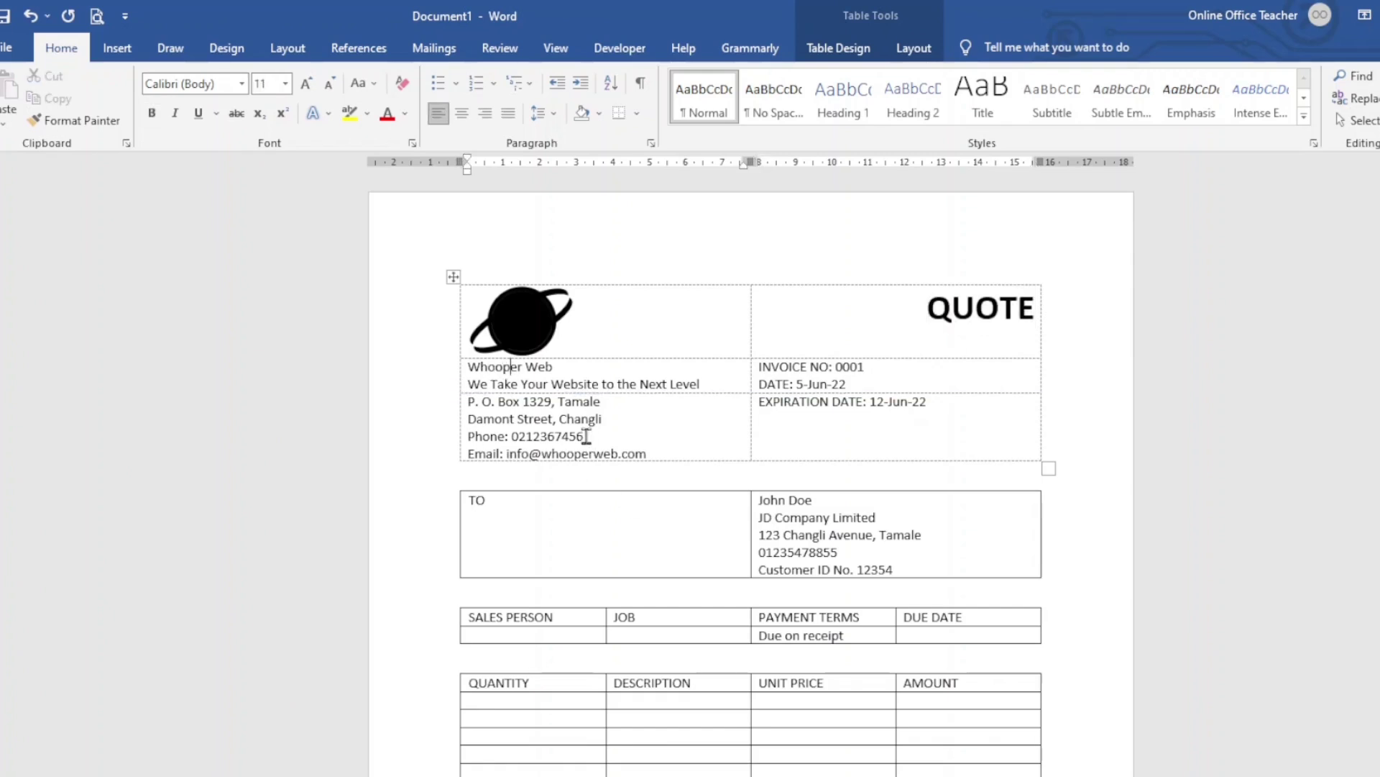
pyautogui.click(911, 57)
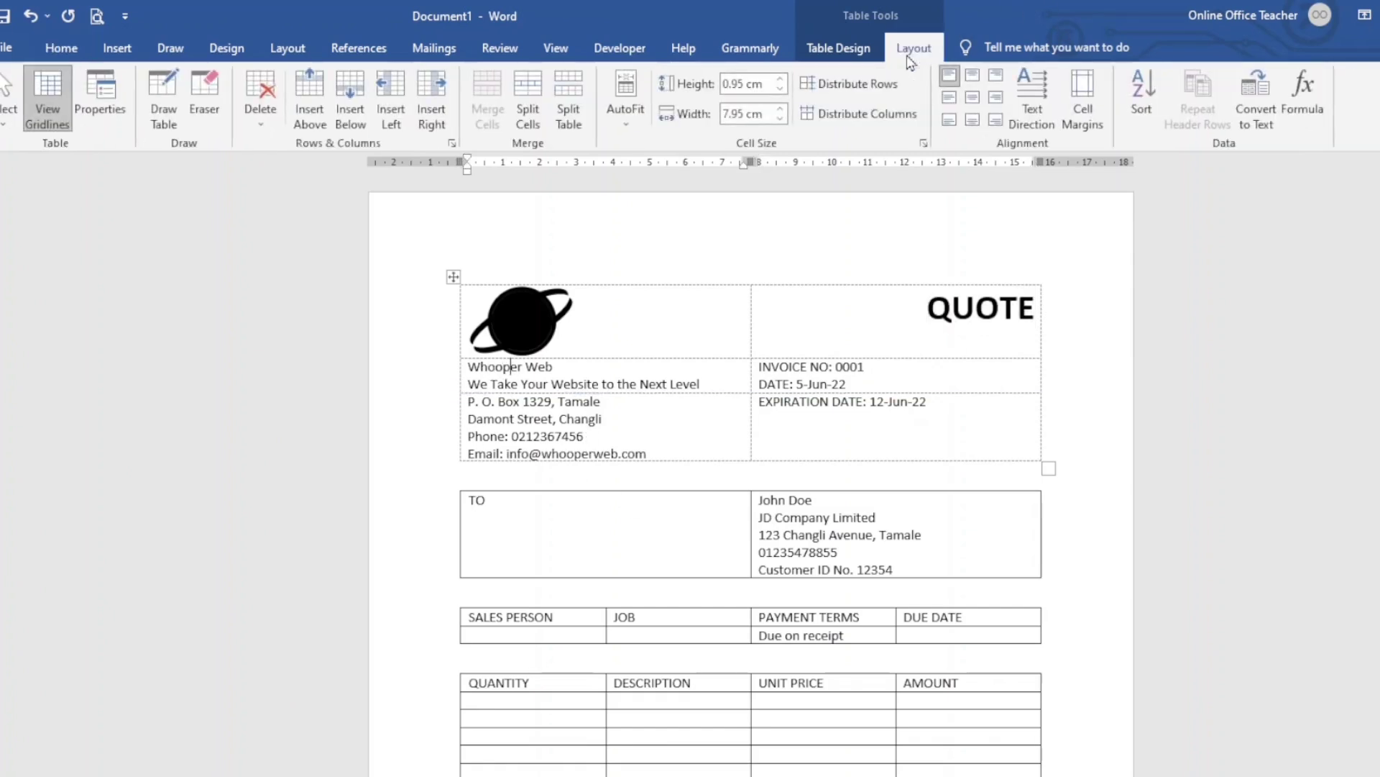
pyautogui.click(948, 122)
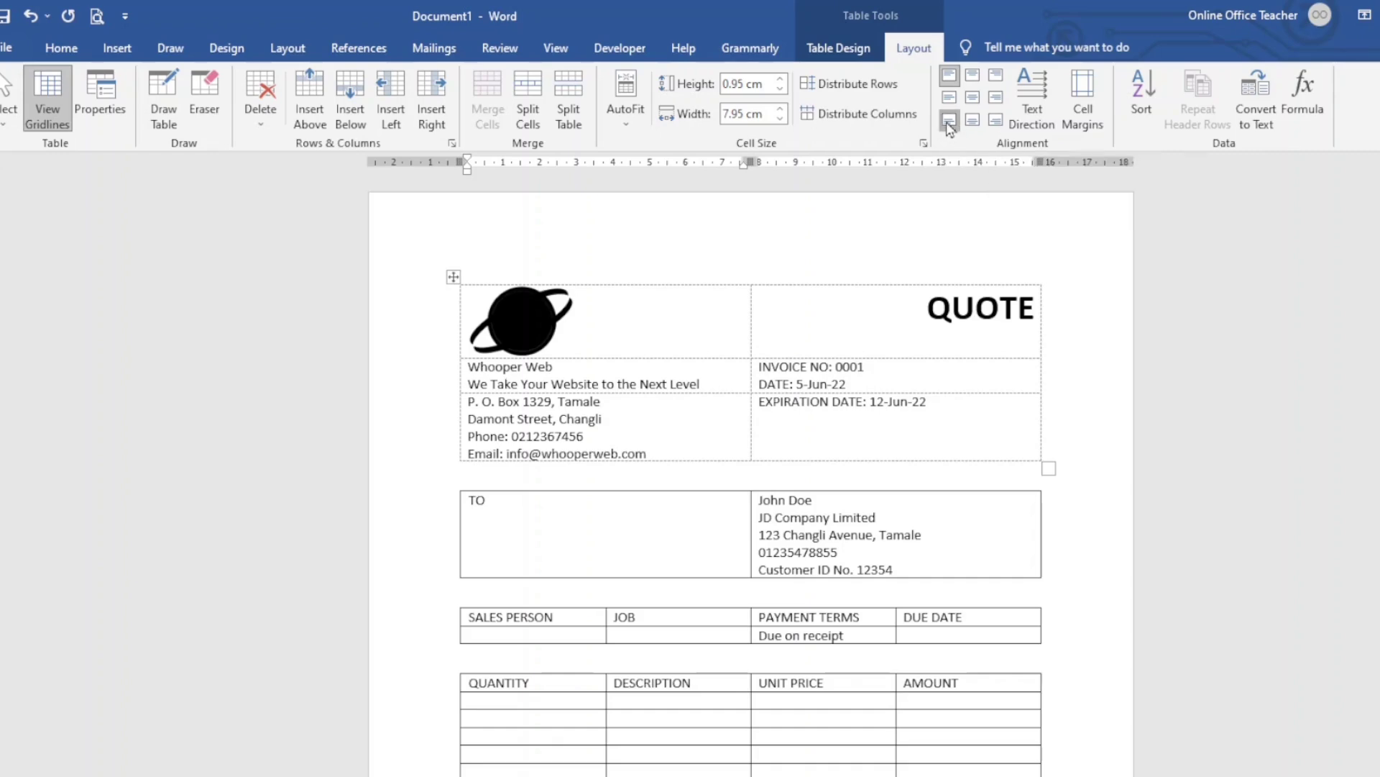
pyautogui.click(557, 375)
pyautogui.moveTo(555, 367); pyautogui.dragTo(471, 372)
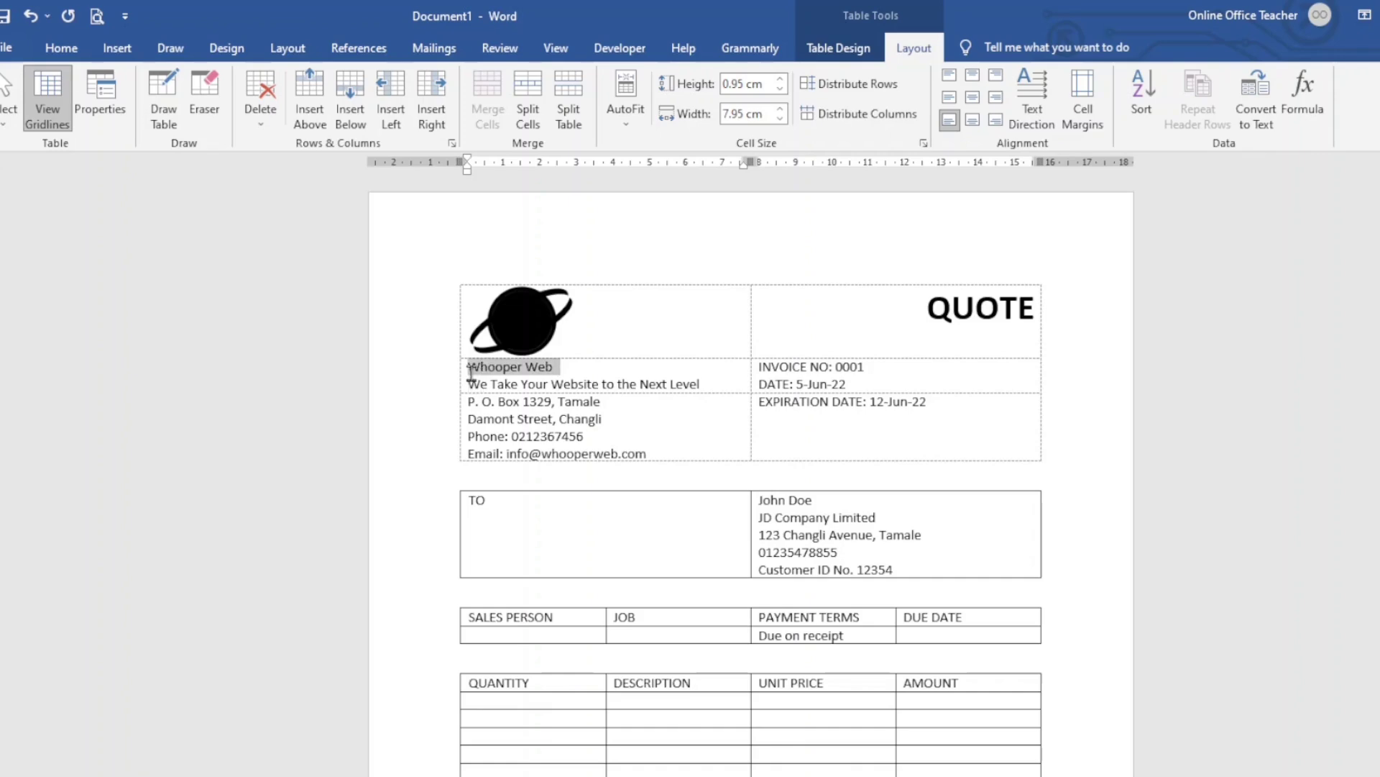
pyautogui.click(61, 48)
pyautogui.click(306, 83)
pyautogui.click(305, 83)
pyautogui.click(305, 84)
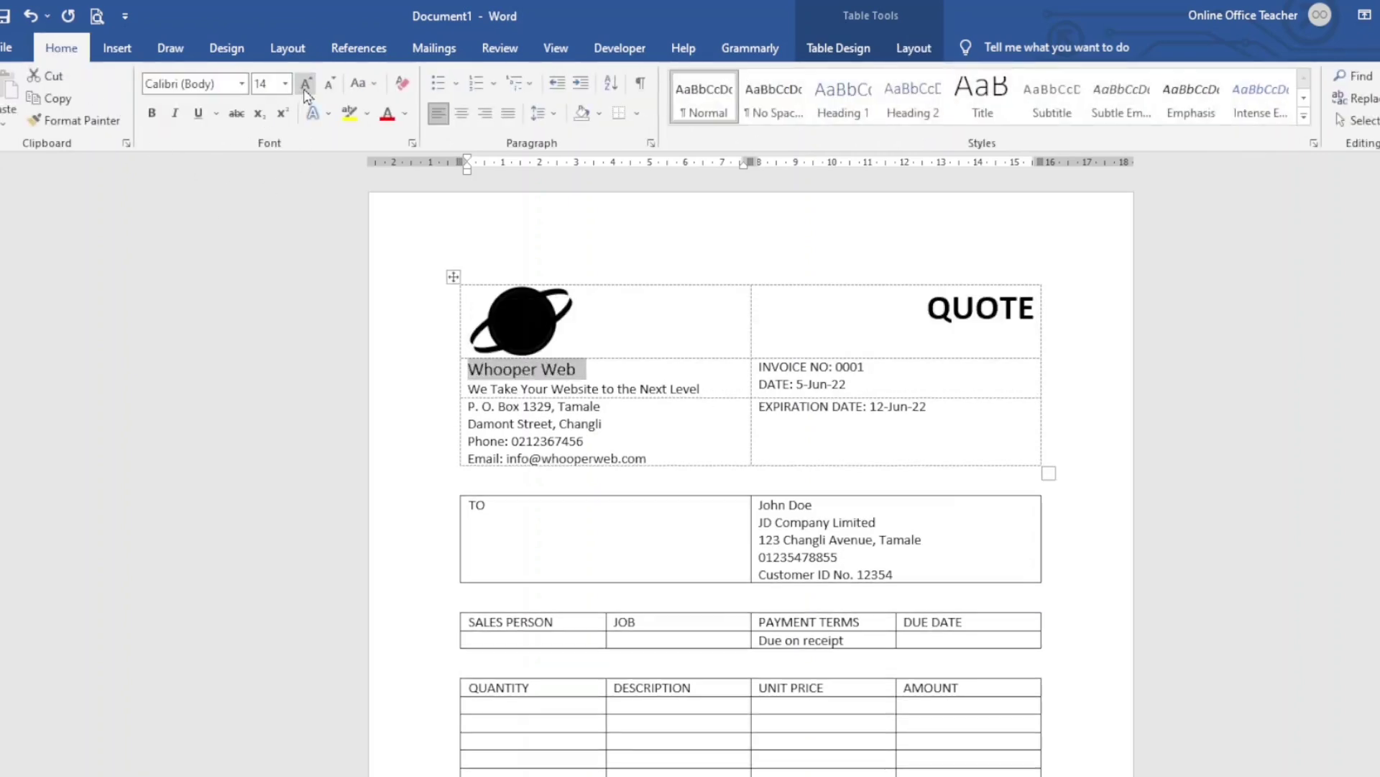
pyautogui.click(306, 83)
pyautogui.click(306, 83)
pyautogui.click(305, 83)
pyautogui.click(305, 83)
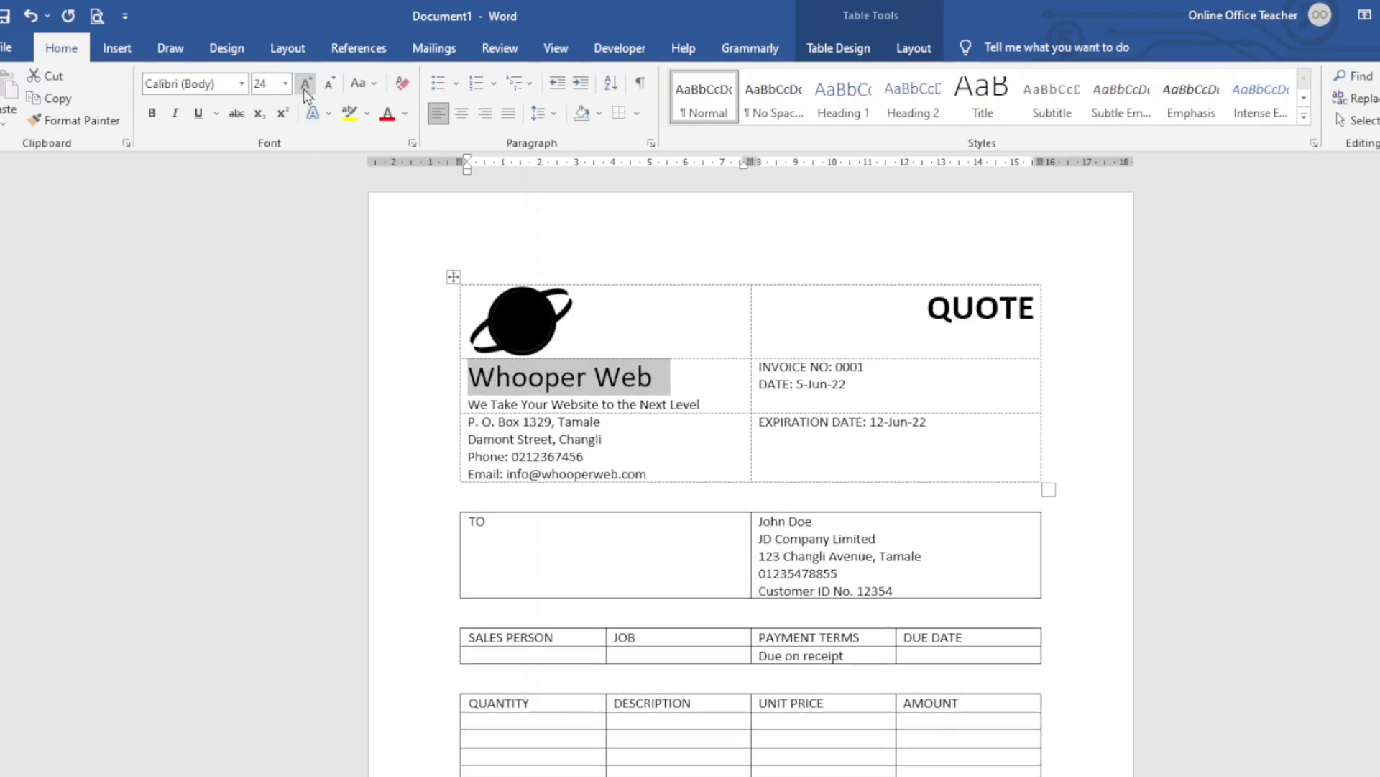
pyautogui.click(306, 86)
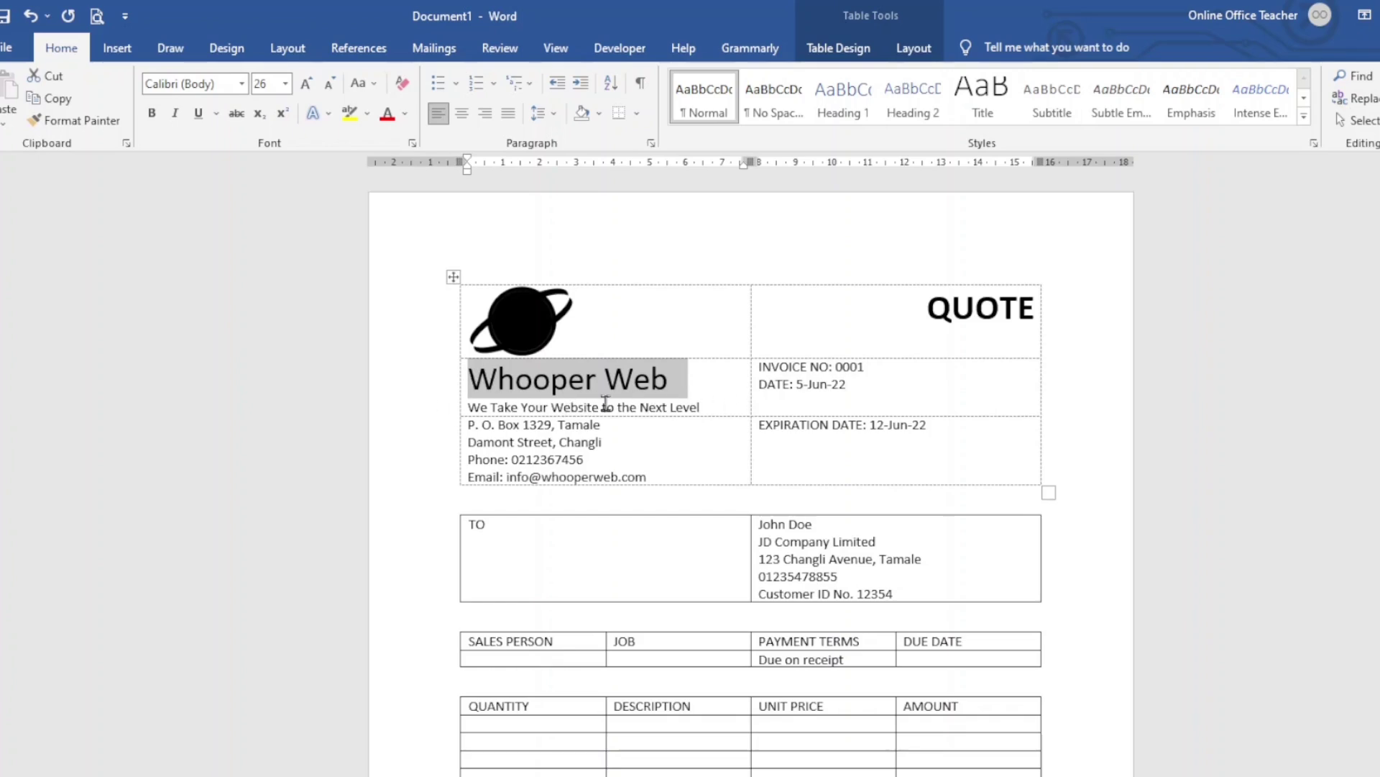
# Italicise the tagline 'We Take Your Website to the Next Level'
pyautogui.moveTo(708, 407); pyautogui.dragTo(472, 417)
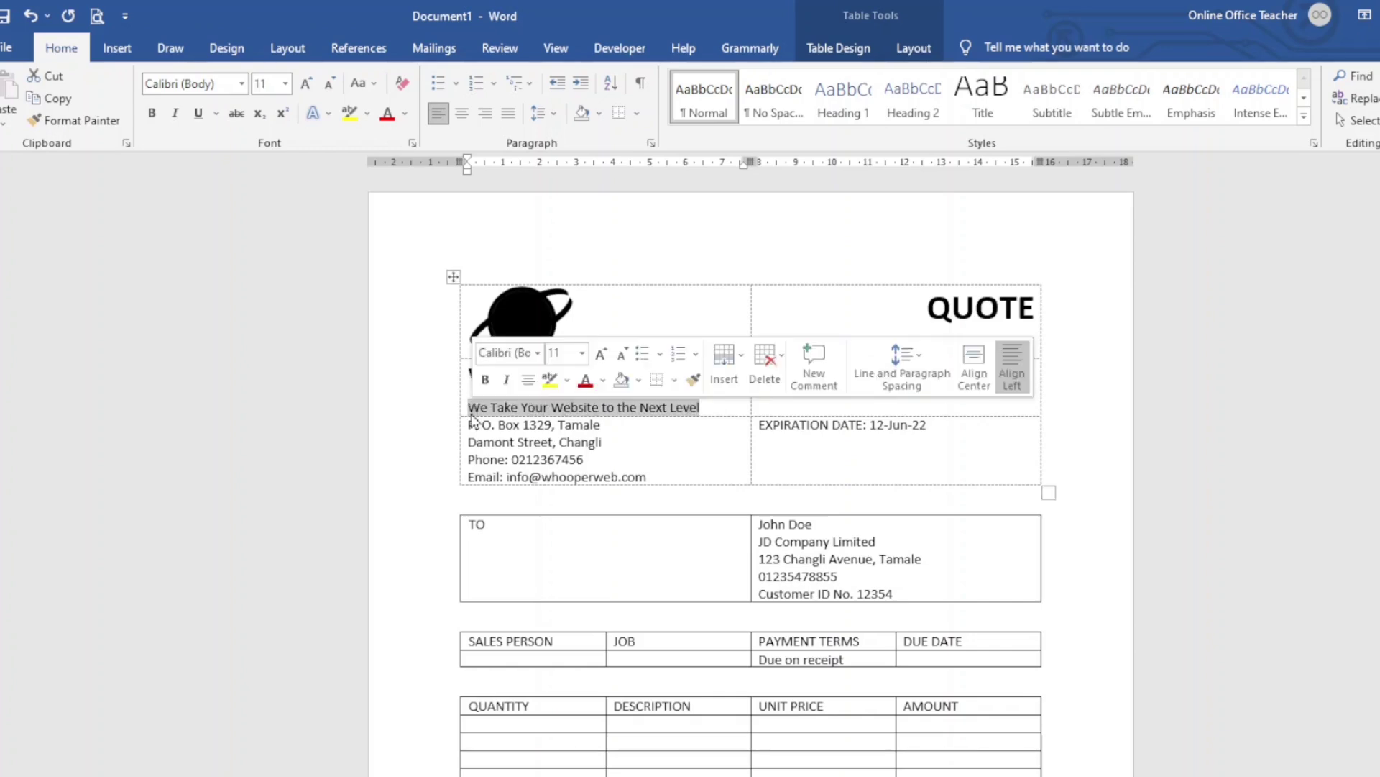
pyautogui.click(177, 115)
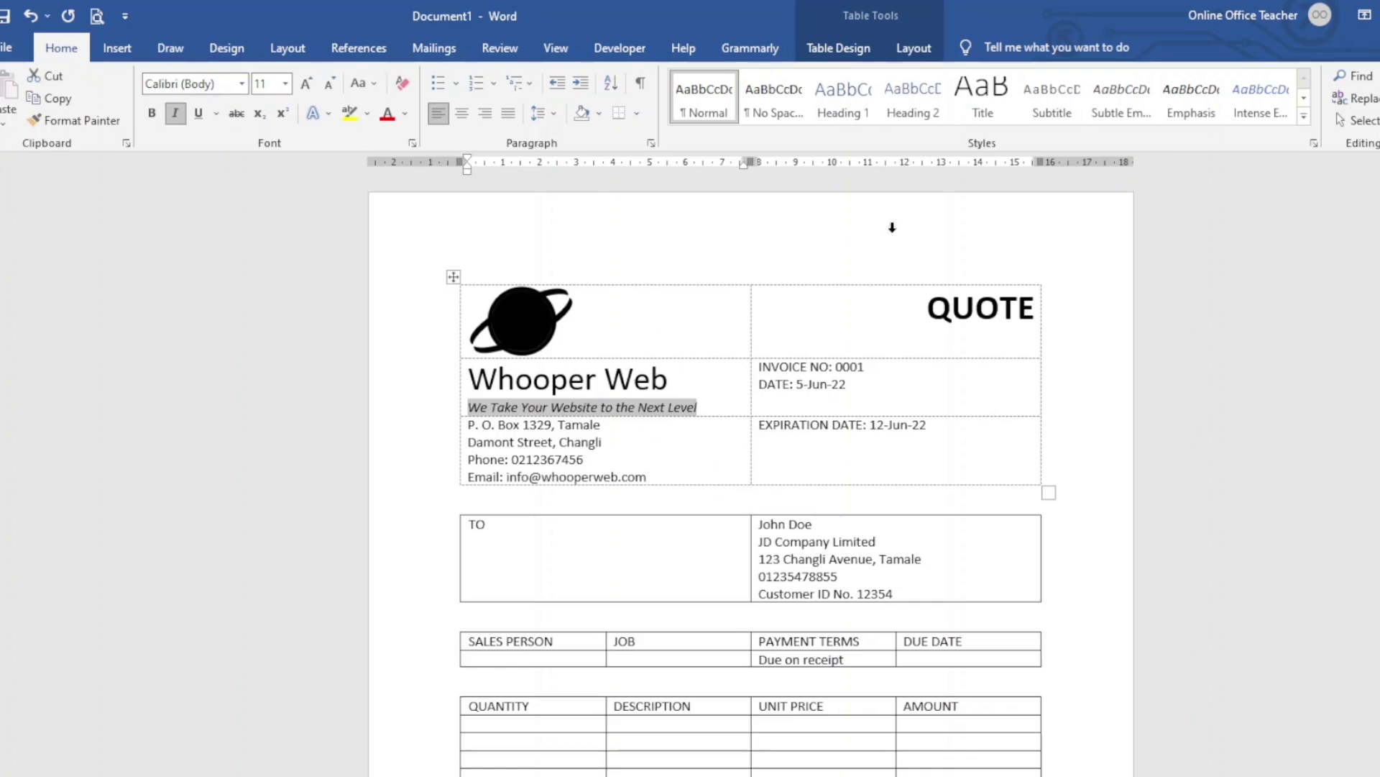
pyautogui.click(914, 48)
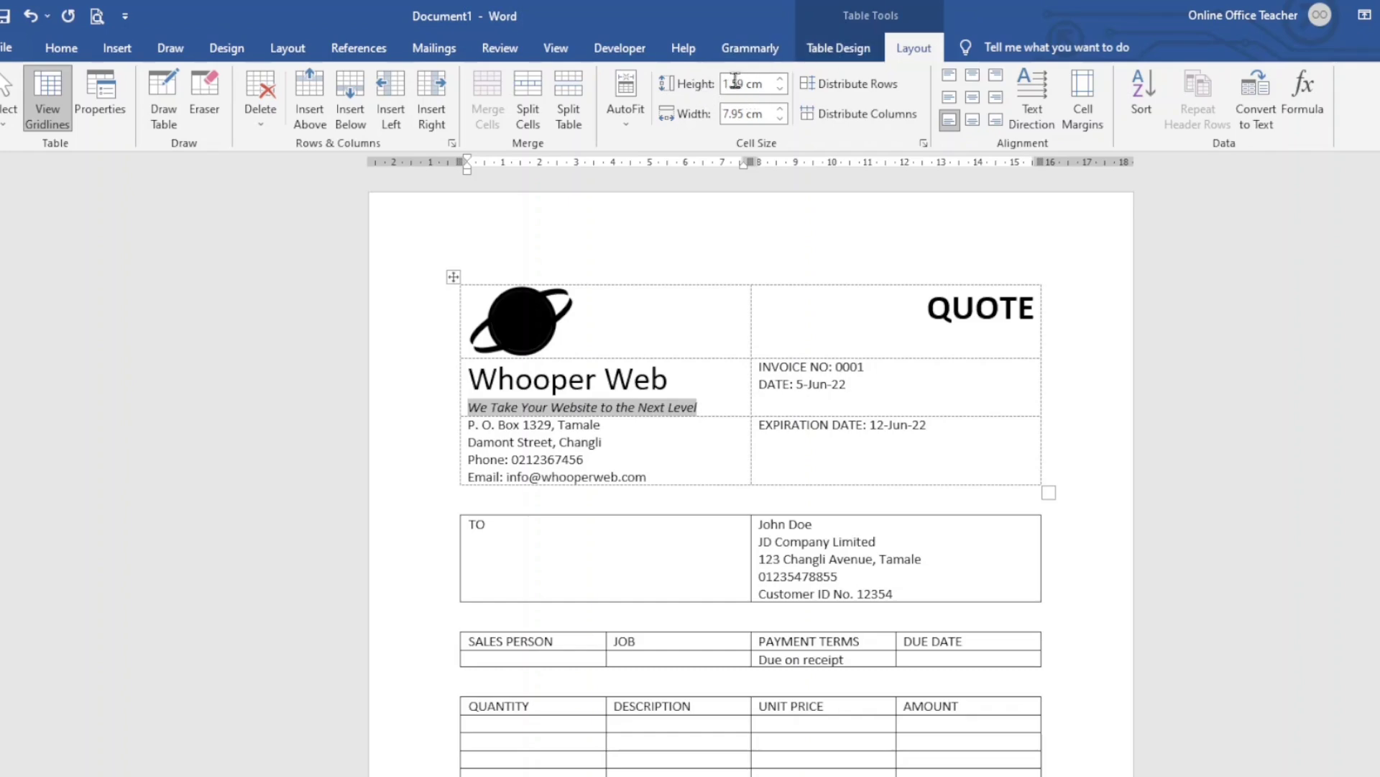
# Raise the company-name row height to 2 cm
pyautogui.click(781, 80)
pyautogui.click(781, 80)
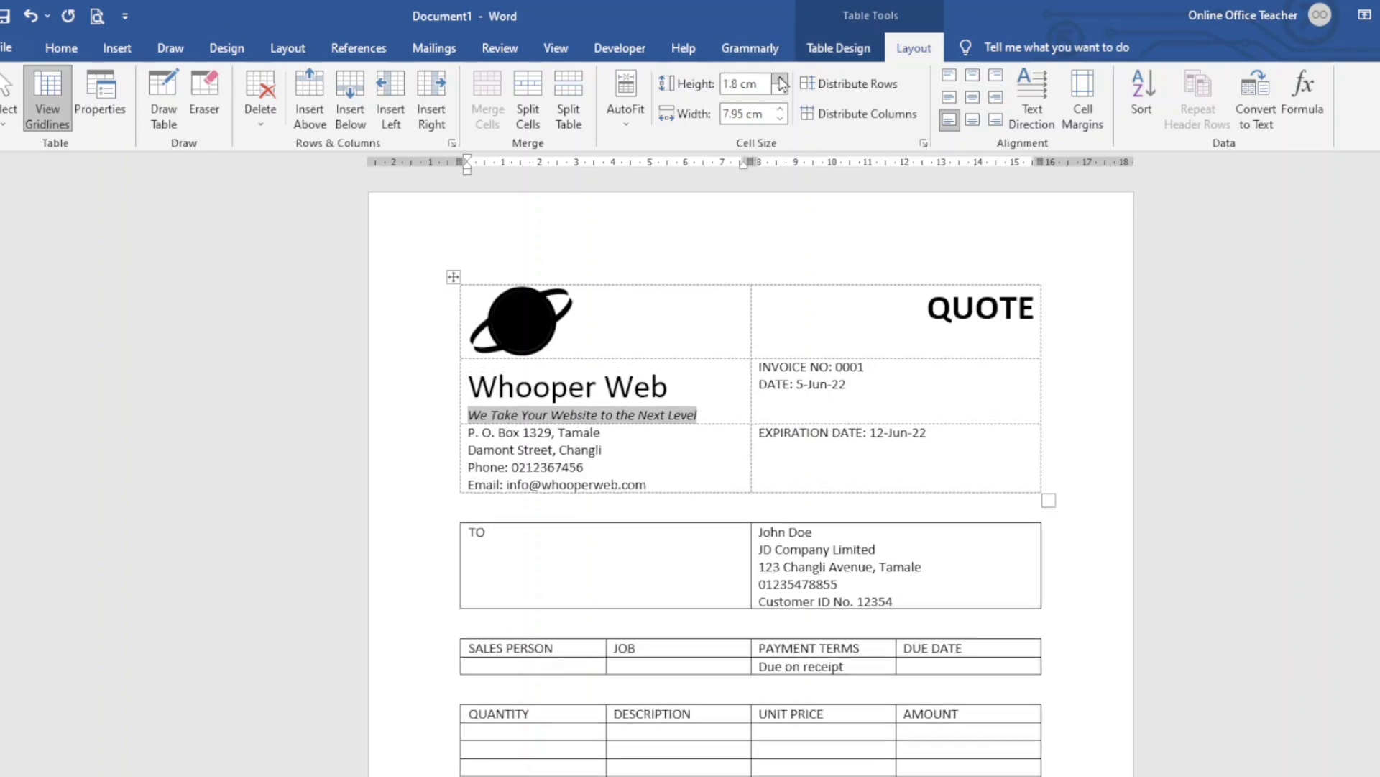
pyautogui.click(781, 80)
pyautogui.click(781, 80)
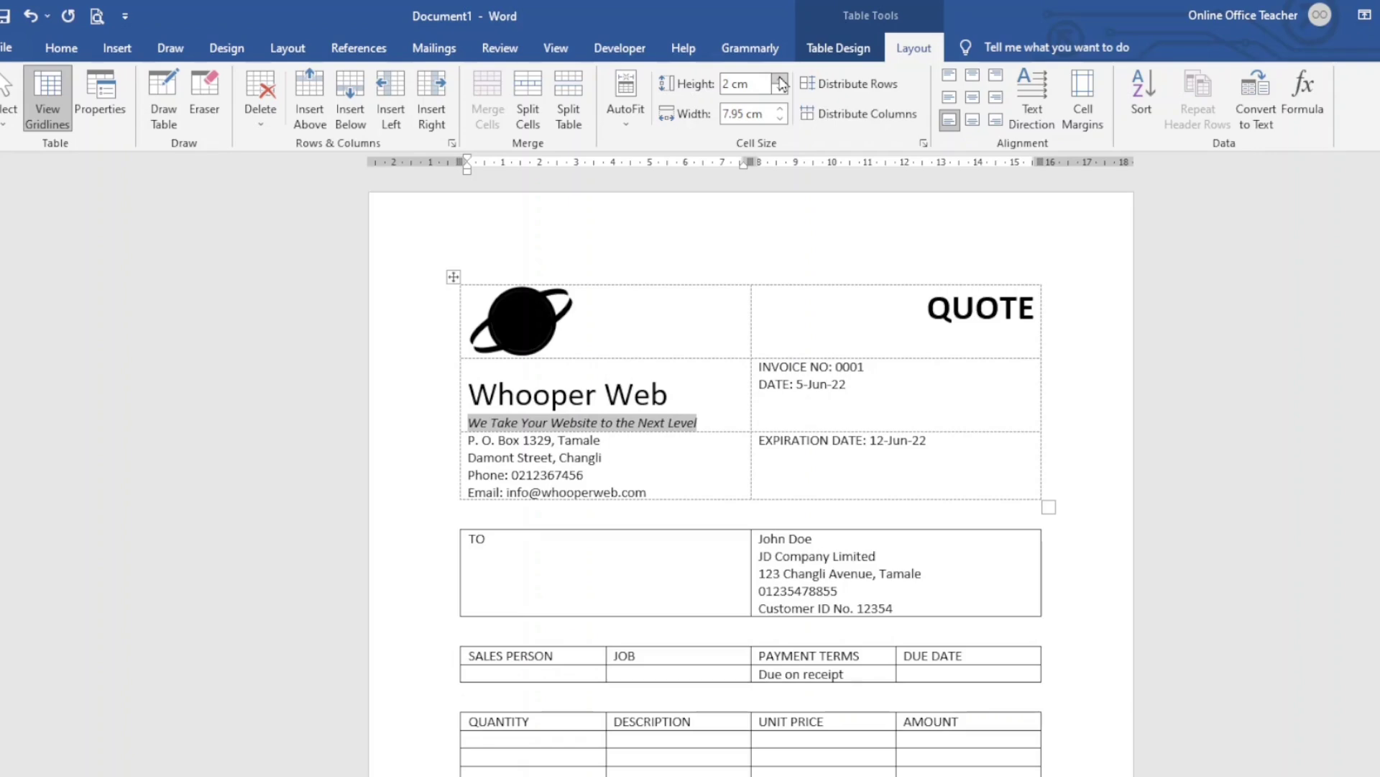
# Align the INVOICE NO and DATE cell bottom right and EXPIRATION DATE top right
pyautogui.click(883, 369)
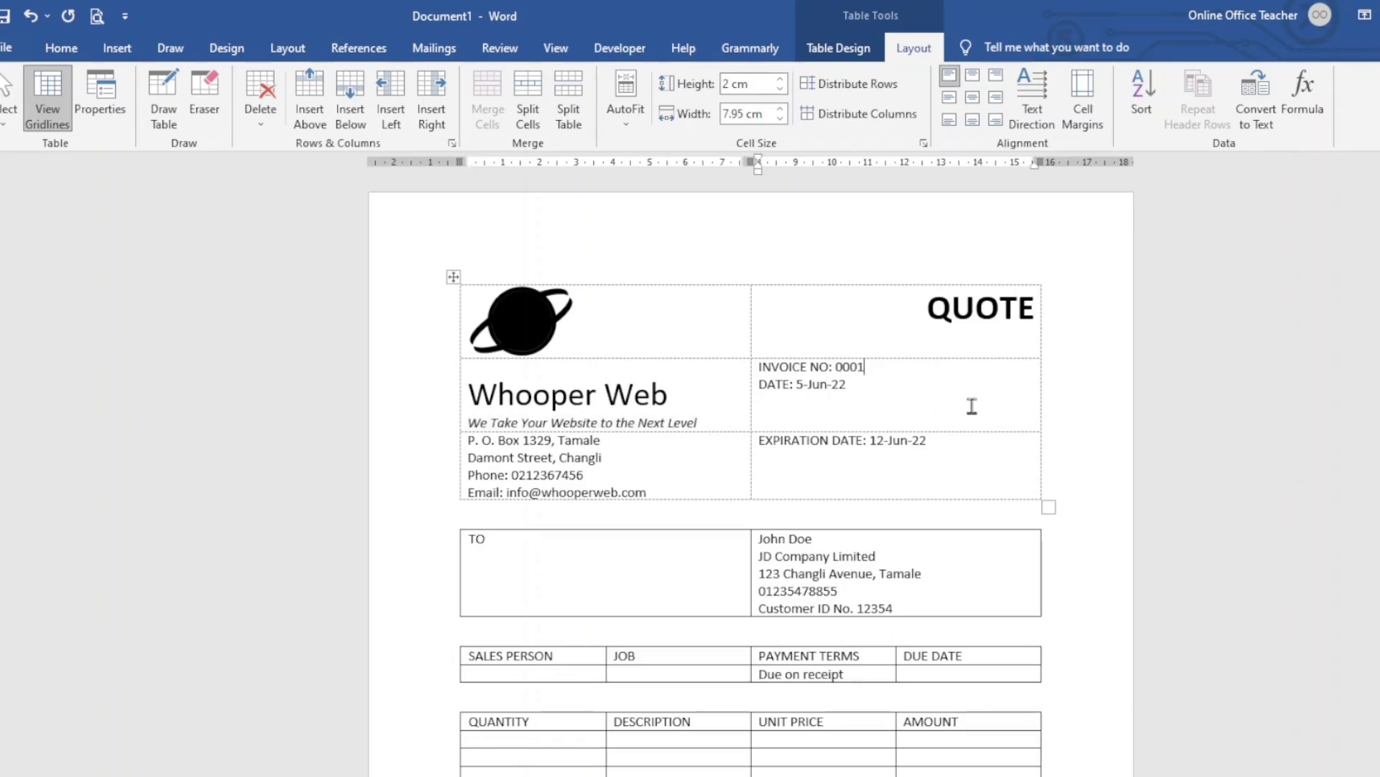
pyautogui.click(995, 120)
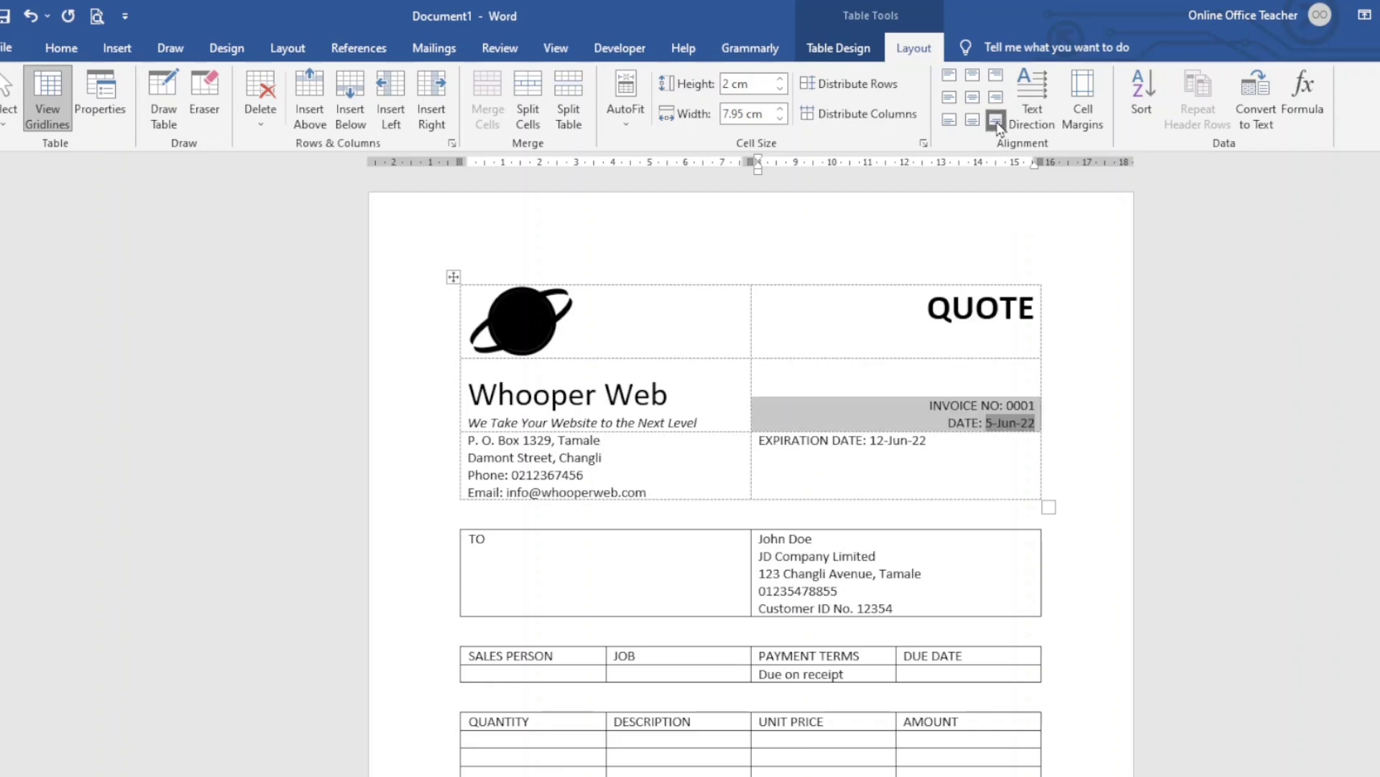
pyautogui.click(606, 459)
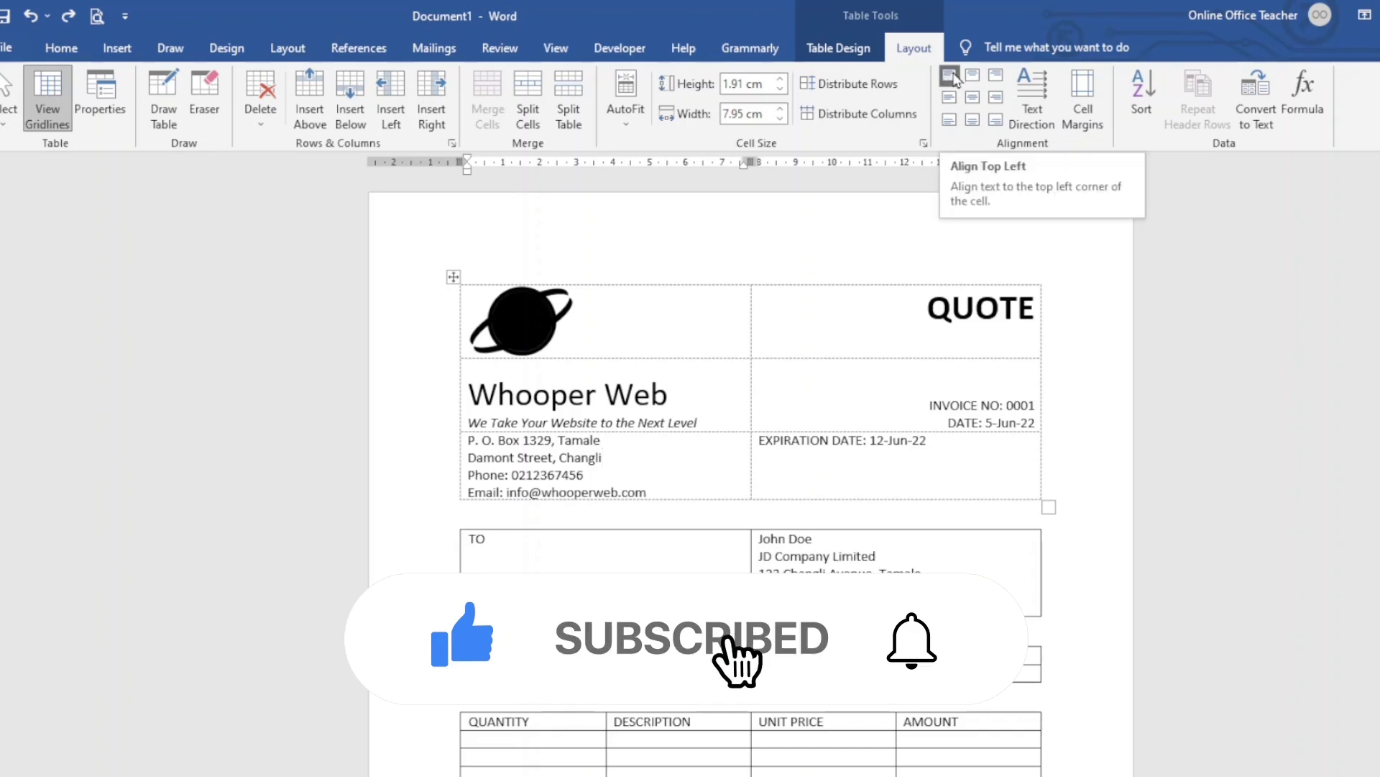
pyautogui.click(847, 444)
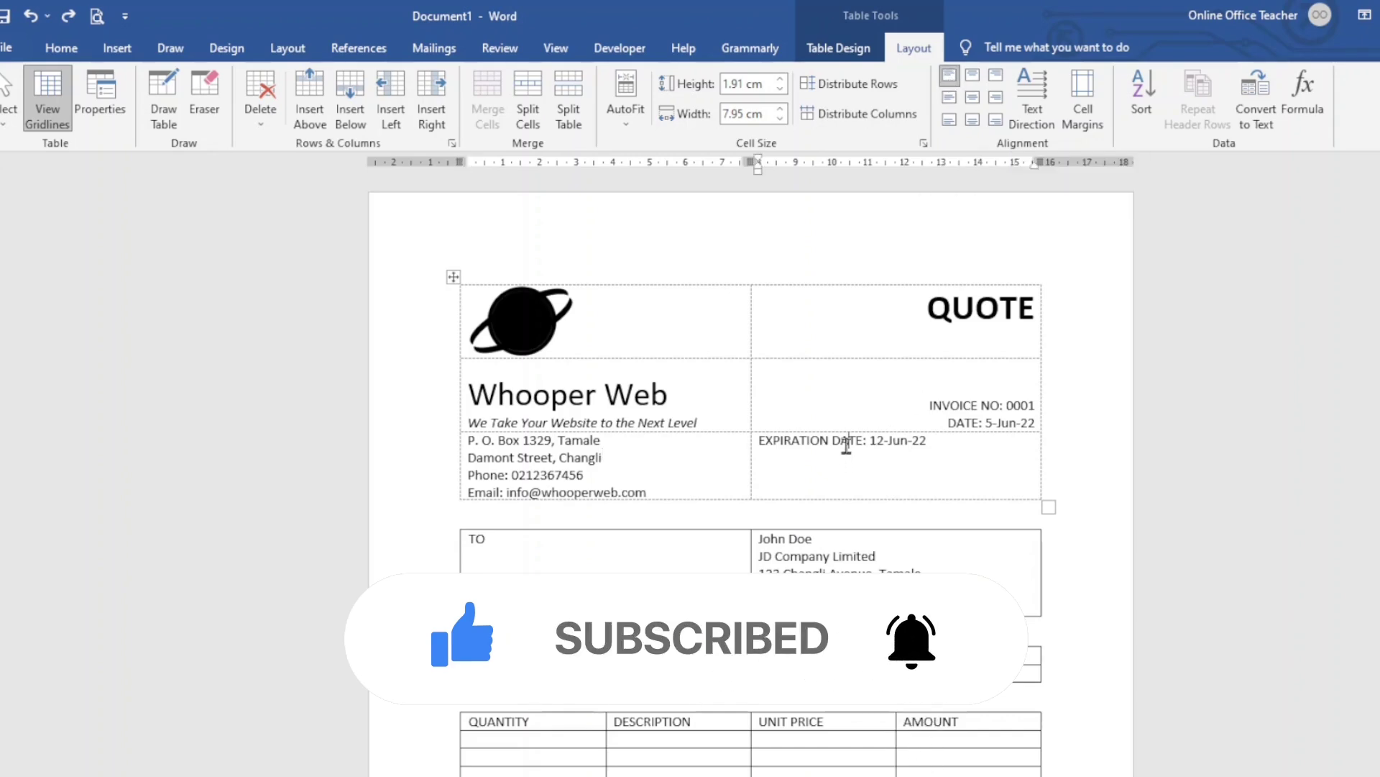
pyautogui.click(996, 75)
pyautogui.hotkey('ctrl', 'z')
pyautogui.click(772, 591)
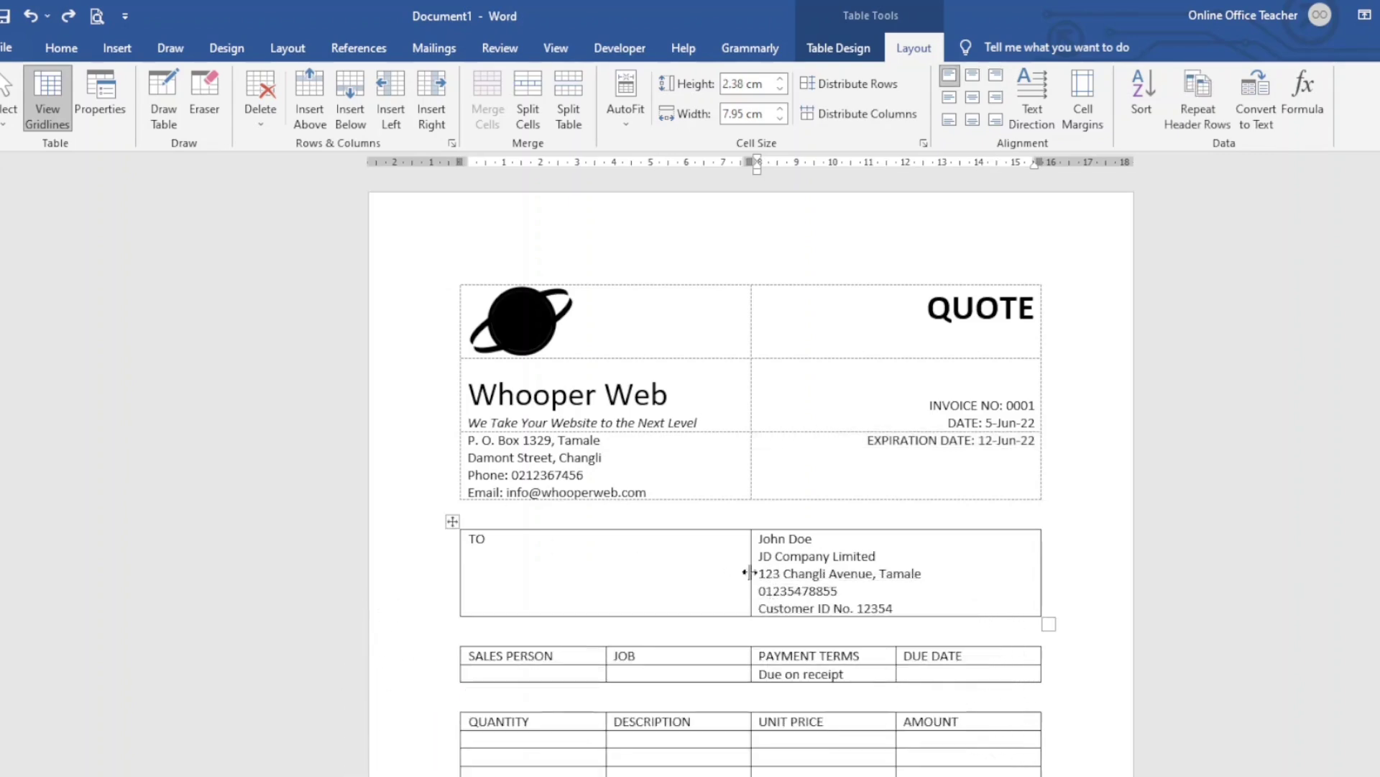
# Narrow the TO column beside the customer details and apply No Border to that table
pyautogui.moveTo(750, 572); pyautogui.dragTo(499, 568)
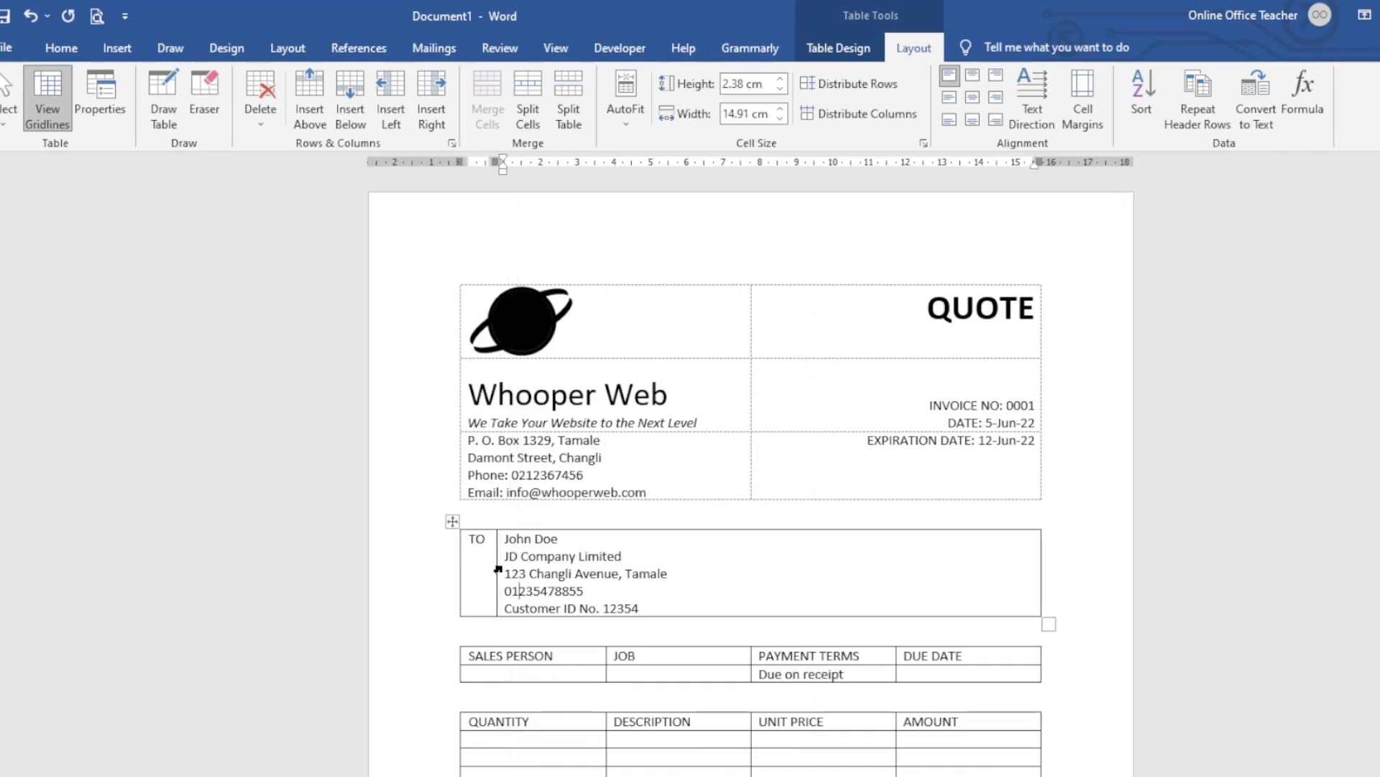
pyautogui.click(452, 520)
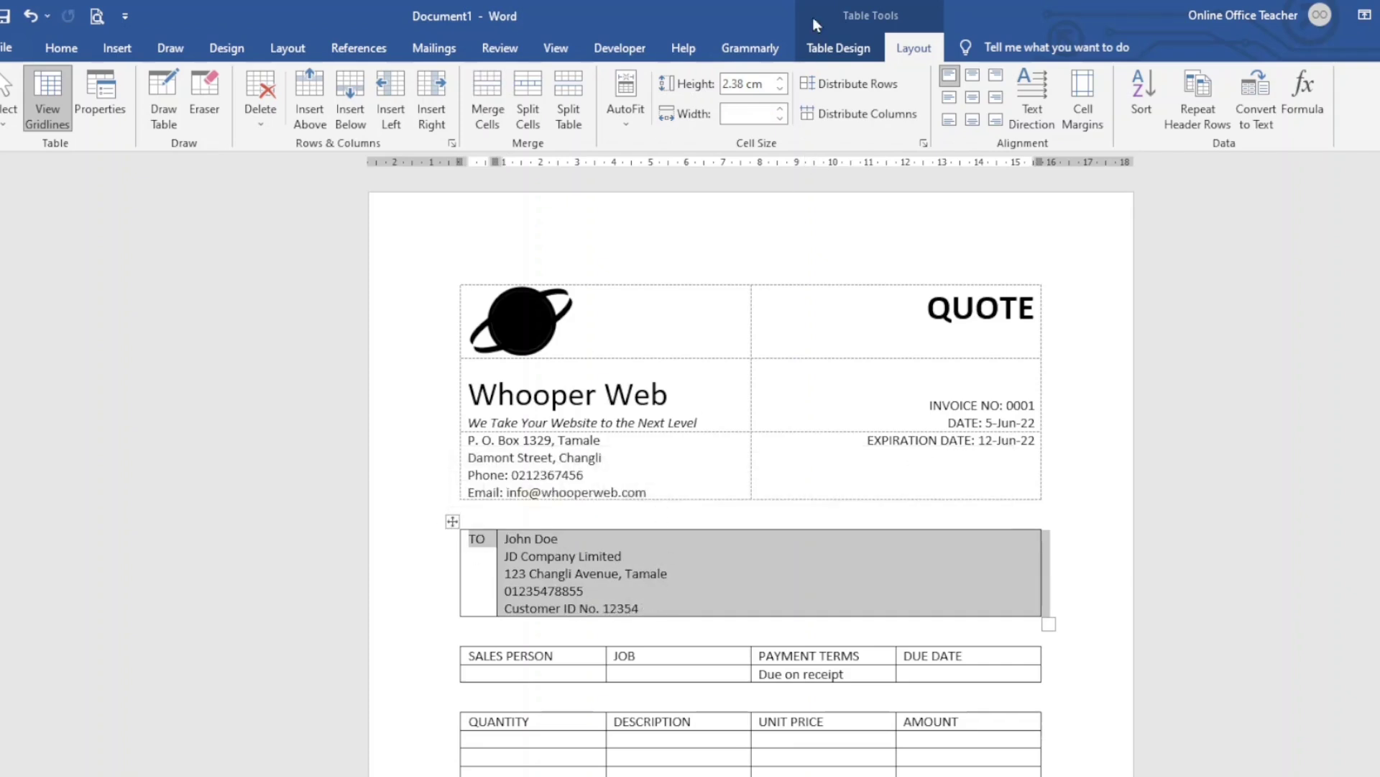
pyautogui.click(836, 47)
pyautogui.click(939, 122)
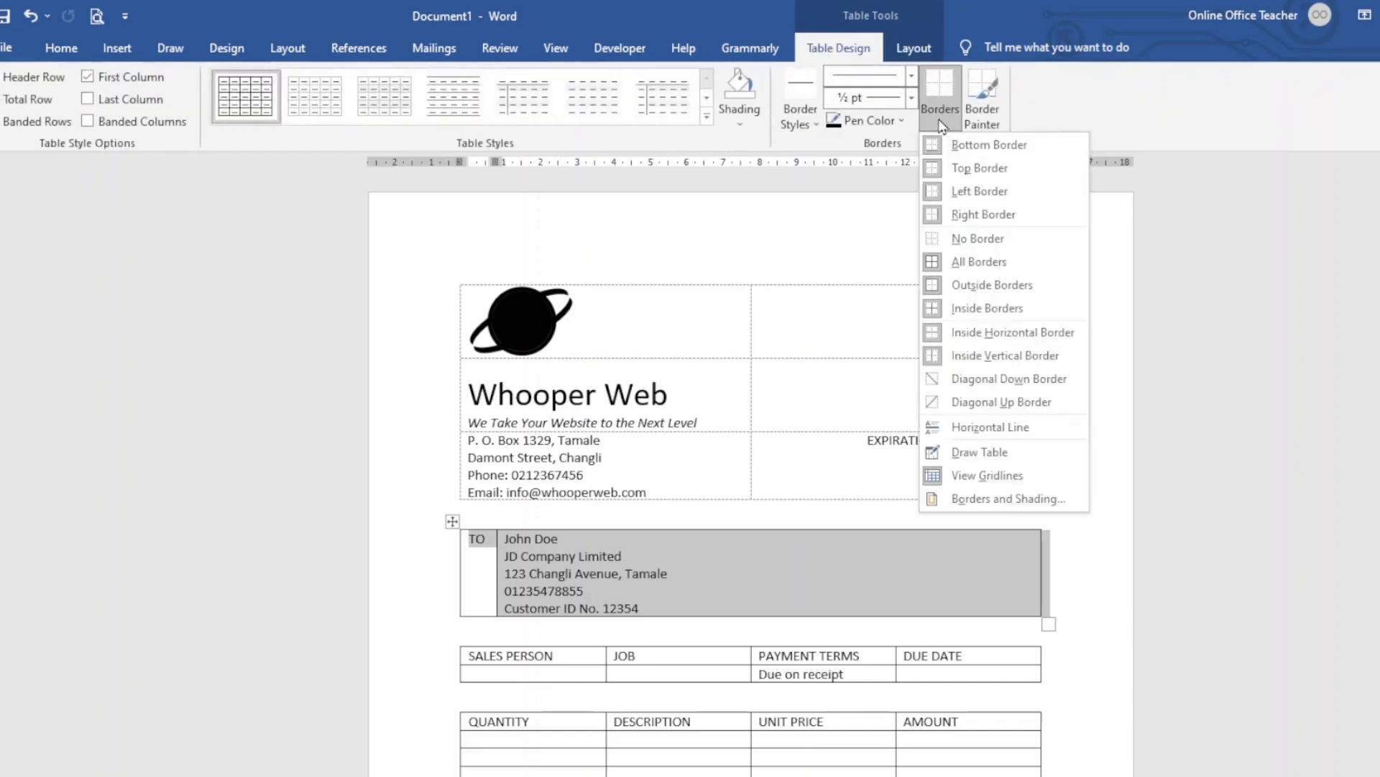
pyautogui.click(951, 238)
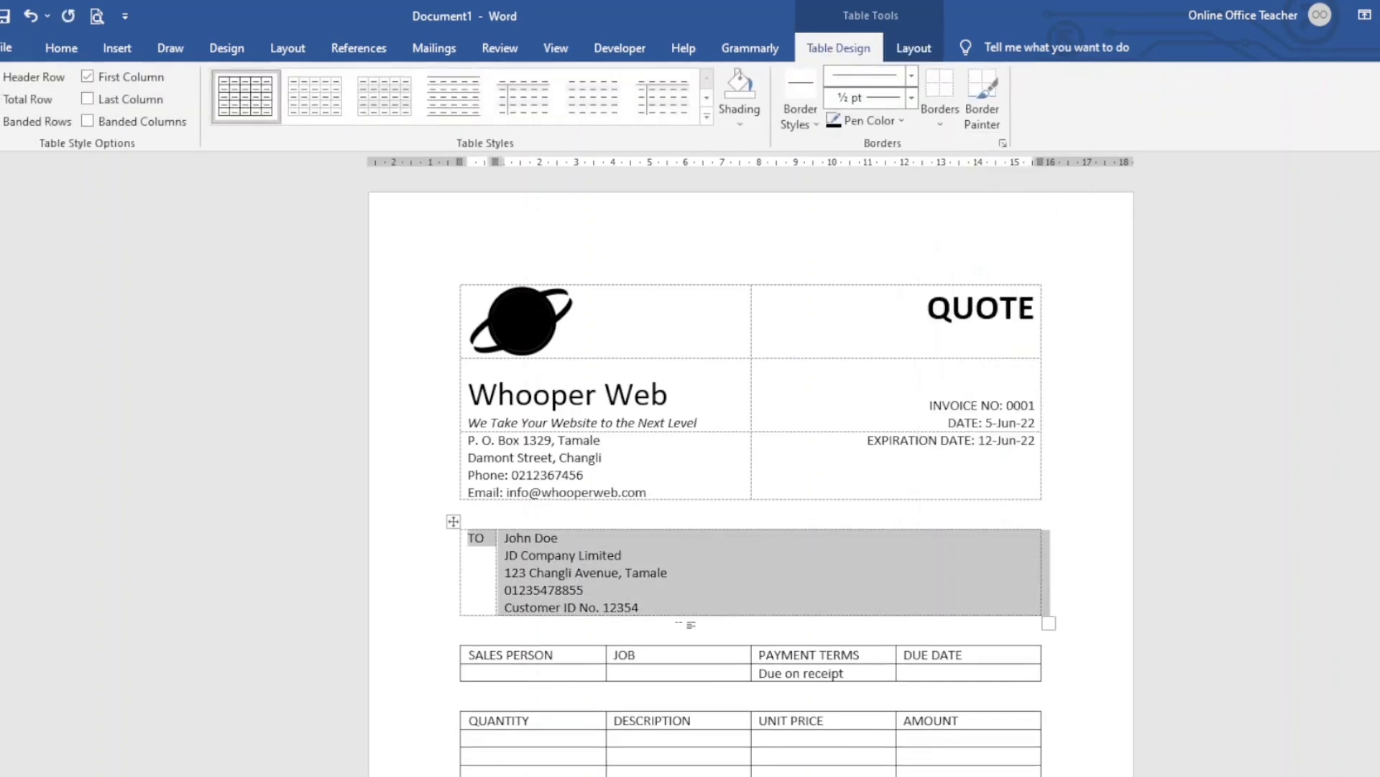
pyautogui.click(540, 659)
pyautogui.click(453, 637)
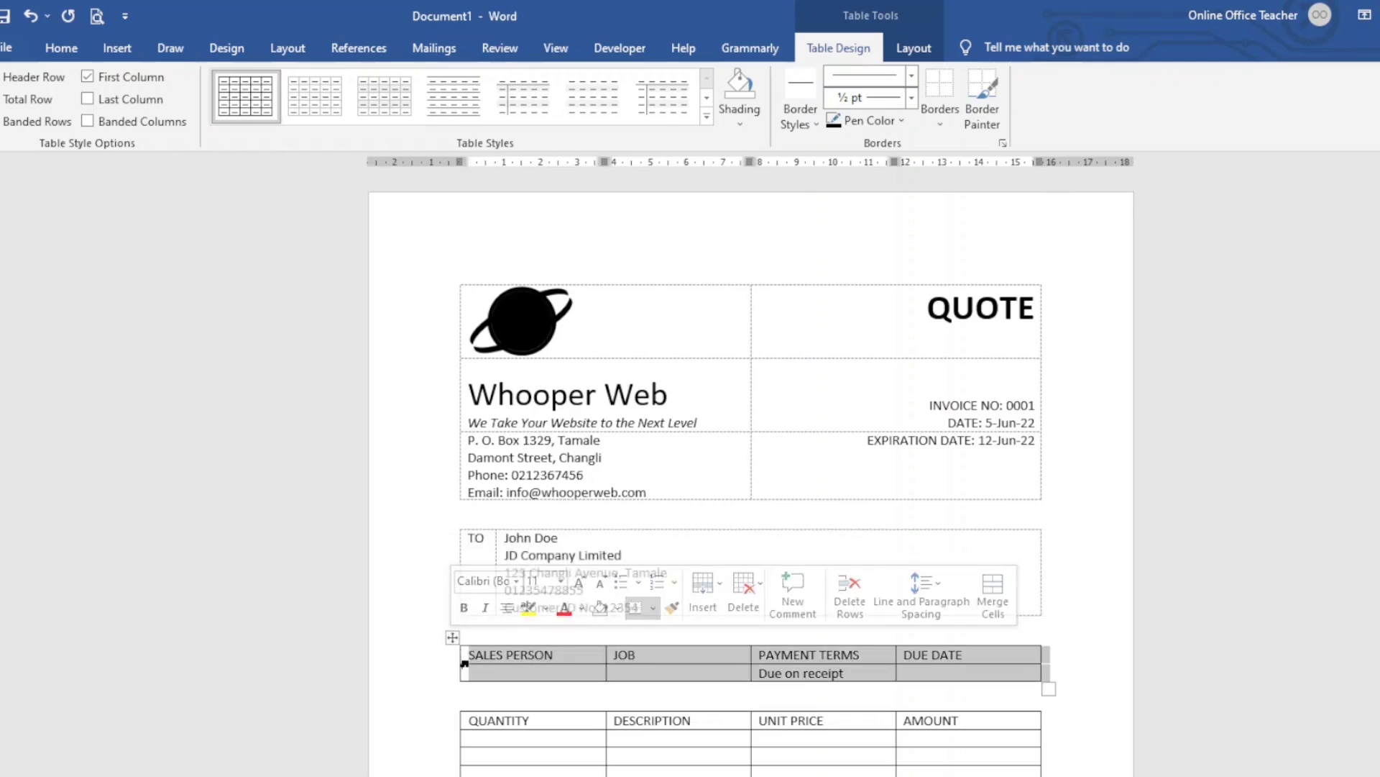
# Set the sales person table rows to 0.7 cm and Align Center all its text
pyautogui.click(914, 51)
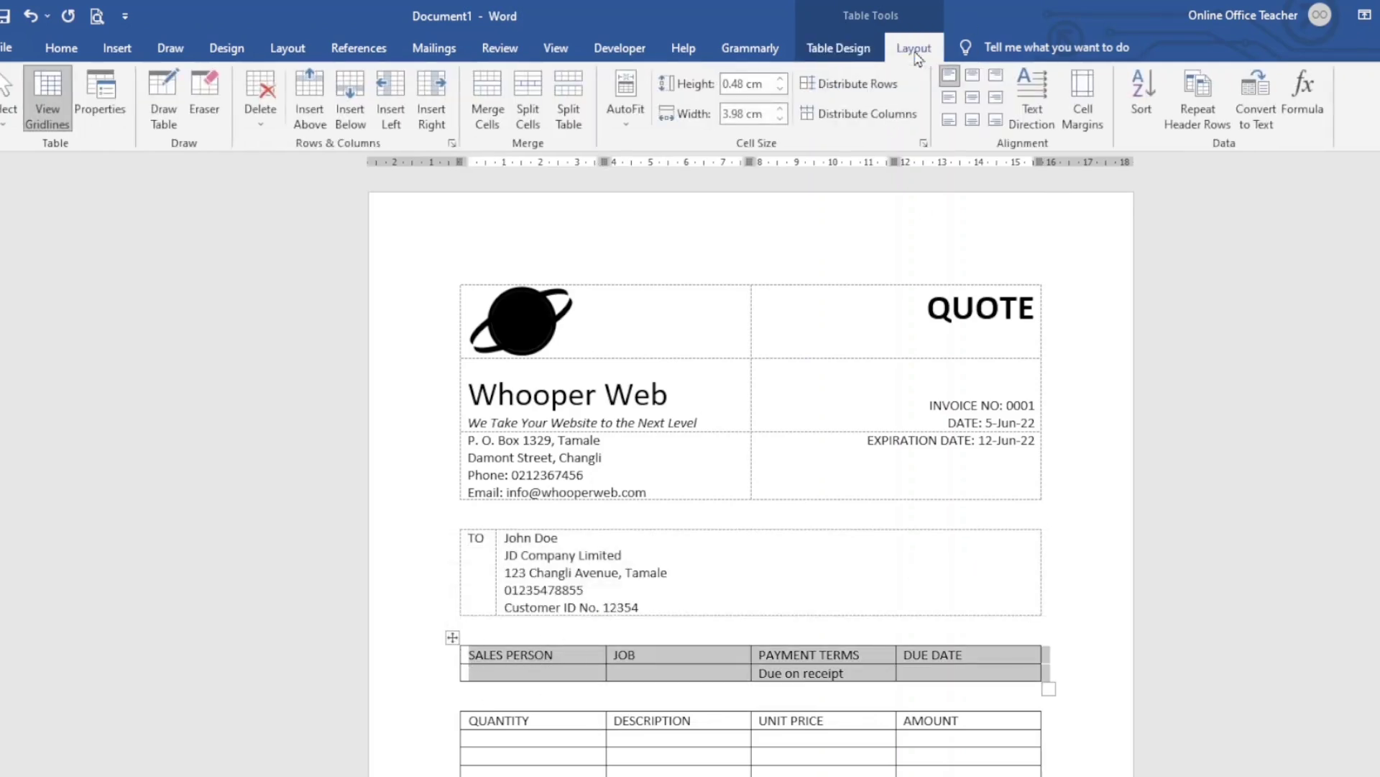
pyautogui.click(782, 80)
pyautogui.click(781, 80)
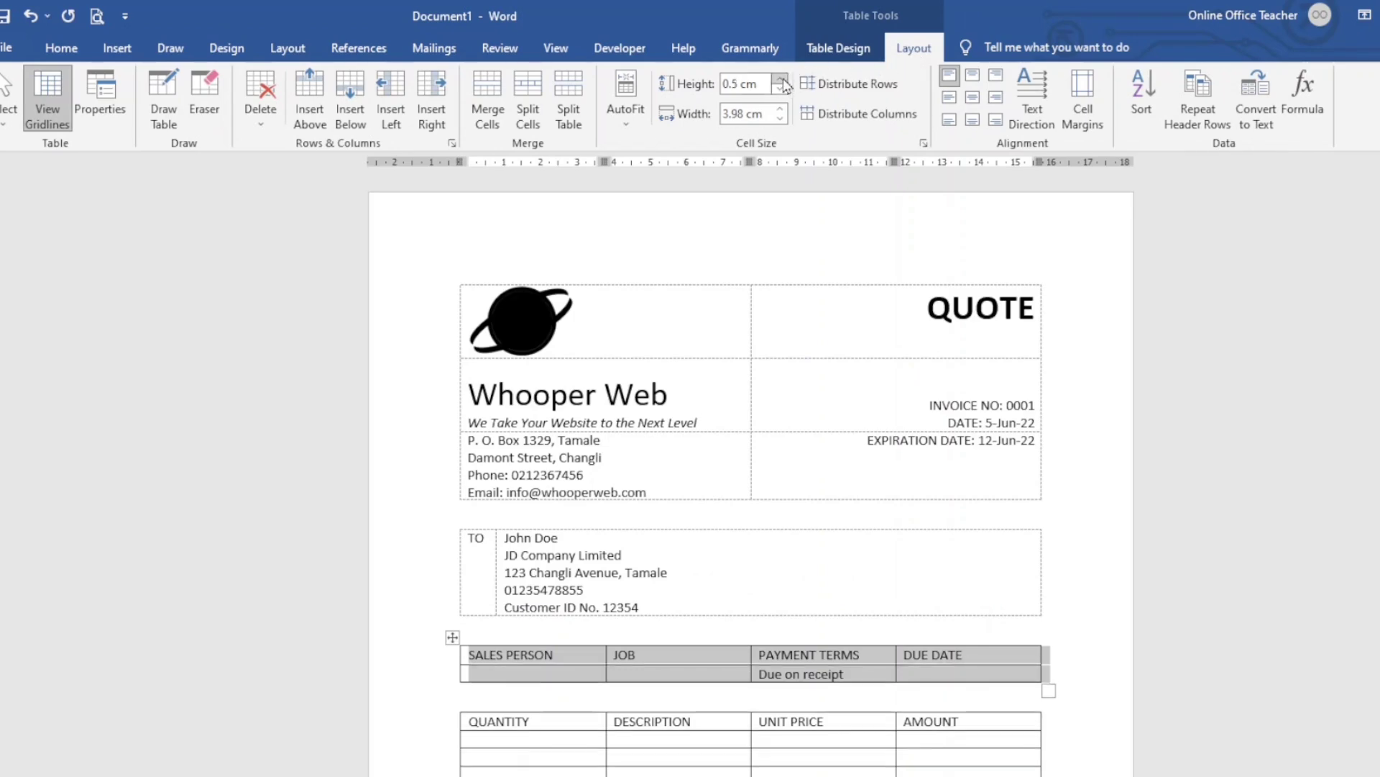
pyautogui.click(782, 80)
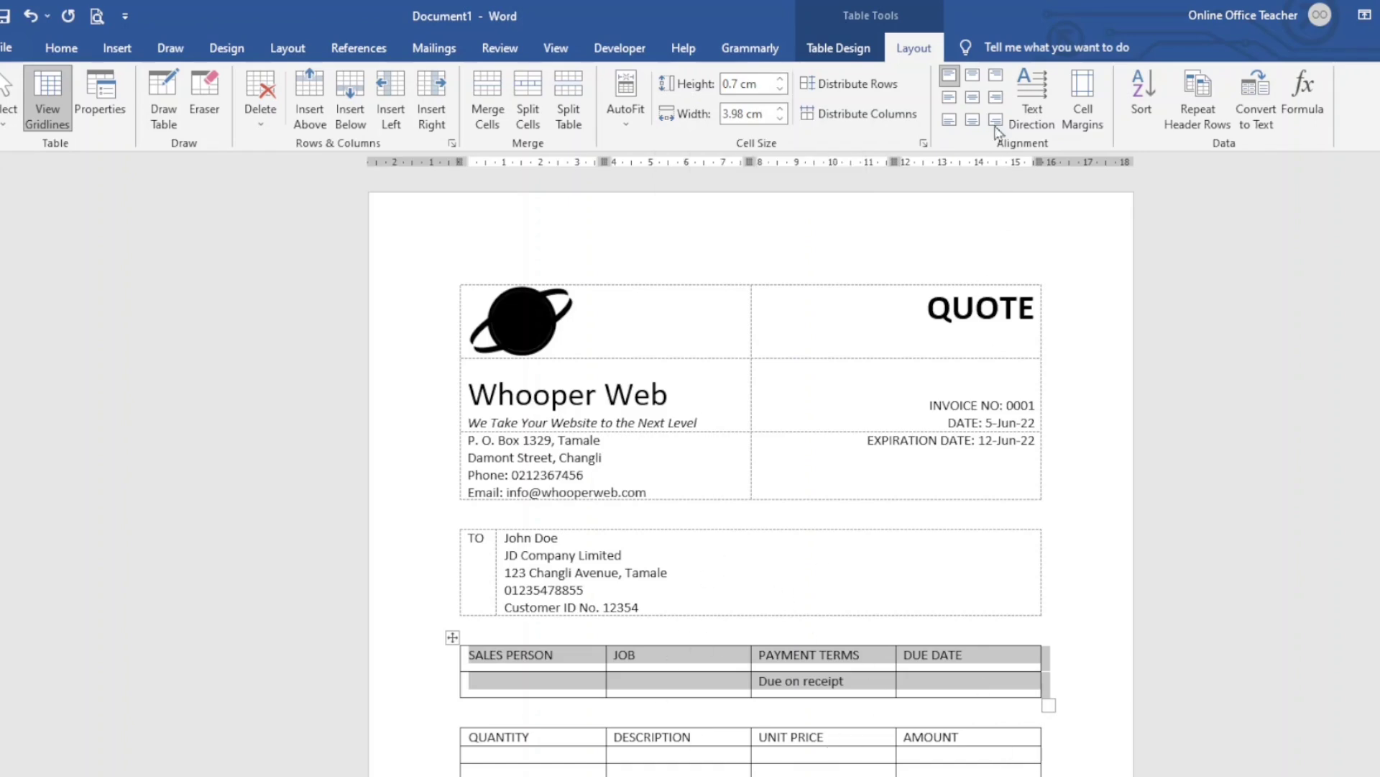
pyautogui.click(974, 102)
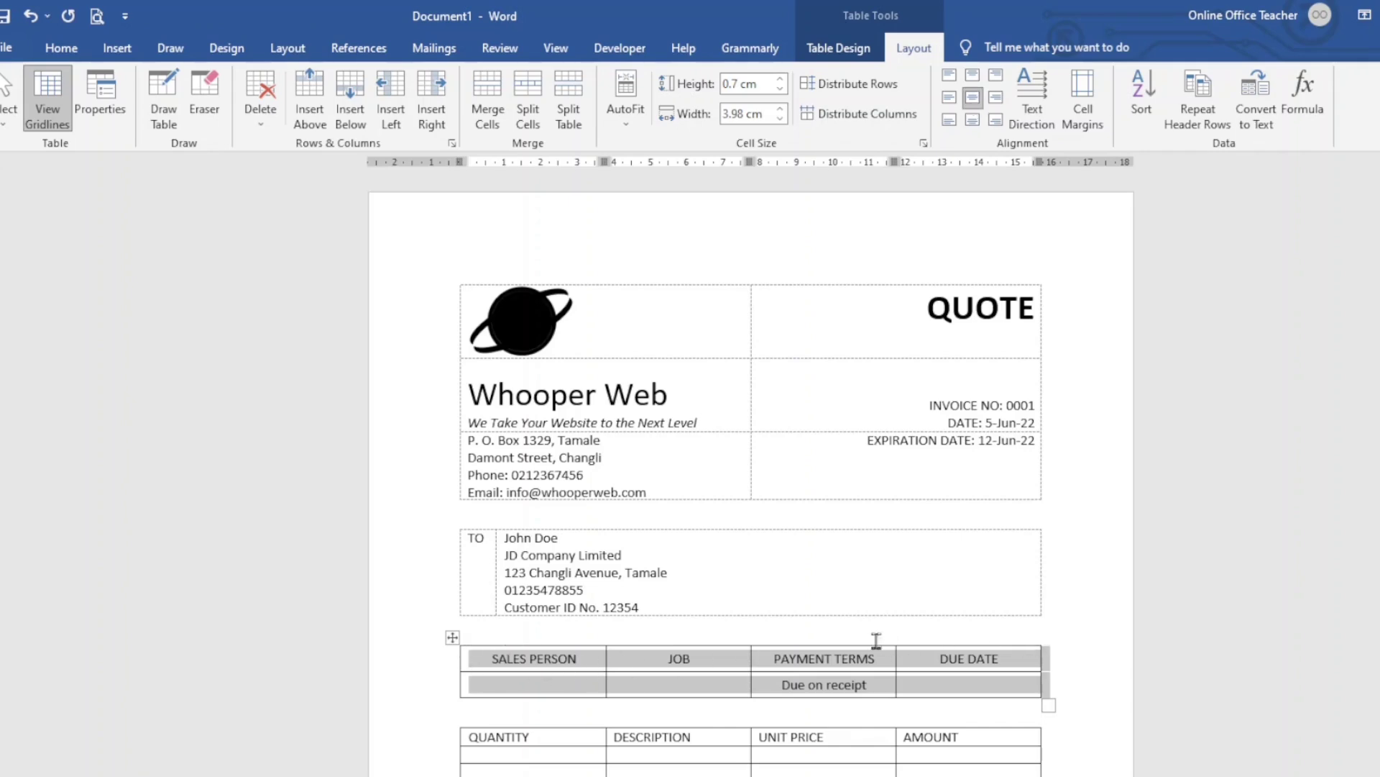
pyautogui.click(568, 659)
pyautogui.click(838, 49)
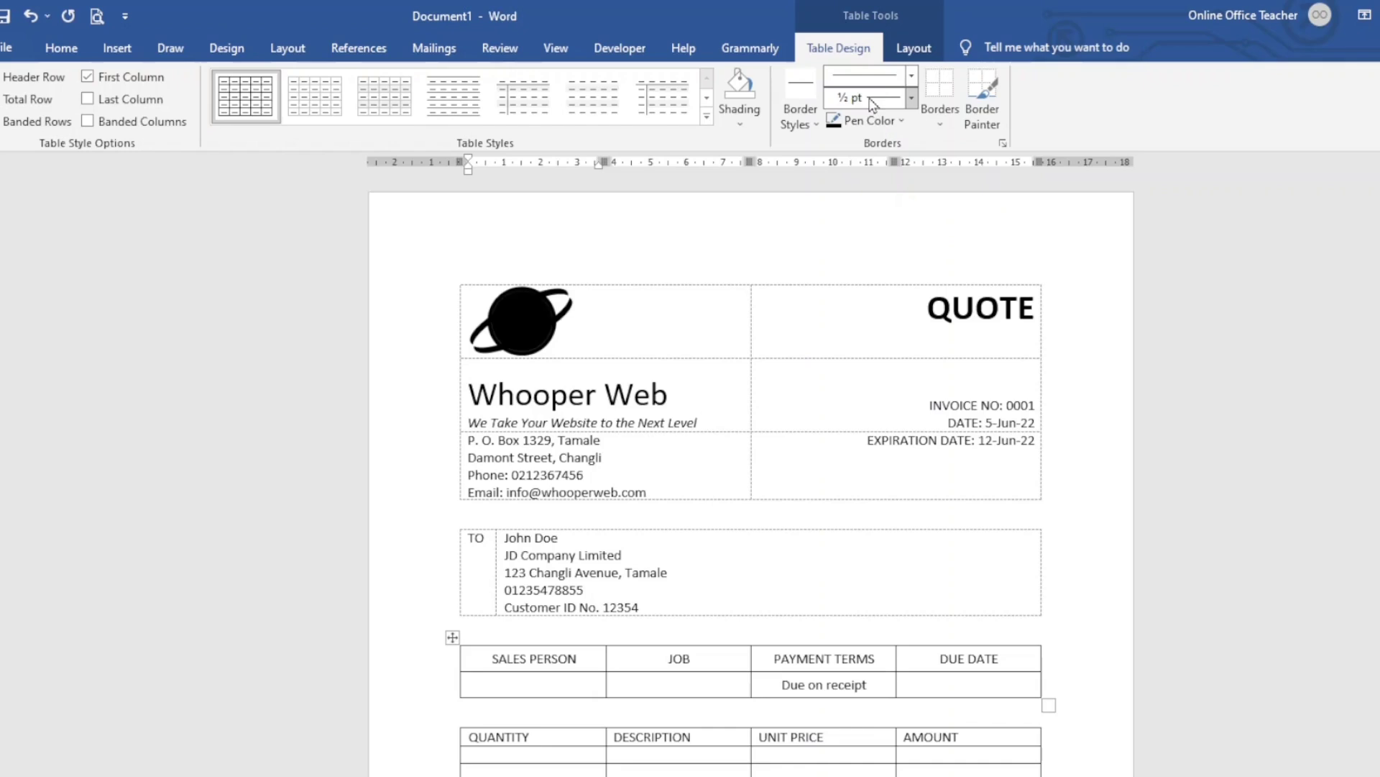
# Choose a 2¼ pt line weight and paint top borders on the SALES PERSON and QUANTITY tables
pyautogui.click(911, 98)
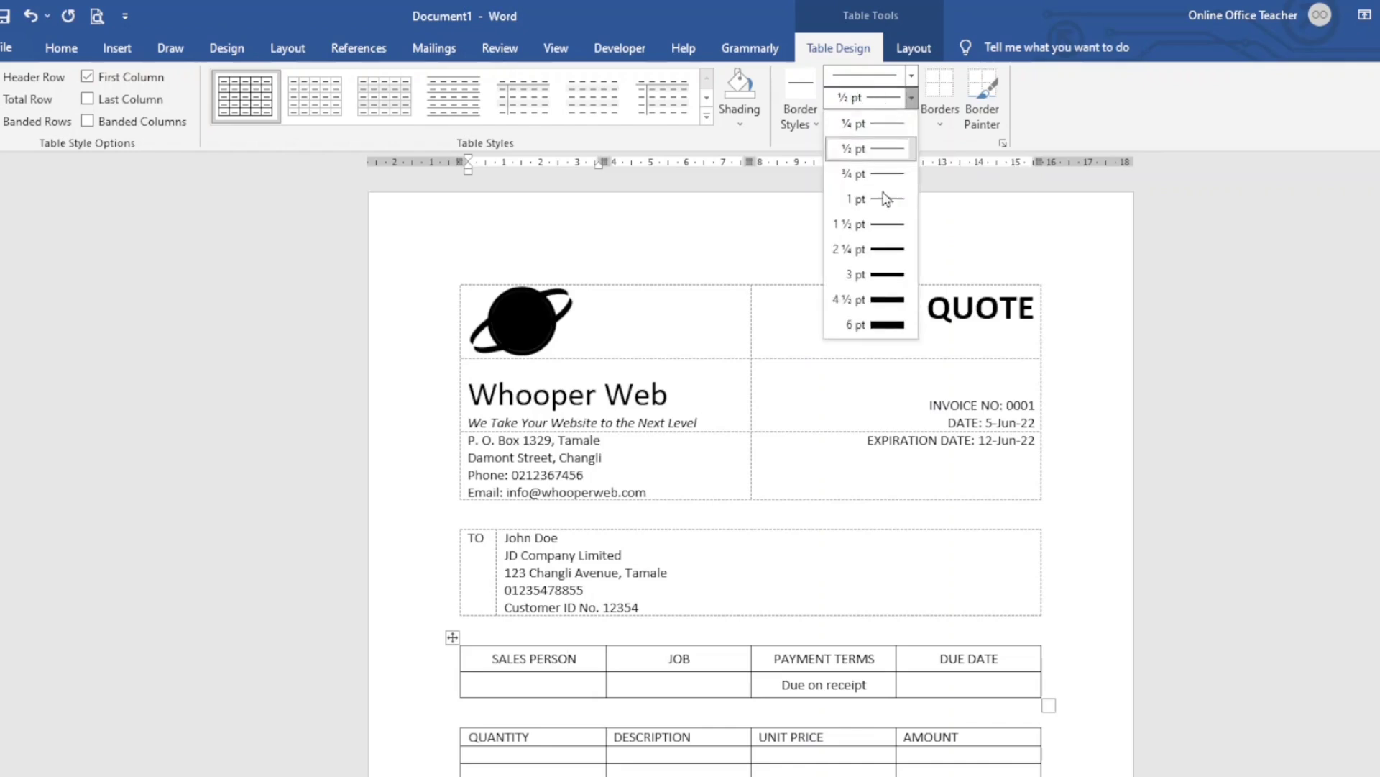
pyautogui.click(889, 249)
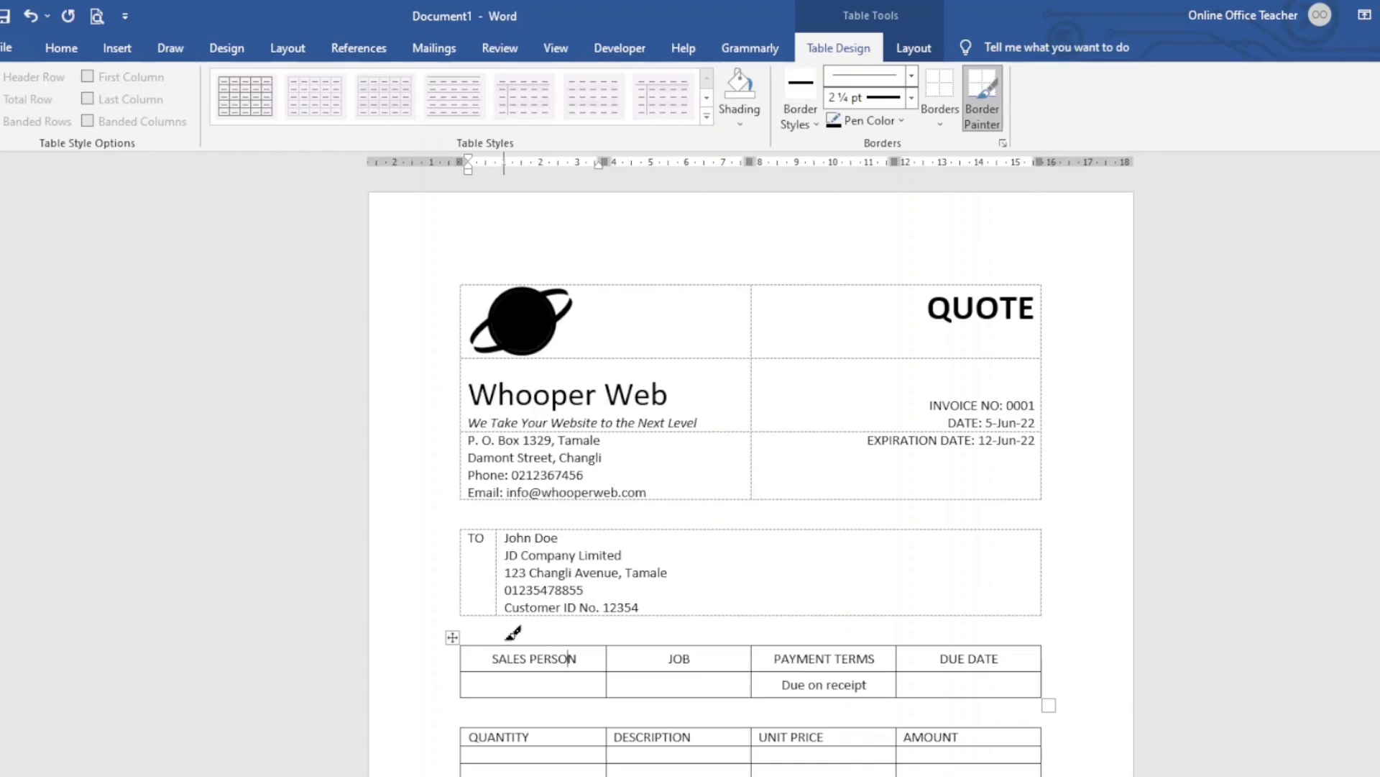
pyautogui.moveTo(505, 637); pyautogui.dragTo(958, 637)
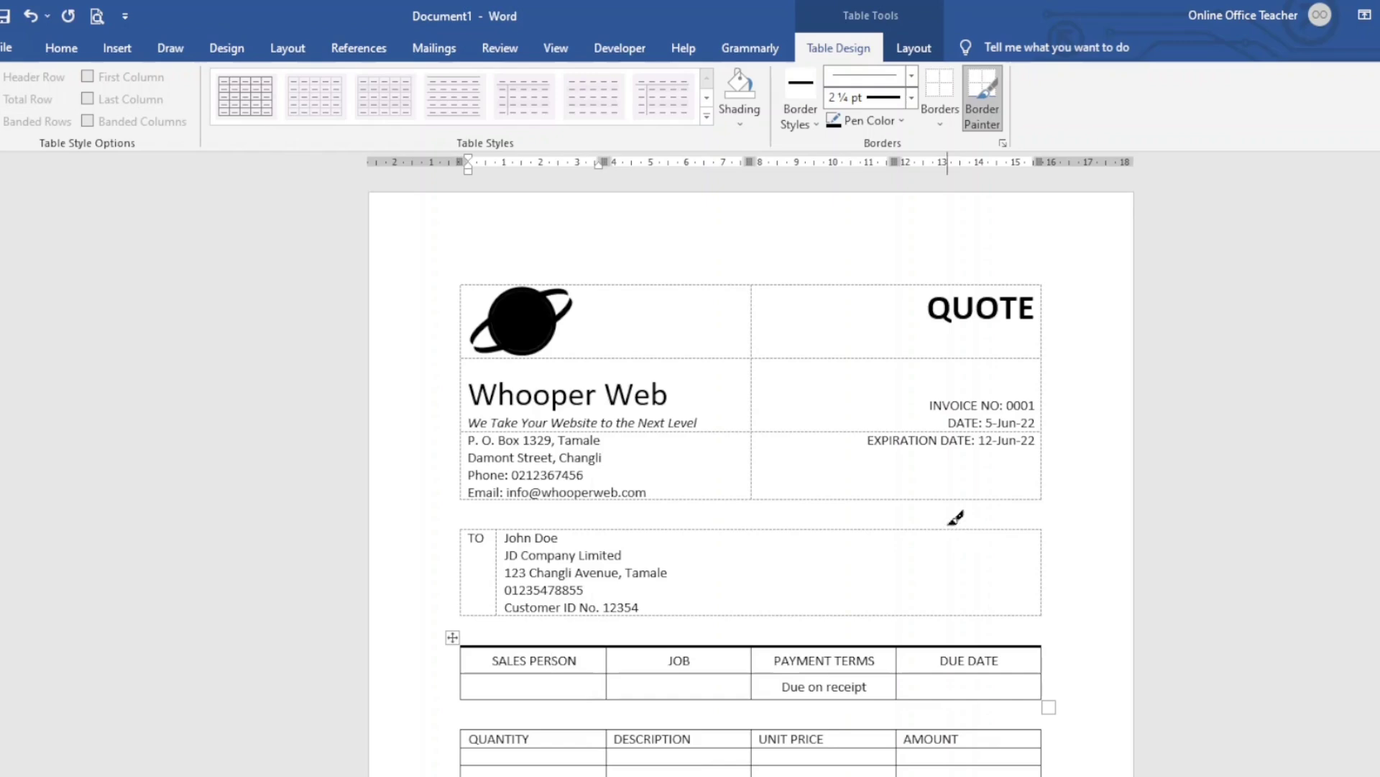
pyautogui.scroll(-1, 822, 597)
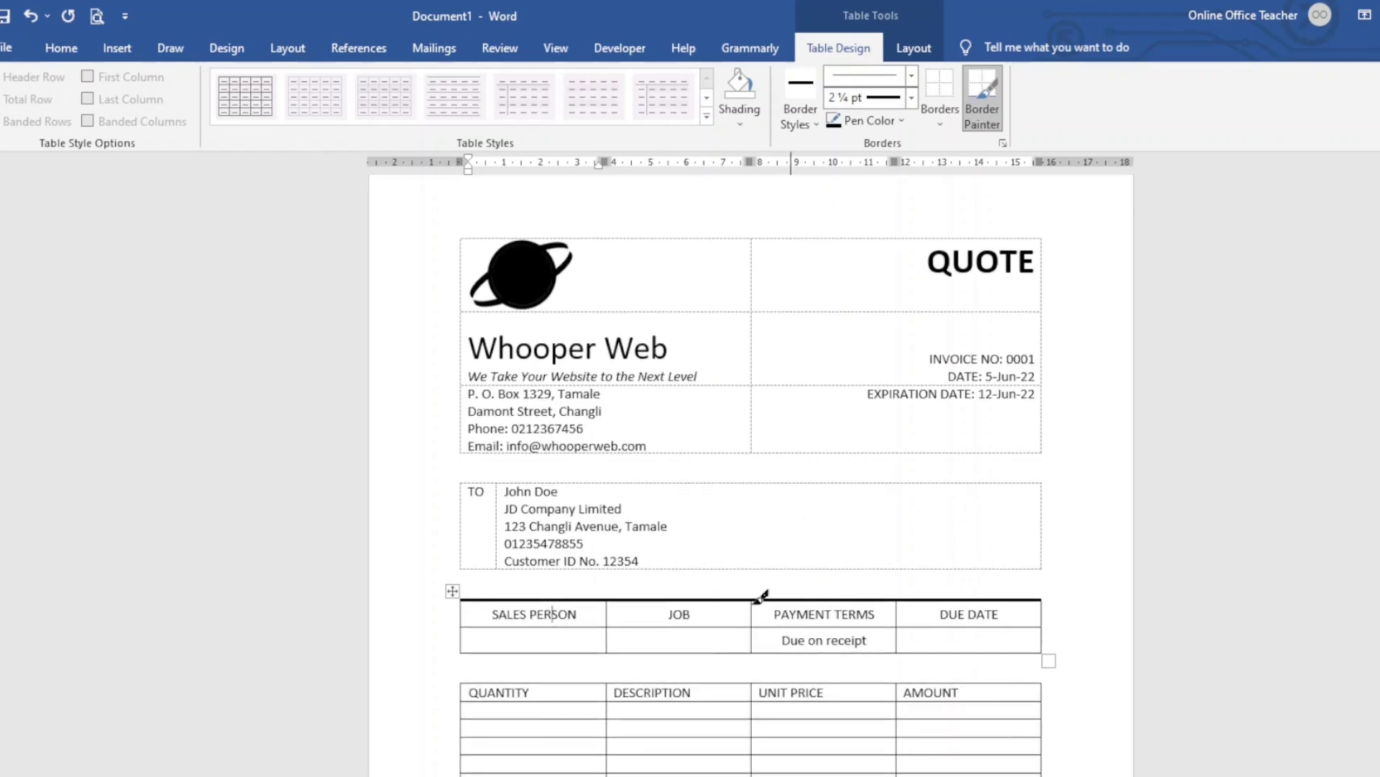
pyautogui.moveTo(512, 680); pyautogui.dragTo(939, 681)
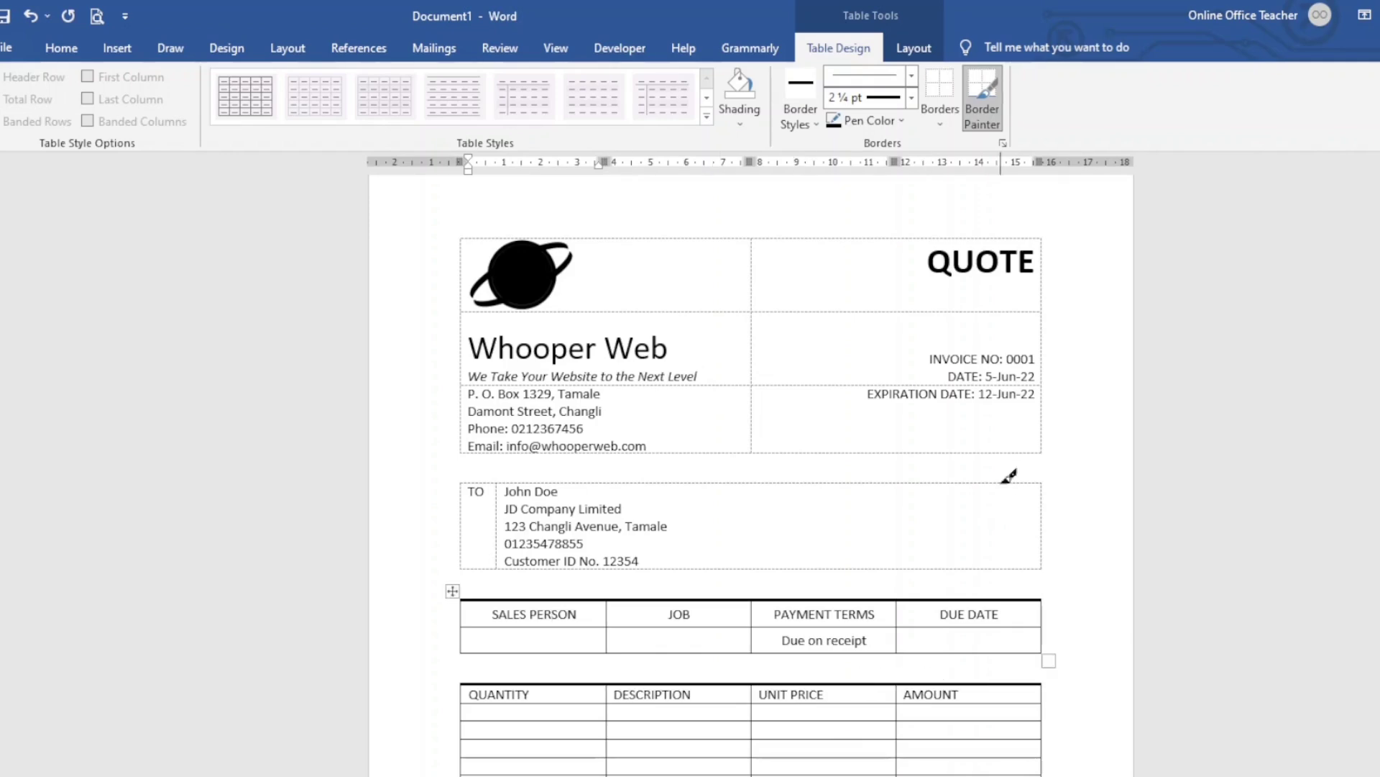
pyautogui.click(983, 86)
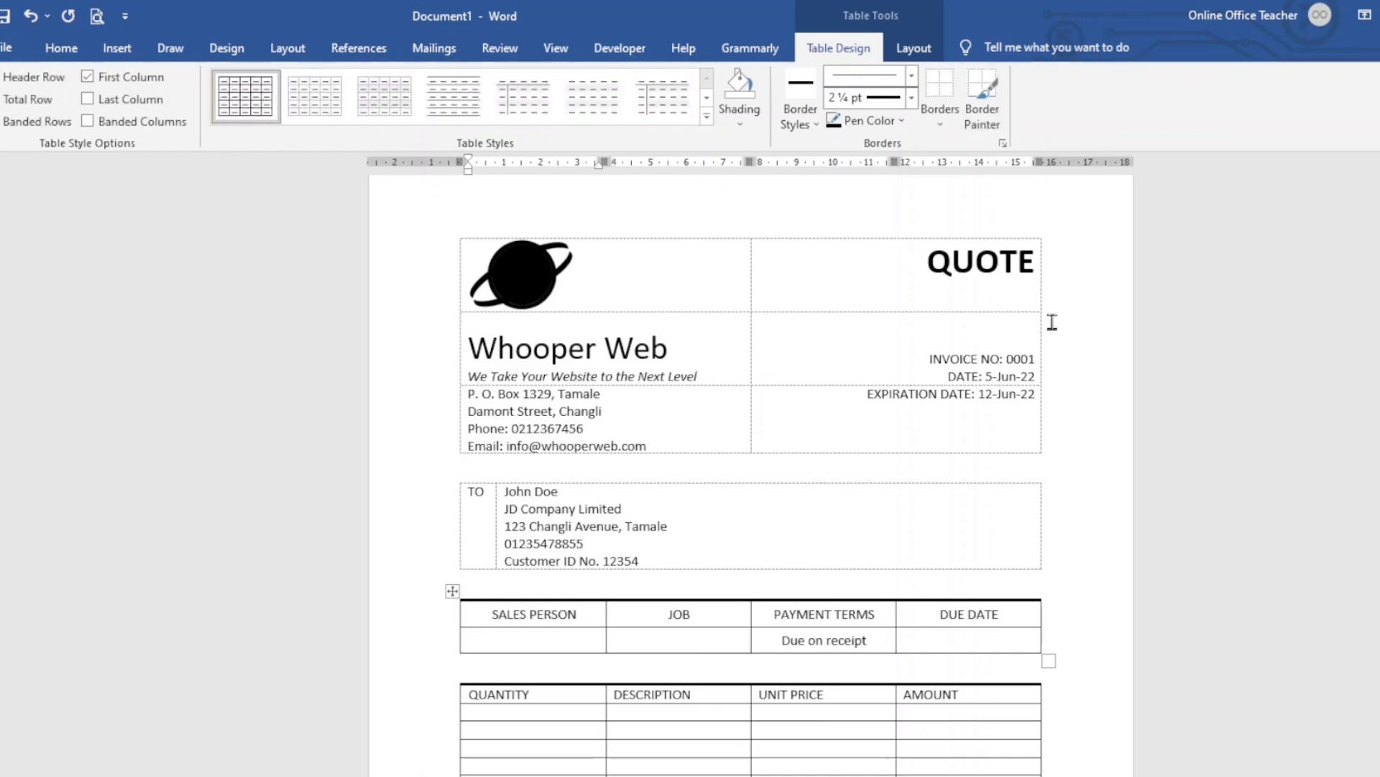
pyautogui.scroll(-3, 732, 561)
pyautogui.scroll(-1, 676, 501)
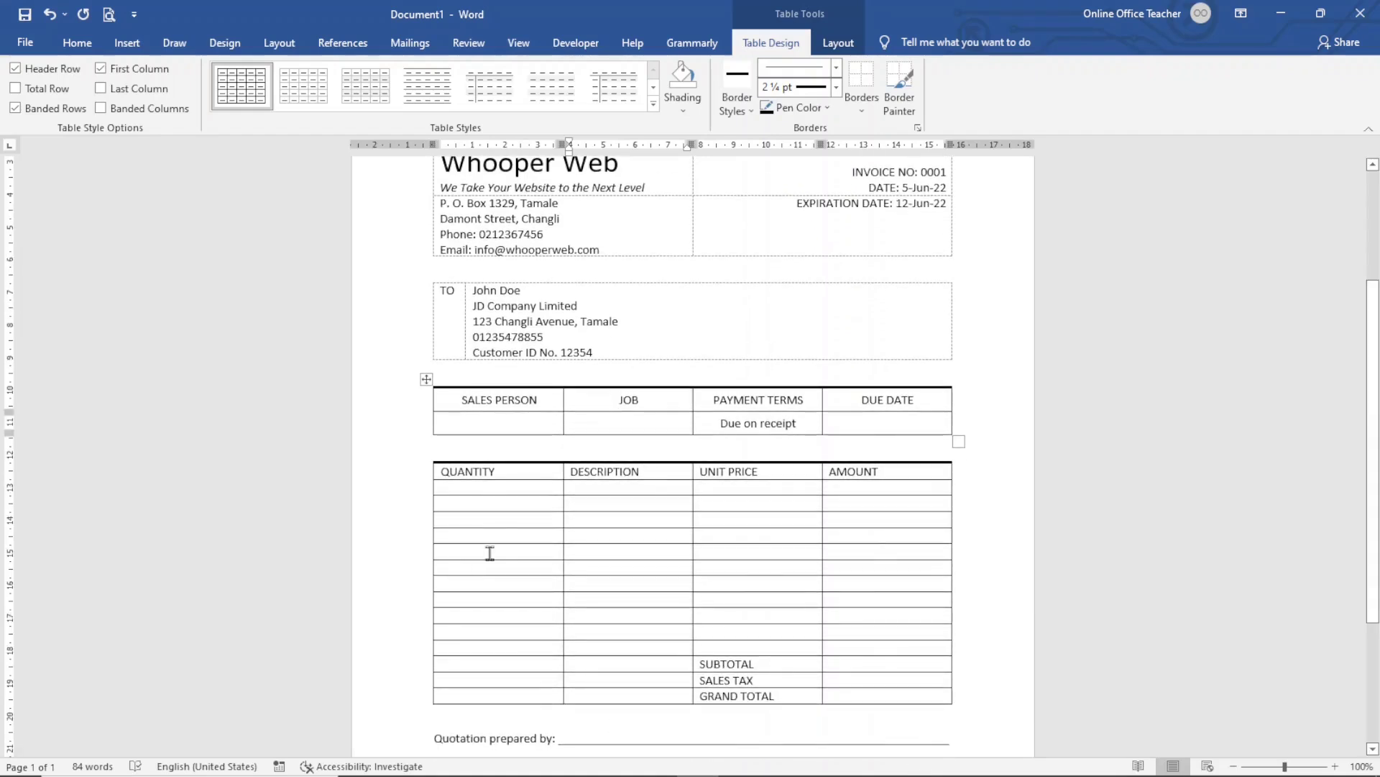
# Set every row of the QUANTITY table to 0.7 cm height
pyautogui.click(556, 492)
pyautogui.click(427, 454)
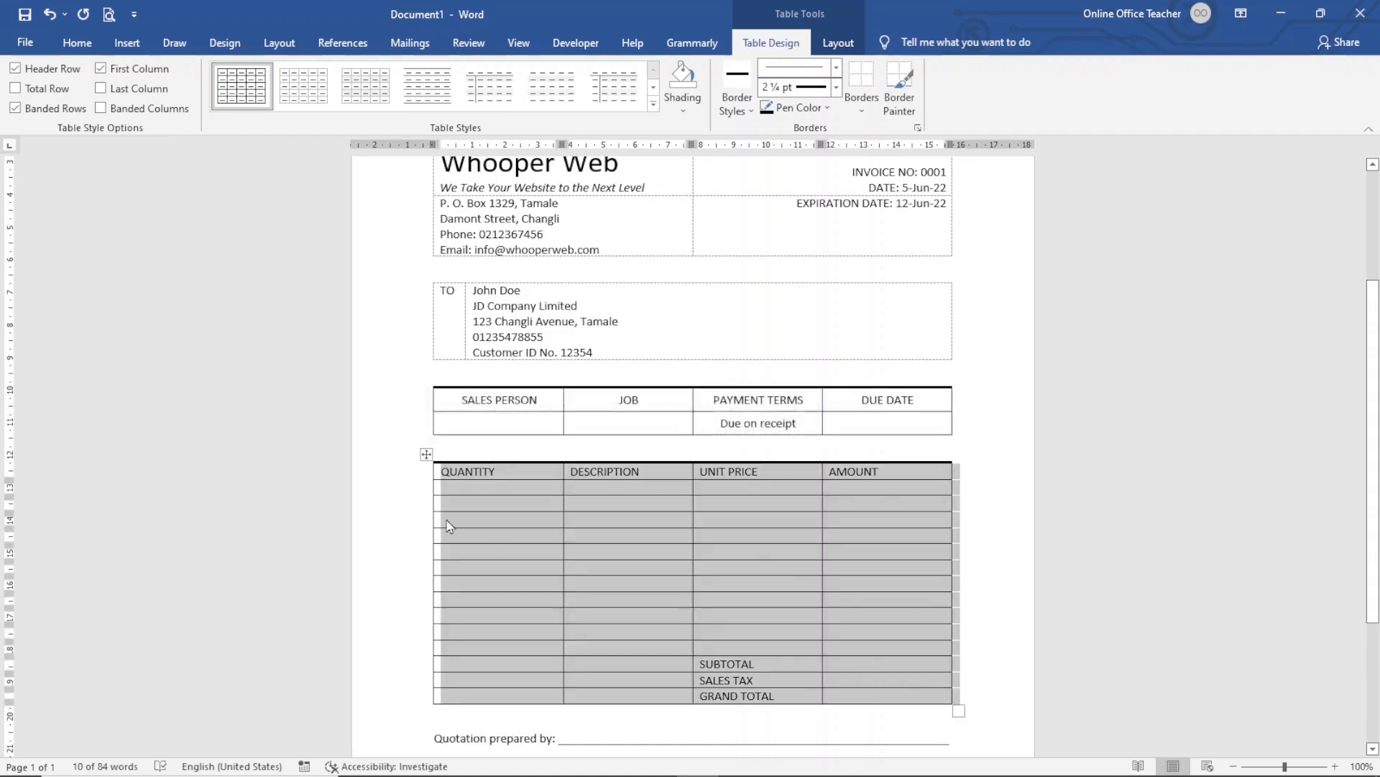
pyautogui.click(829, 44)
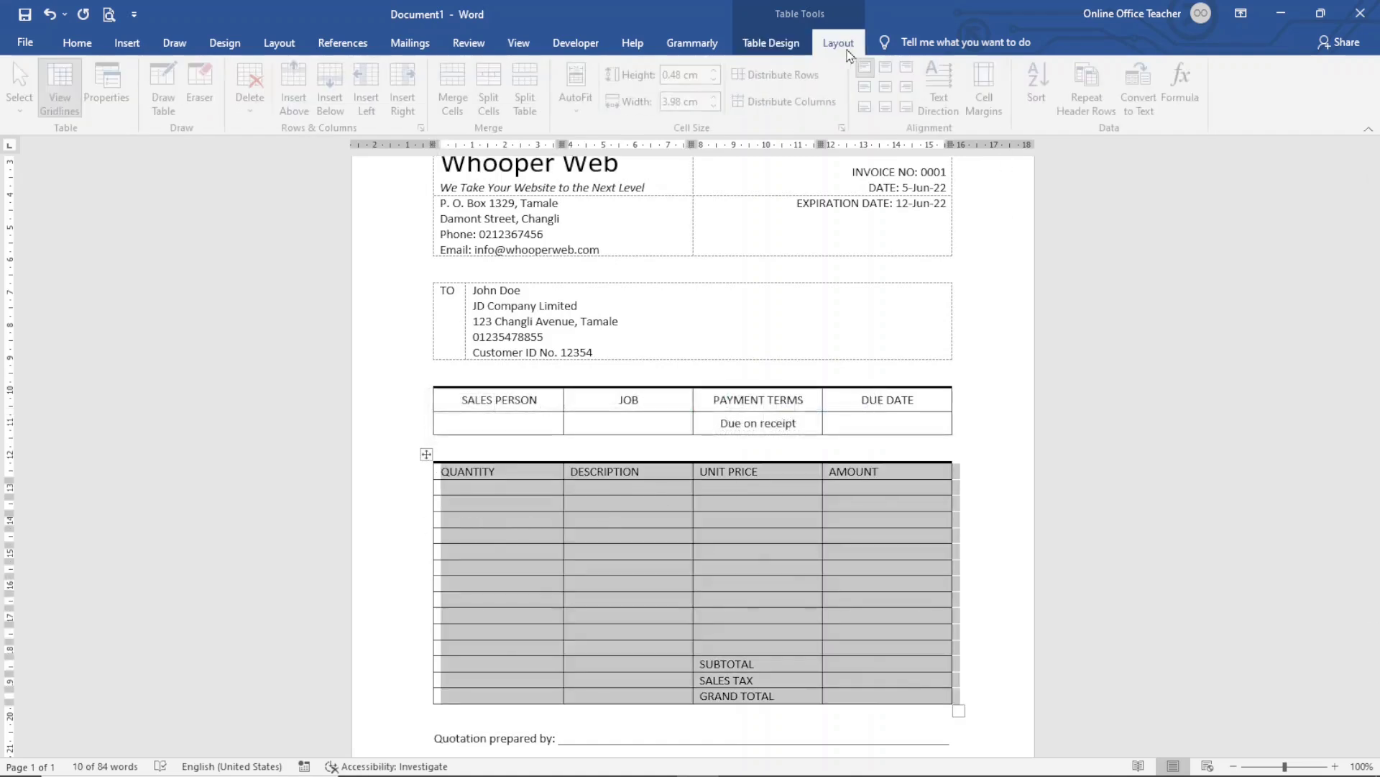
pyautogui.click(719, 71)
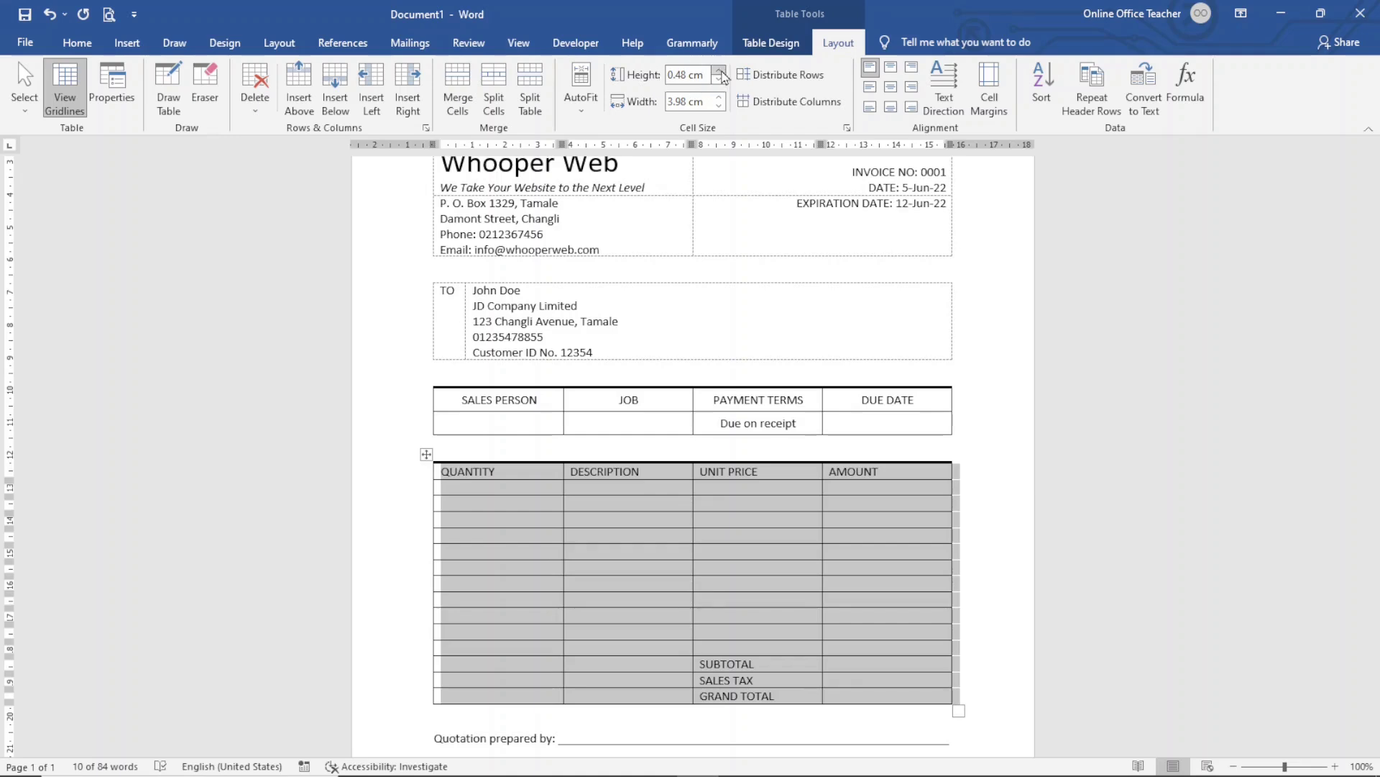
pyautogui.click(719, 71)
pyautogui.click(719, 71)
pyautogui.scroll(-2, 538, 393)
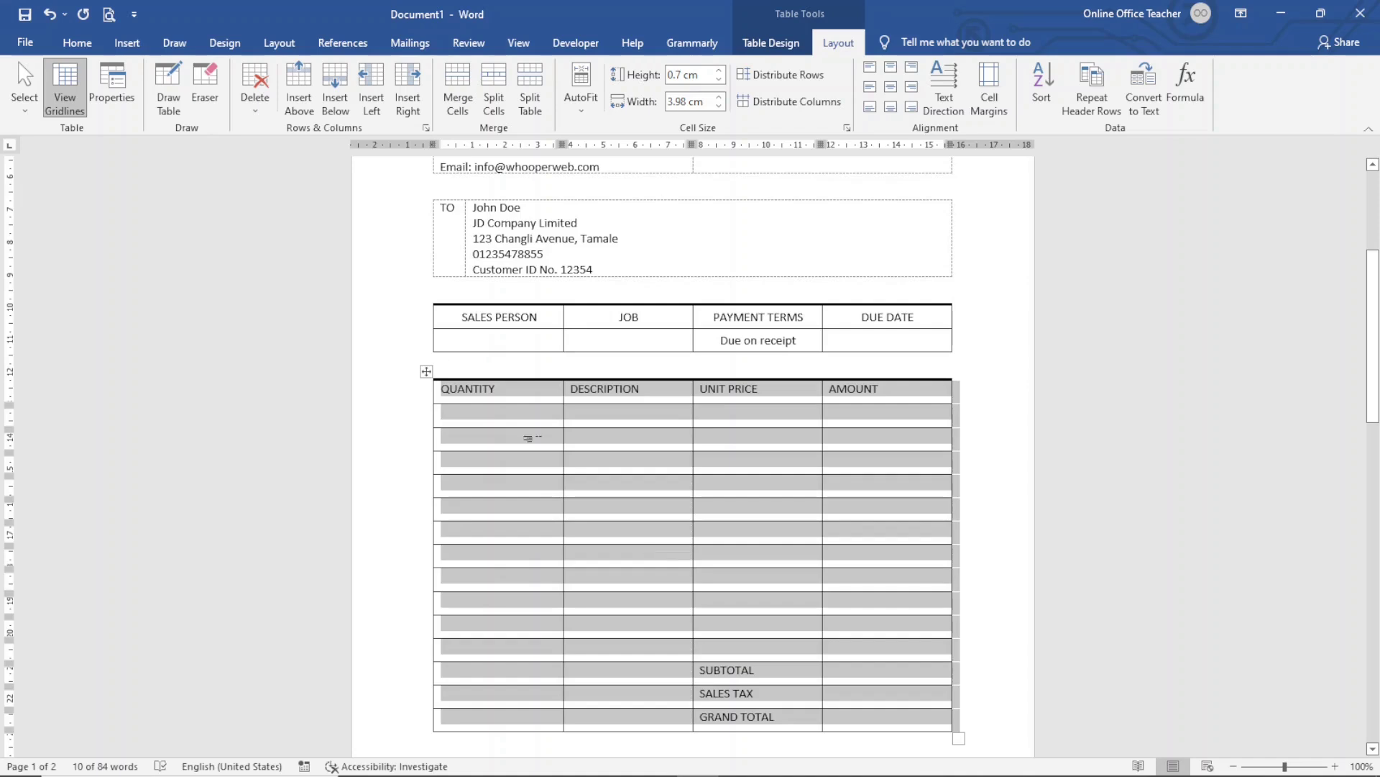
# Centre the QUANTITY, DESCRIPTION, UNIT PRICE and AMOUNT header labels in their cells
pyautogui.click(456, 388)
pyautogui.moveTo(451, 386); pyautogui.dragTo(890, 398)
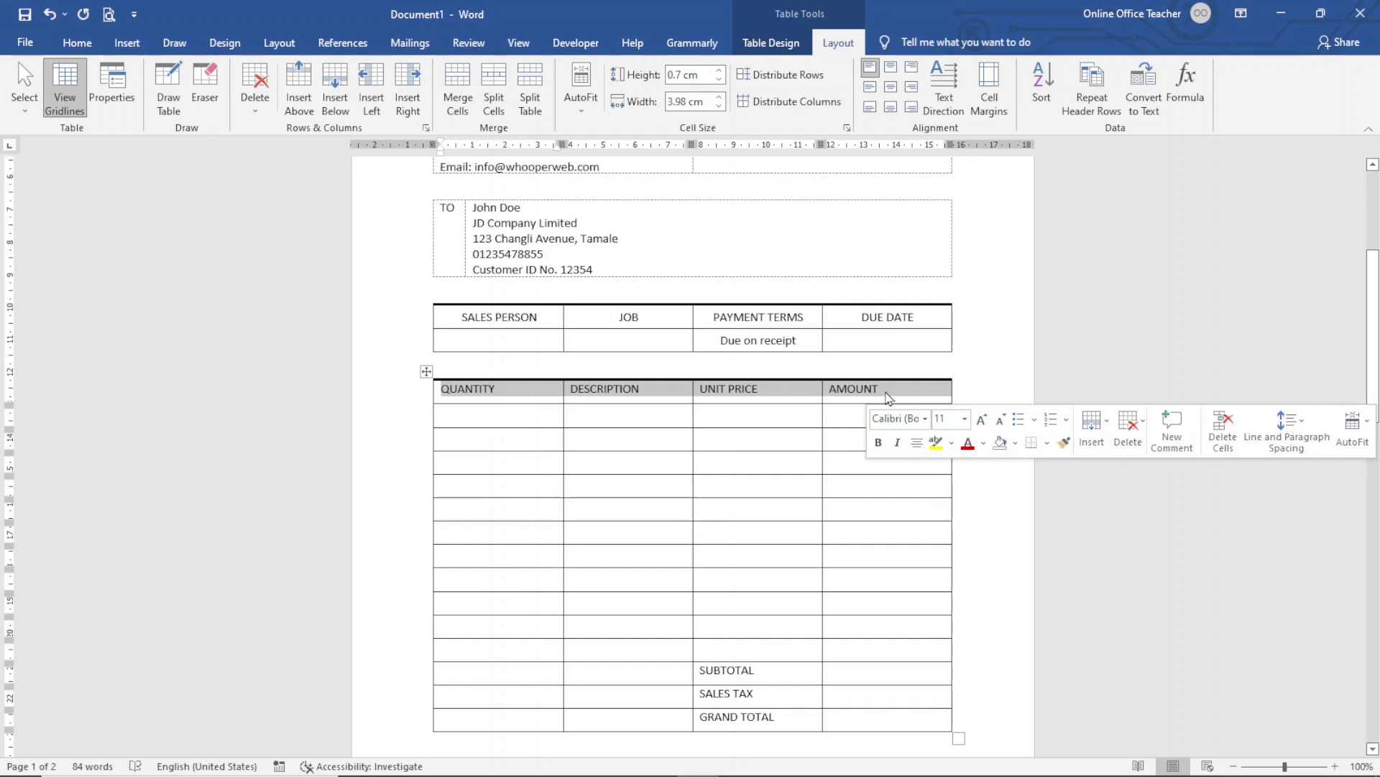
pyautogui.click(891, 88)
pyautogui.moveTo(467, 416); pyautogui.dragTo(481, 717)
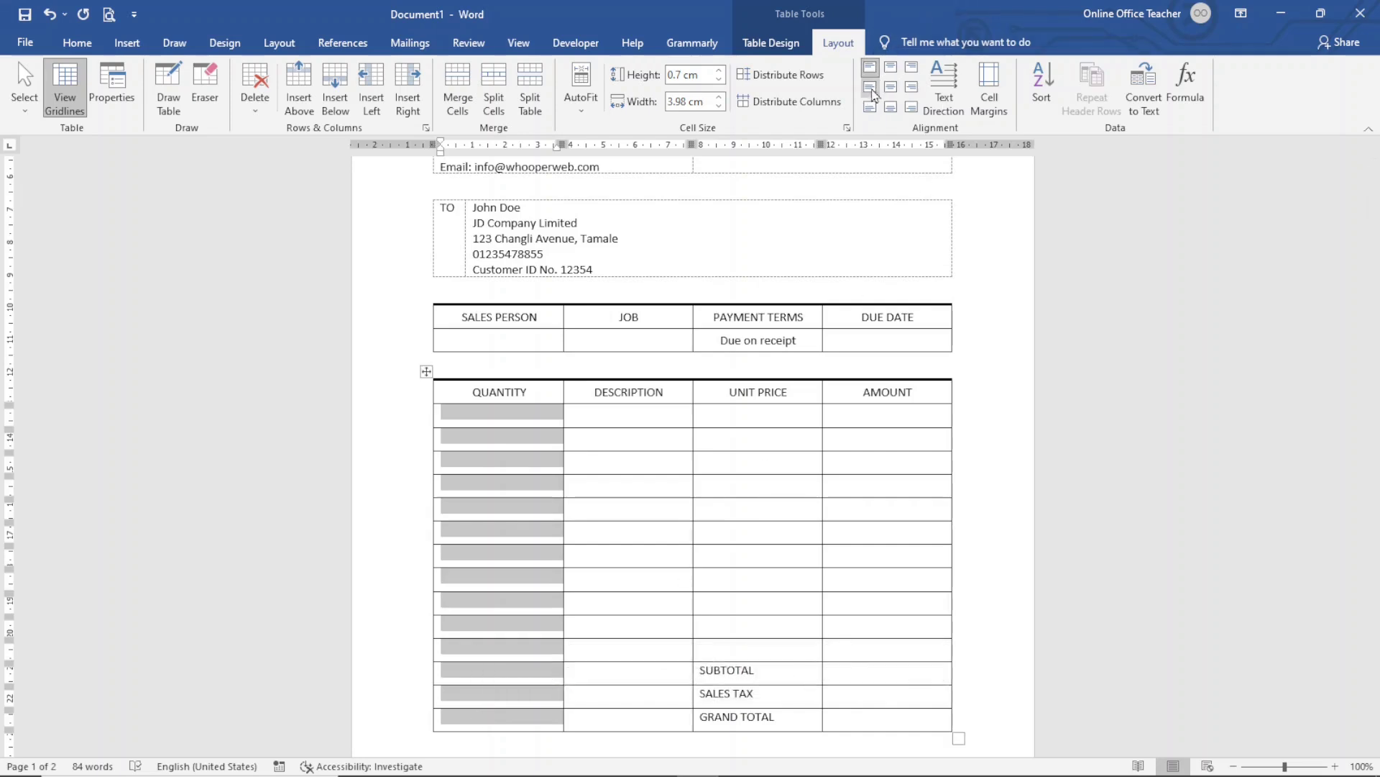
# Align QUANTITY and DESCRIPTION cells center-left, UNIT PRICE and AMOUNT cells center-right
pyautogui.click(870, 87)
pyautogui.moveTo(596, 416); pyautogui.dragTo(596, 726)
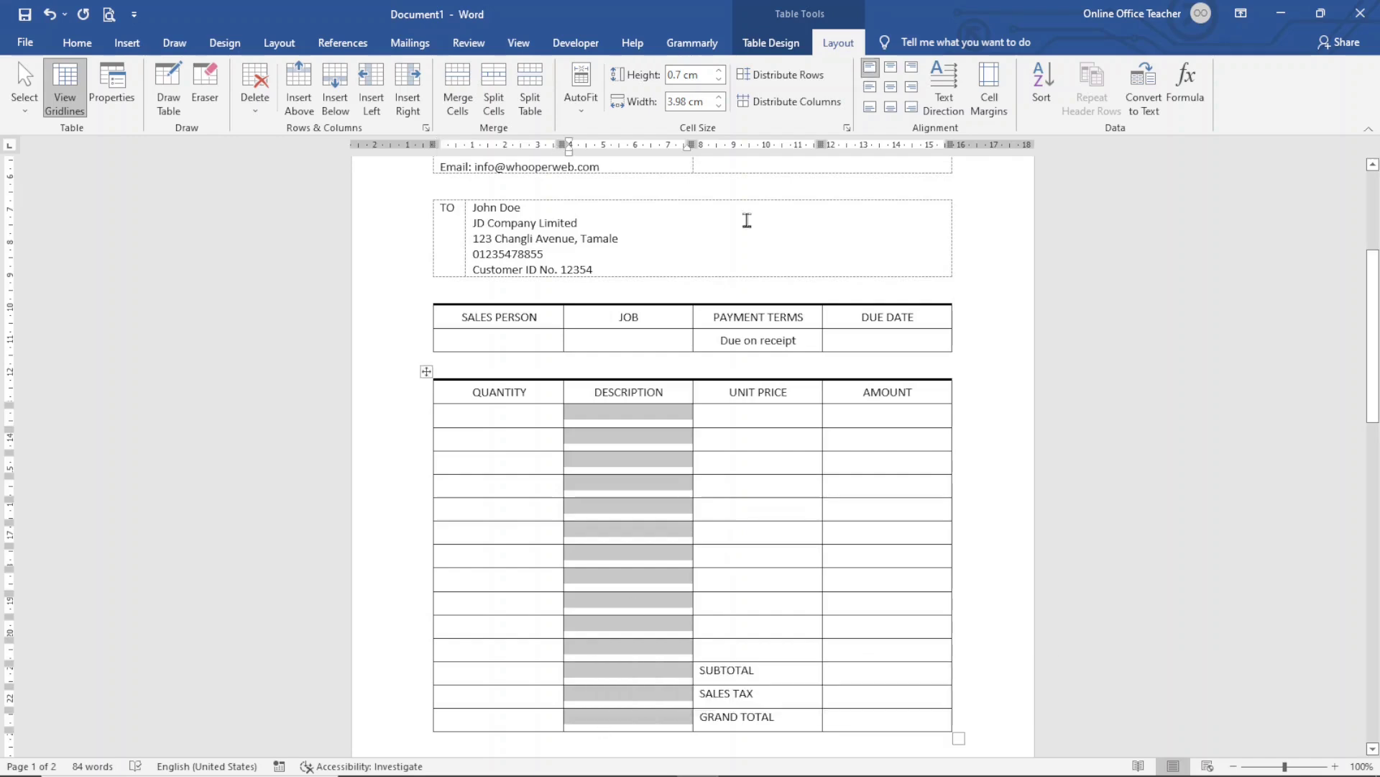
pyautogui.click(871, 88)
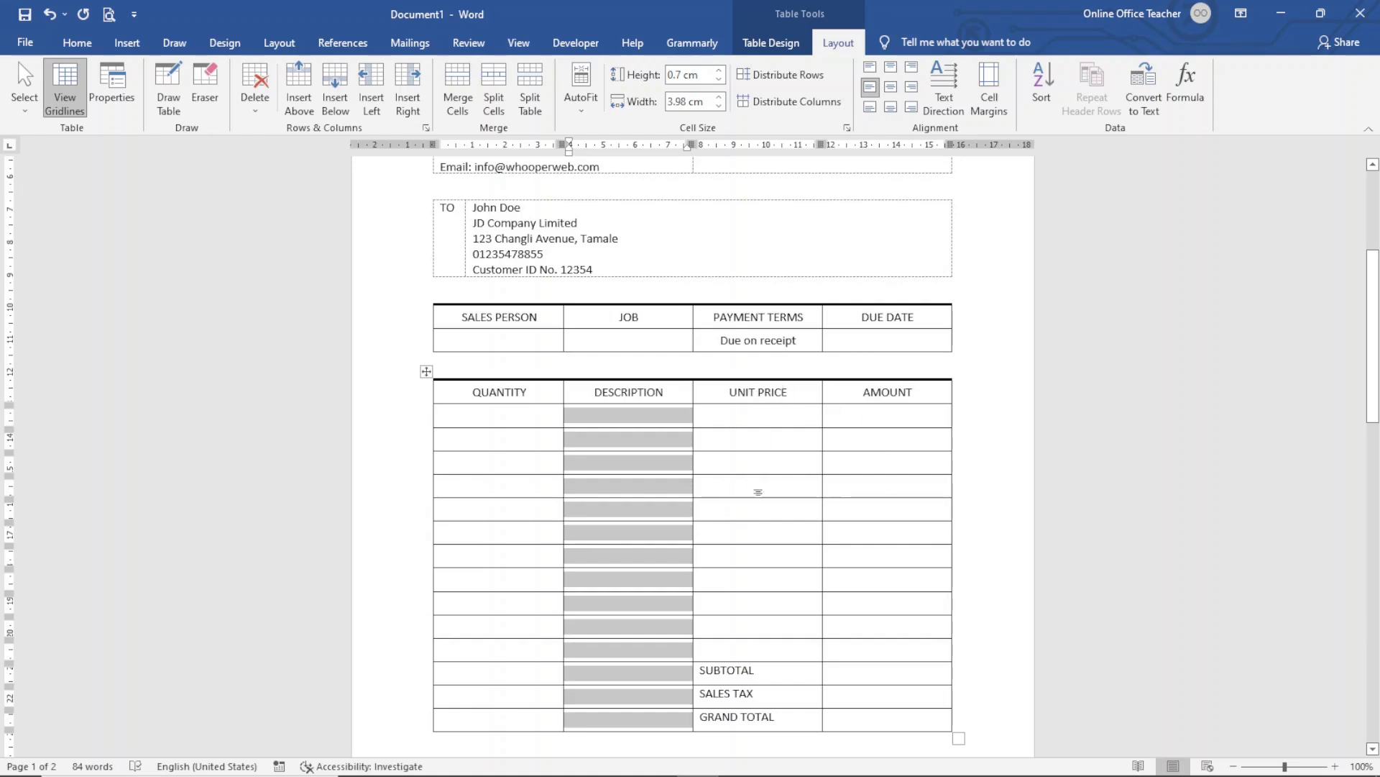
pyautogui.moveTo(770, 415); pyautogui.dragTo(903, 725)
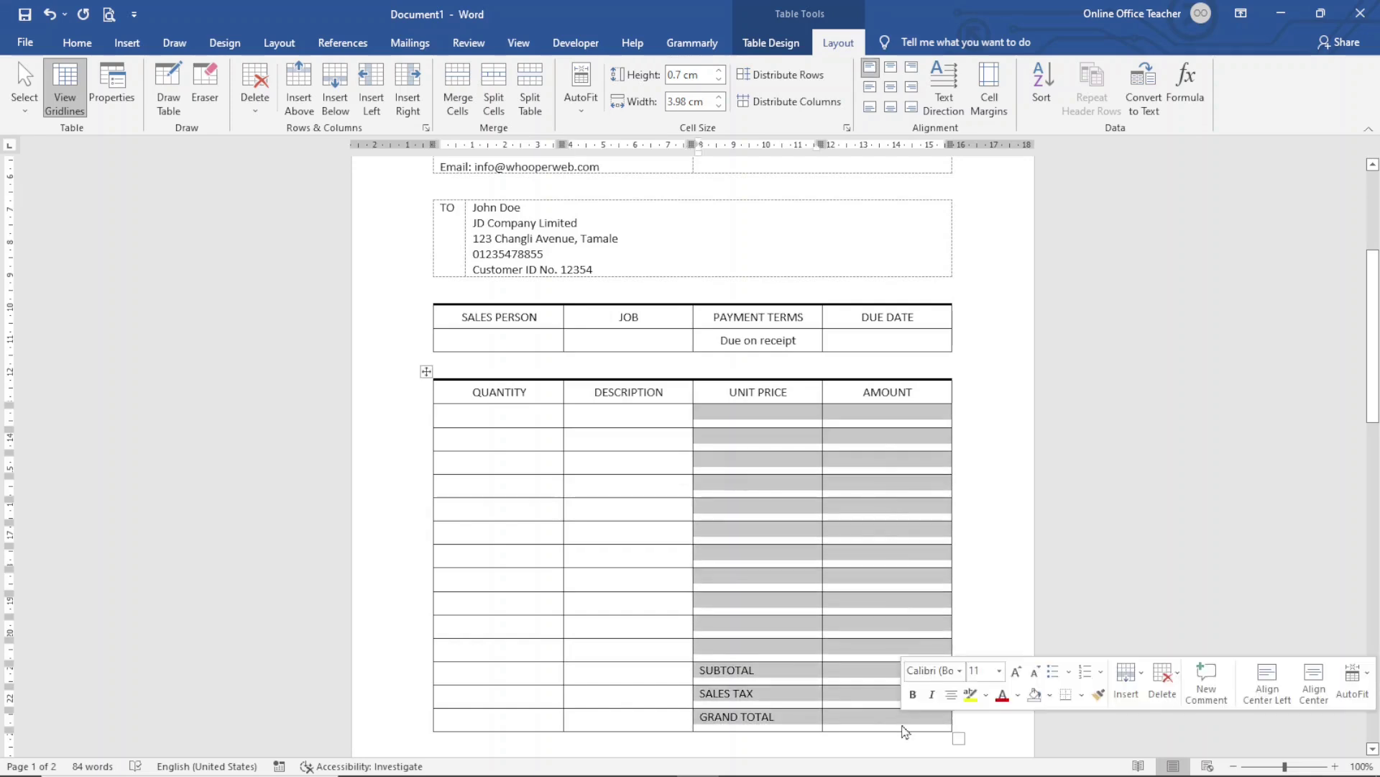
pyautogui.click(911, 88)
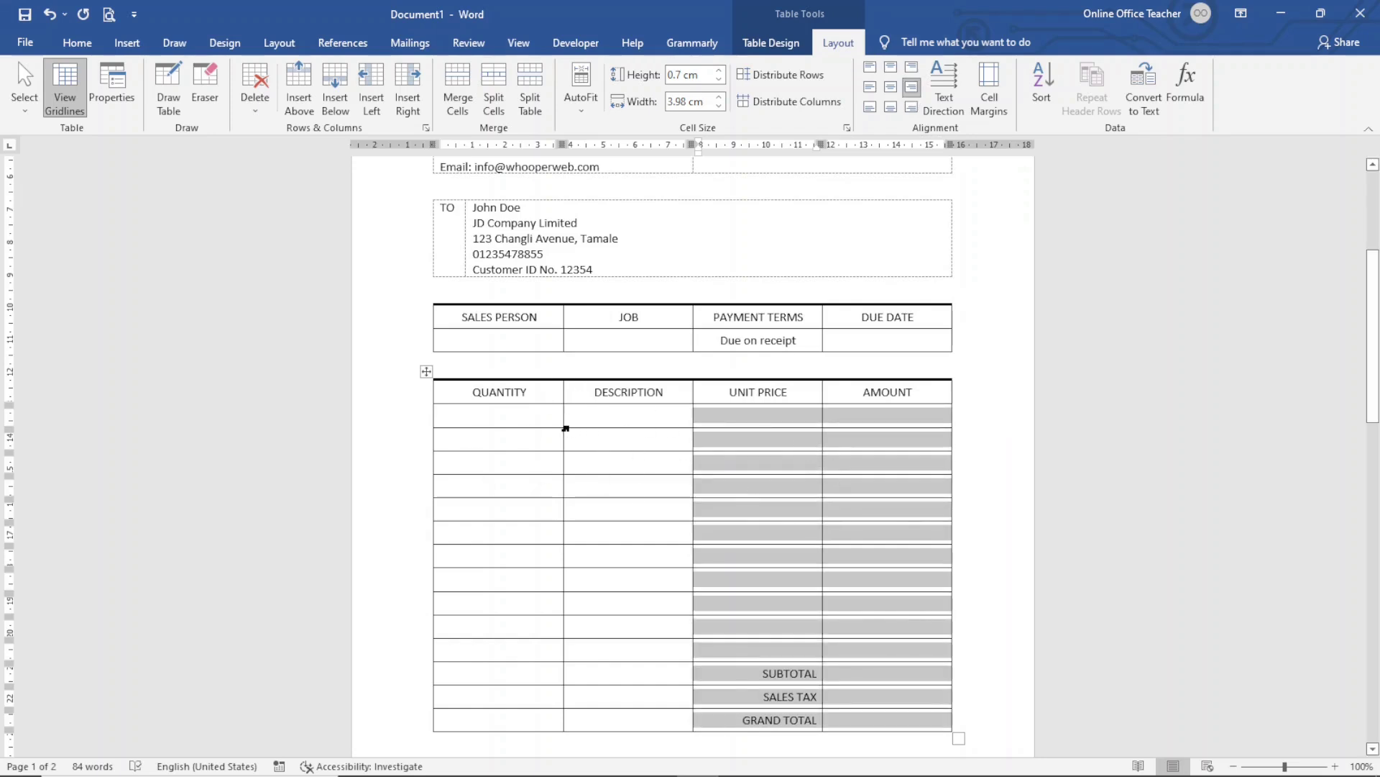
# Widen DESCRIPTION, narrow QUANTITY, UNIT PRICE and AMOUNT, and select the empty cells beside the total labels
pyautogui.moveTo(565, 434); pyautogui.dragTo(515, 440)
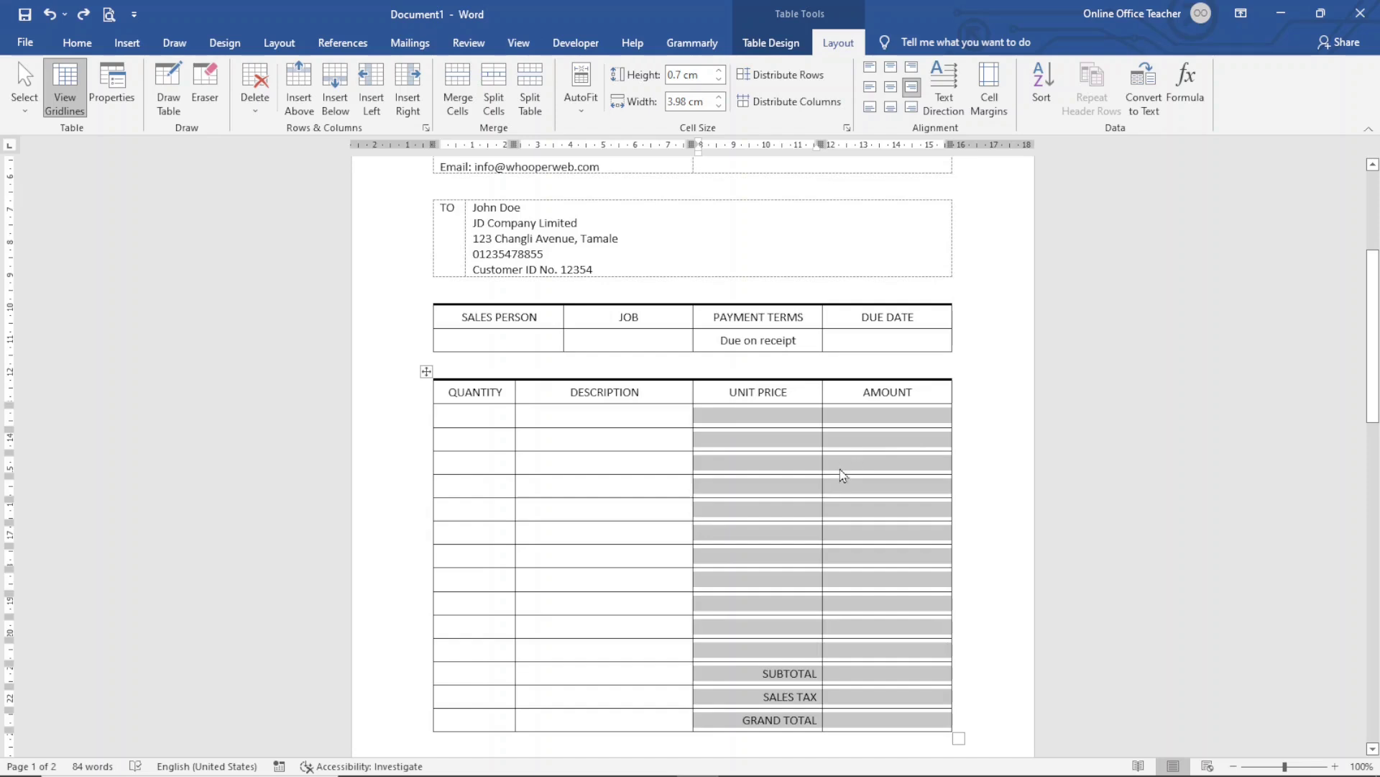
pyautogui.click(822, 466)
pyautogui.moveTo(821, 463); pyautogui.dragTo(849, 466)
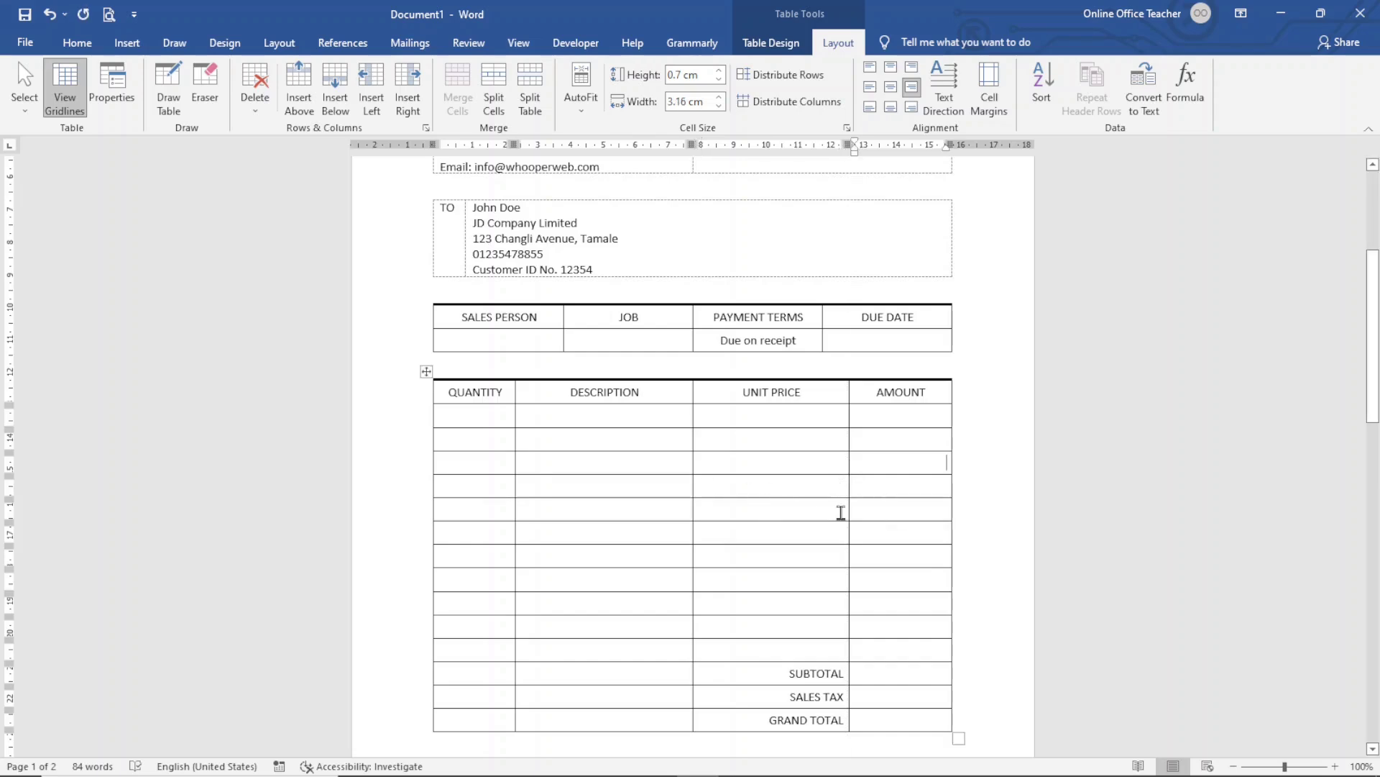
pyautogui.moveTo(694, 489); pyautogui.dragTo(752, 494)
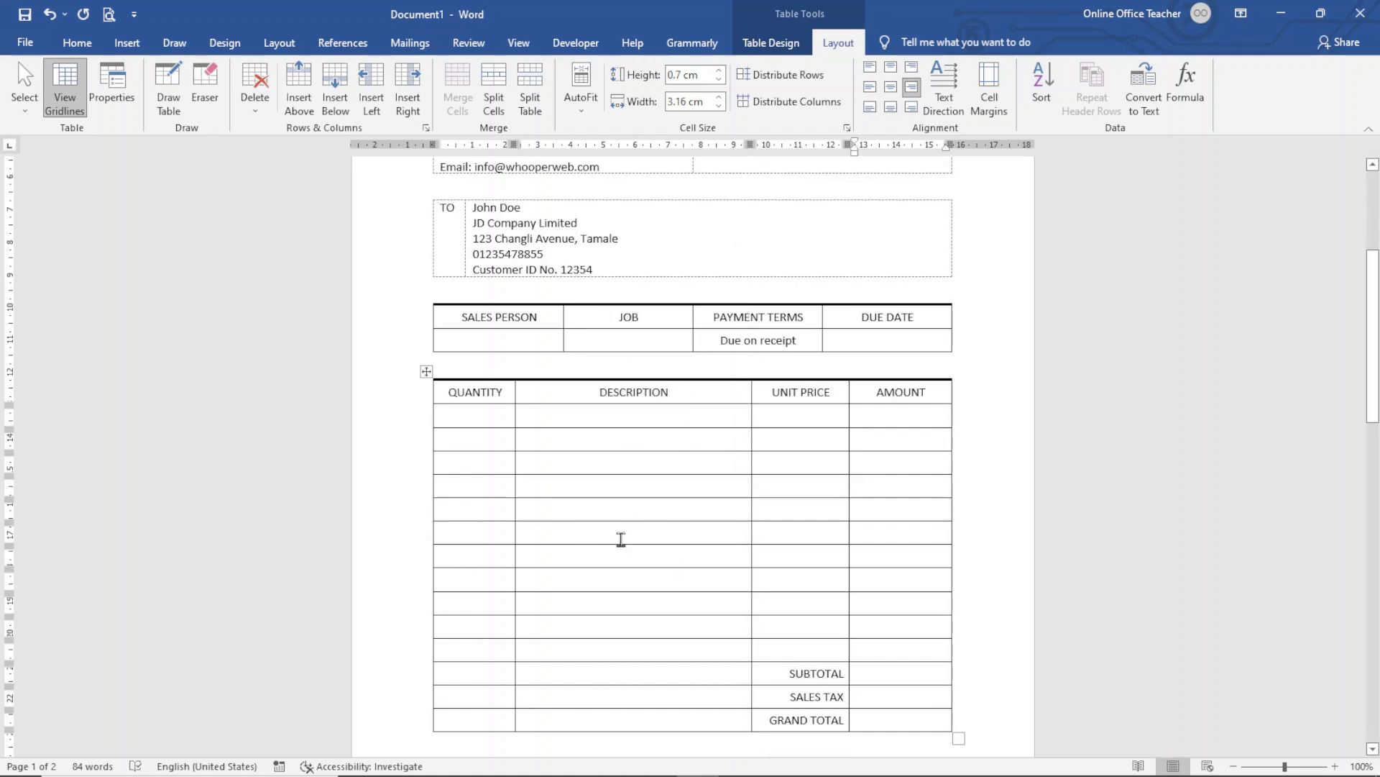
pyautogui.scroll(-3, 619, 539)
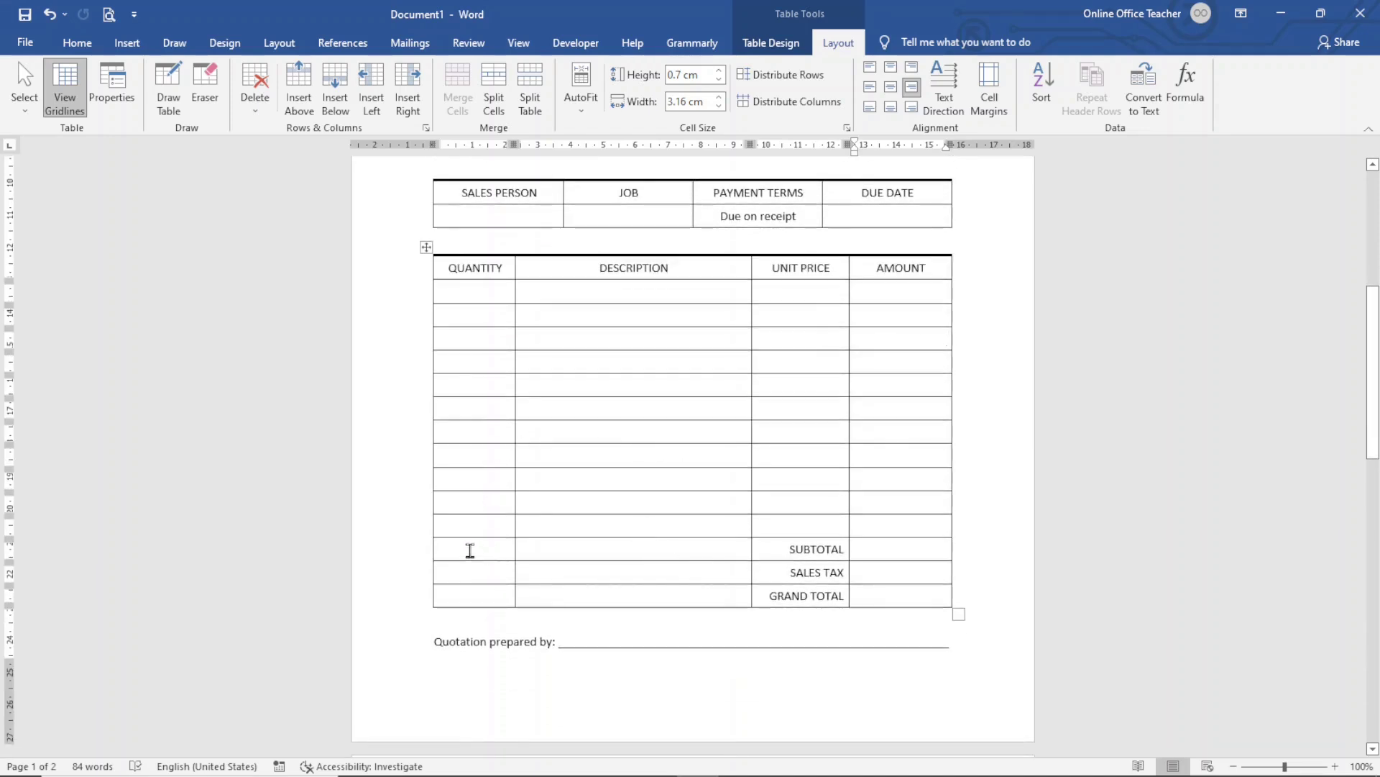
pyautogui.moveTo(470, 551); pyautogui.dragTo(632, 578)
pyautogui.moveTo(734, 586); pyautogui.dragTo(781, 594)
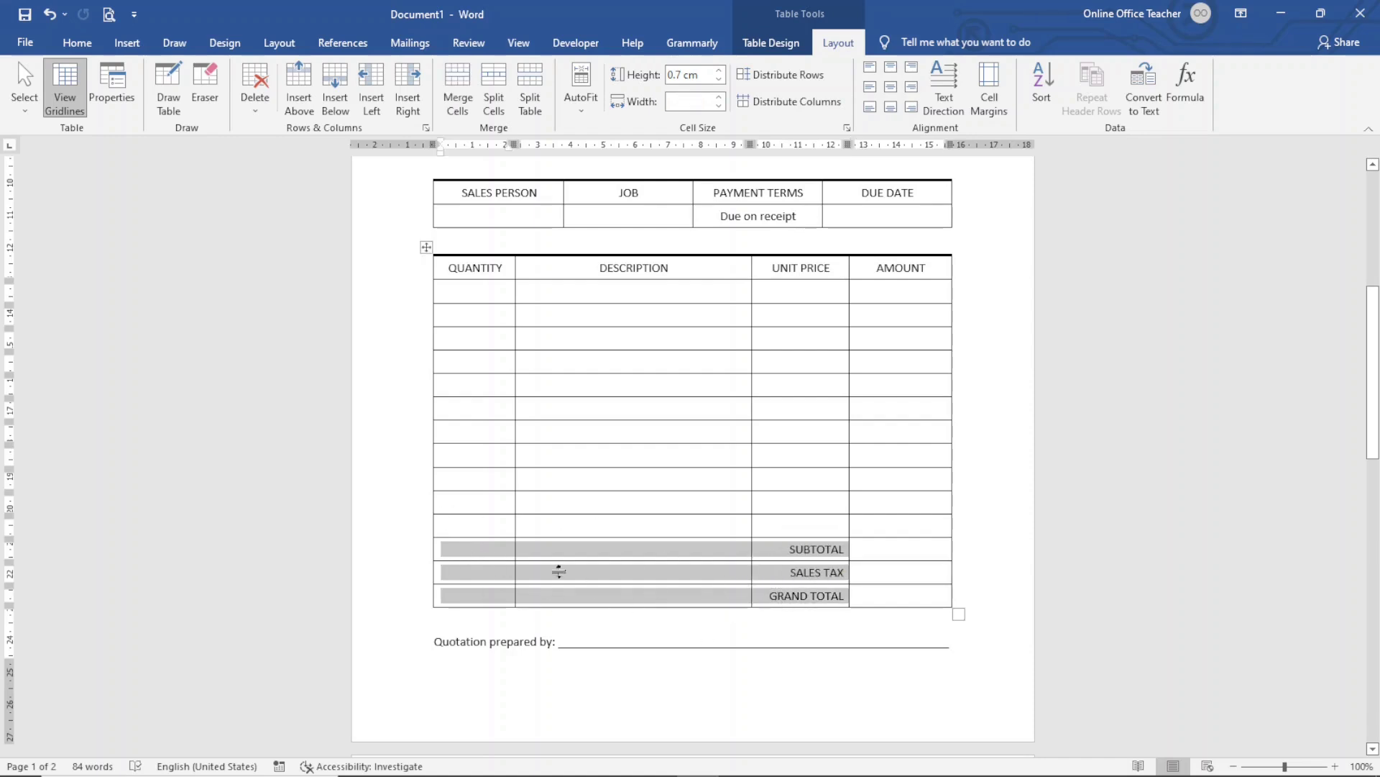
# Remove the borders from the empty cells to the left of the total labels
pyautogui.click(779, 50)
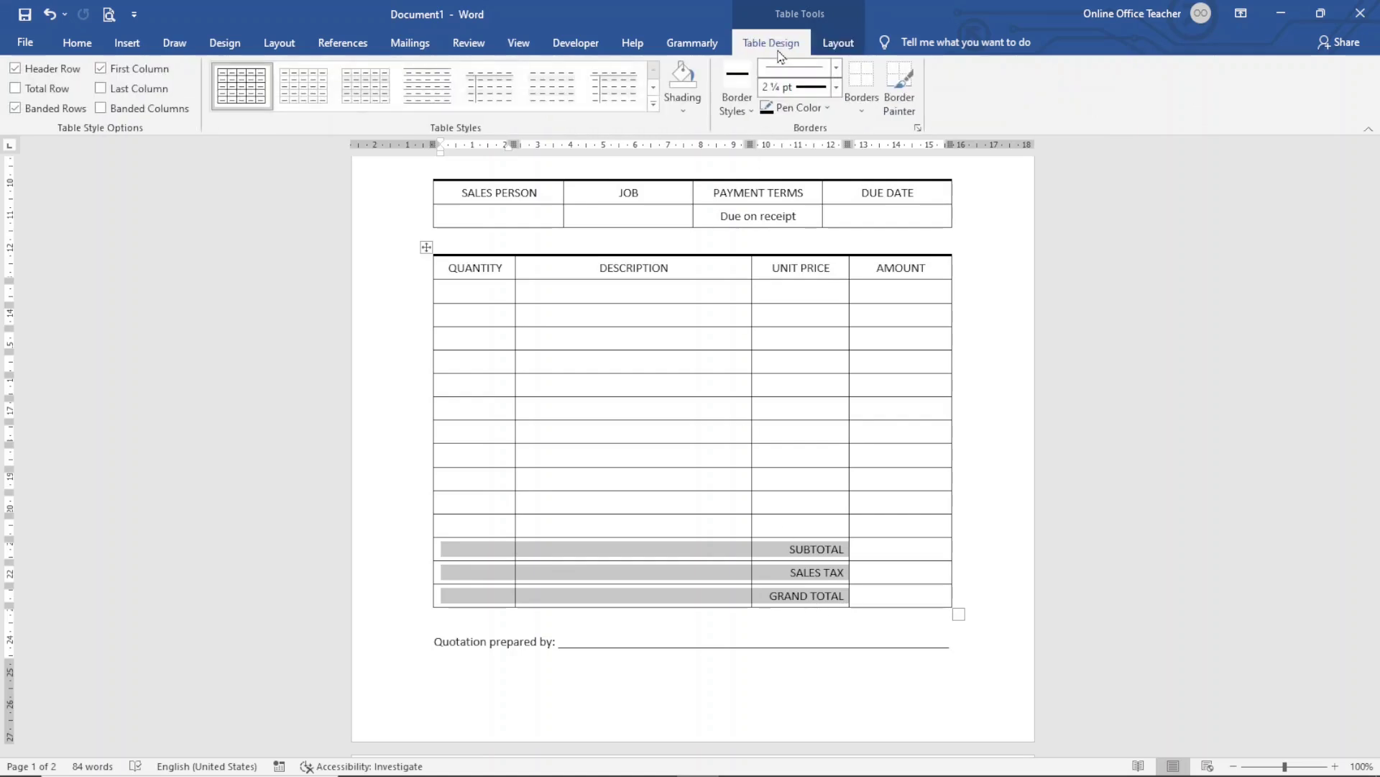
pyautogui.click(861, 108)
pyautogui.click(883, 214)
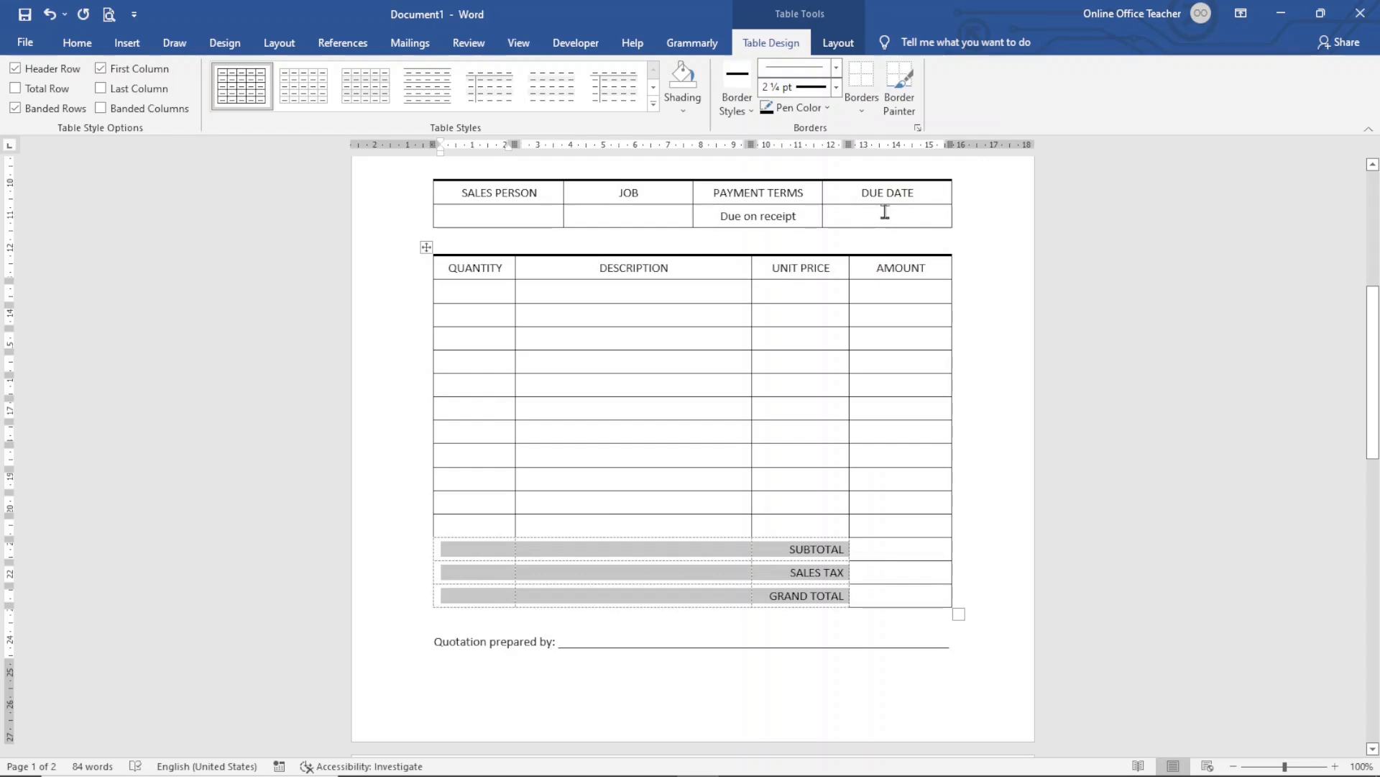
pyautogui.click(537, 523)
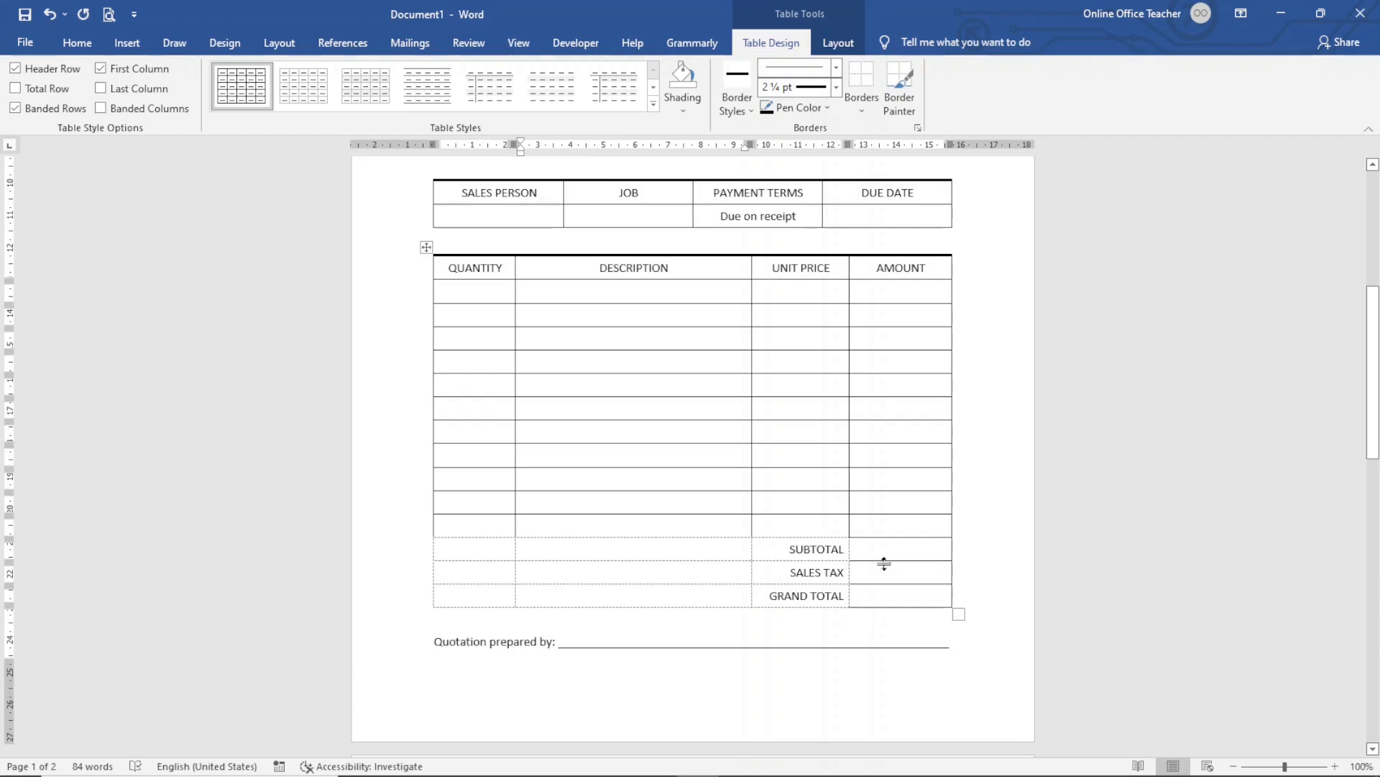
# Give the SUBTOTAL to GRAND TOTAL amount cells a thin ½ pt left border
pyautogui.moveTo(882, 550); pyautogui.dragTo(884, 607)
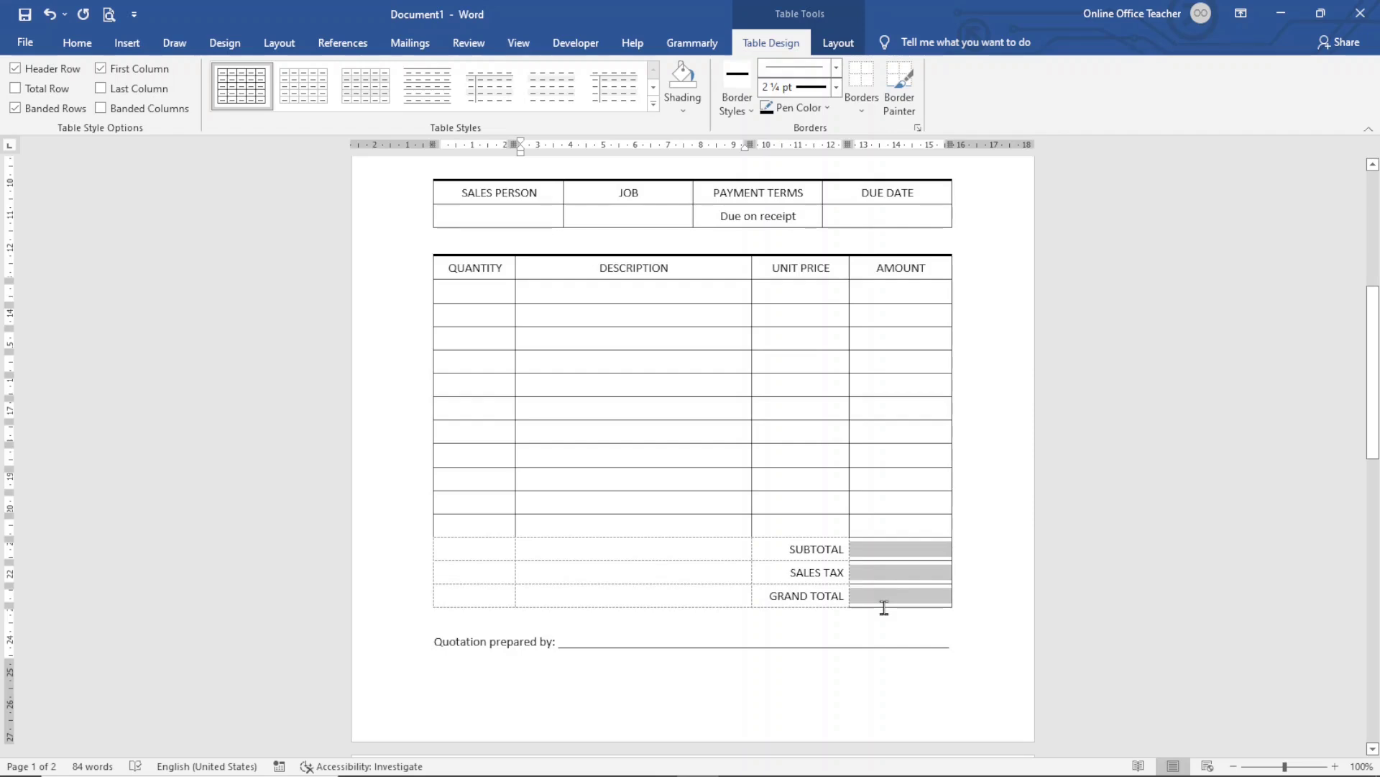
pyautogui.click(866, 110)
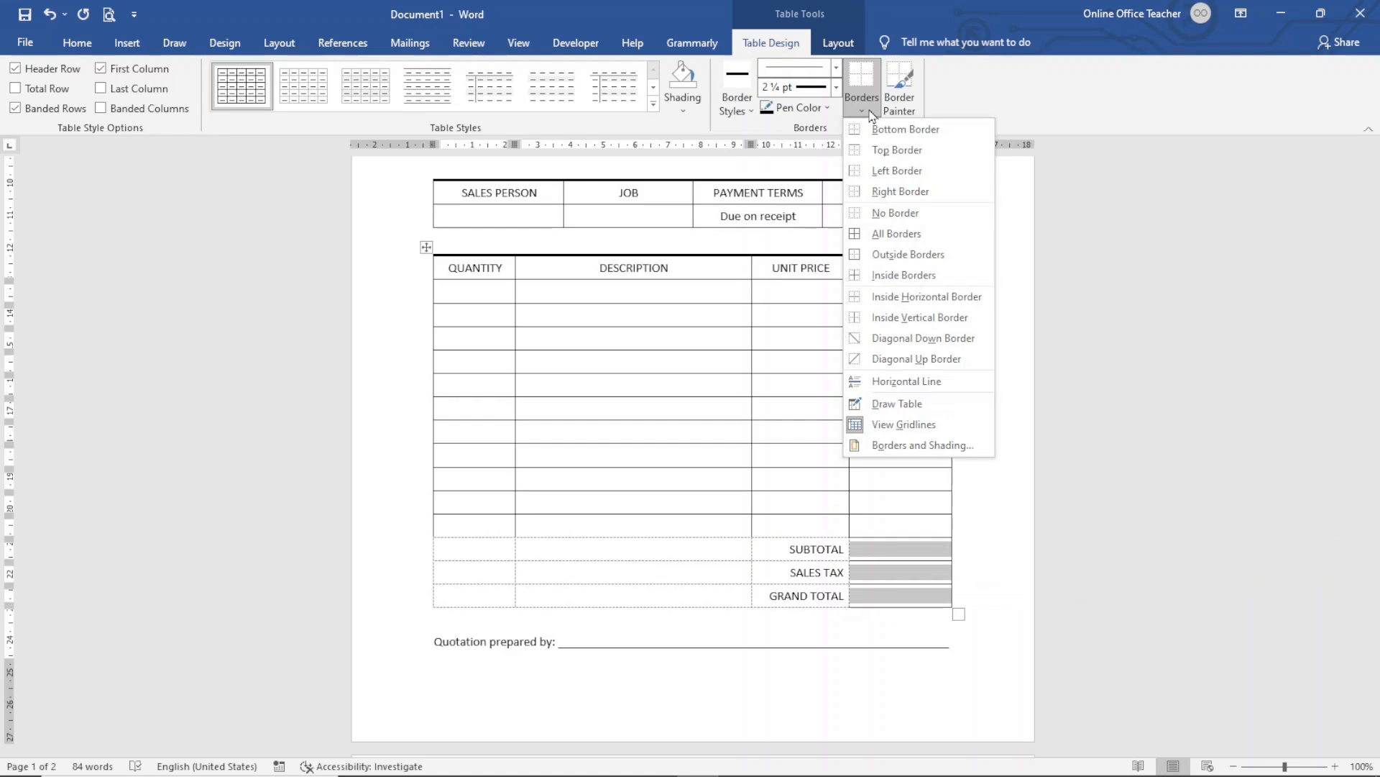
pyautogui.click(891, 171)
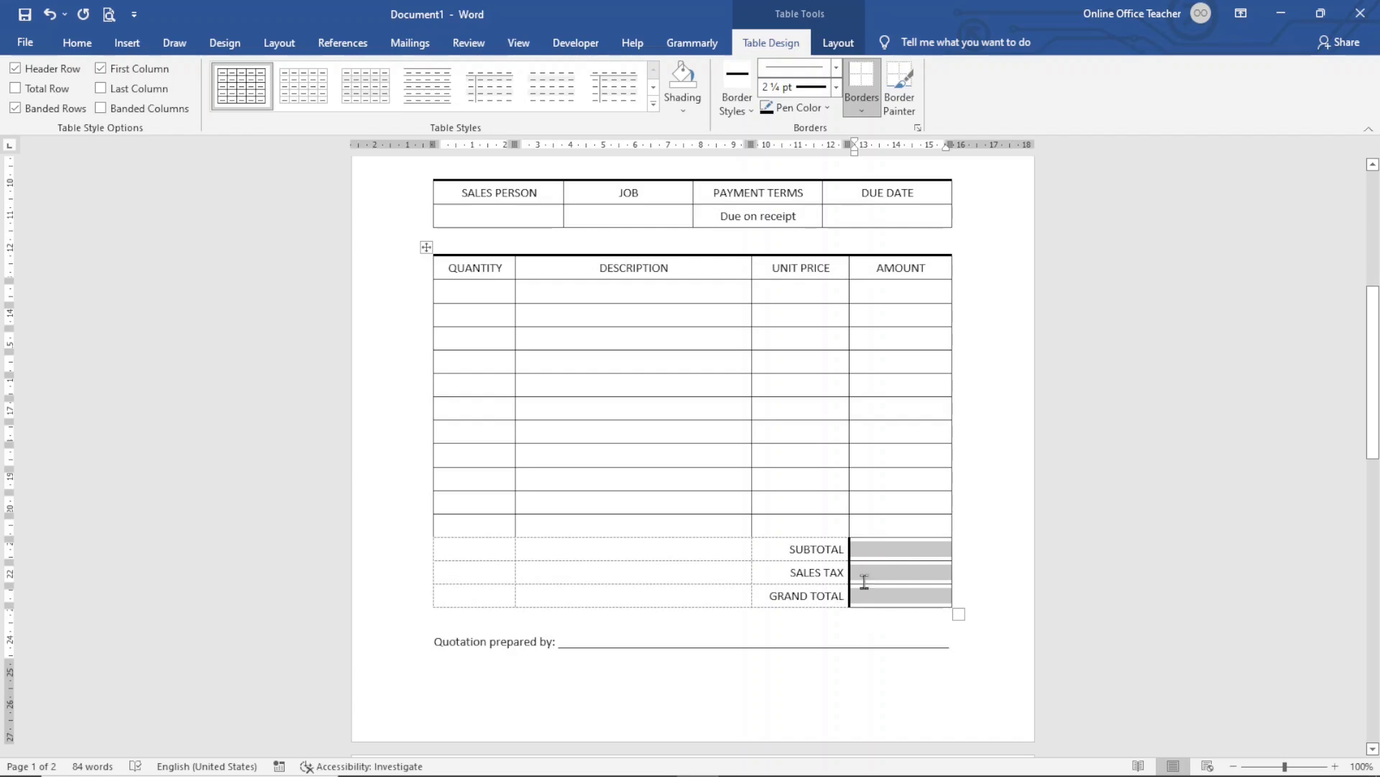
pyautogui.click(837, 87)
pyautogui.click(805, 133)
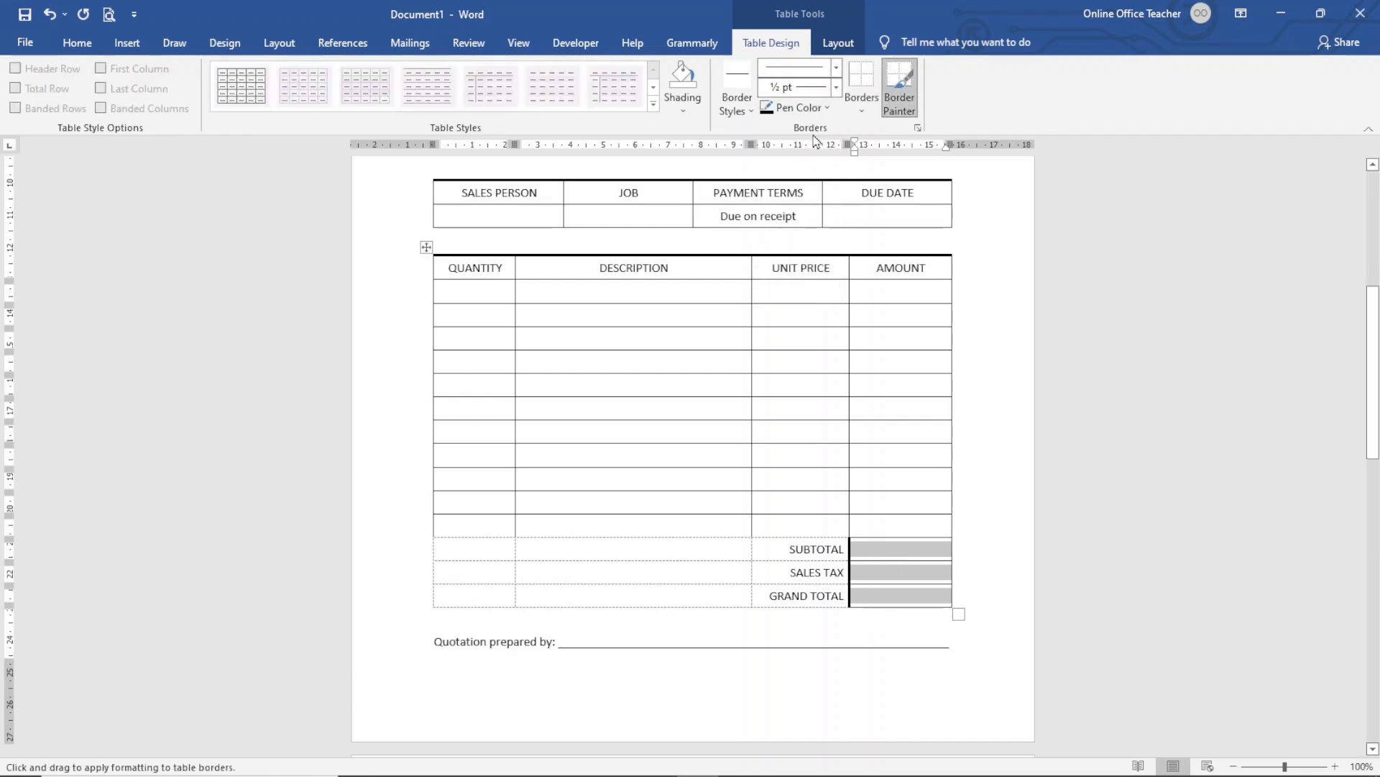
pyautogui.click(867, 114)
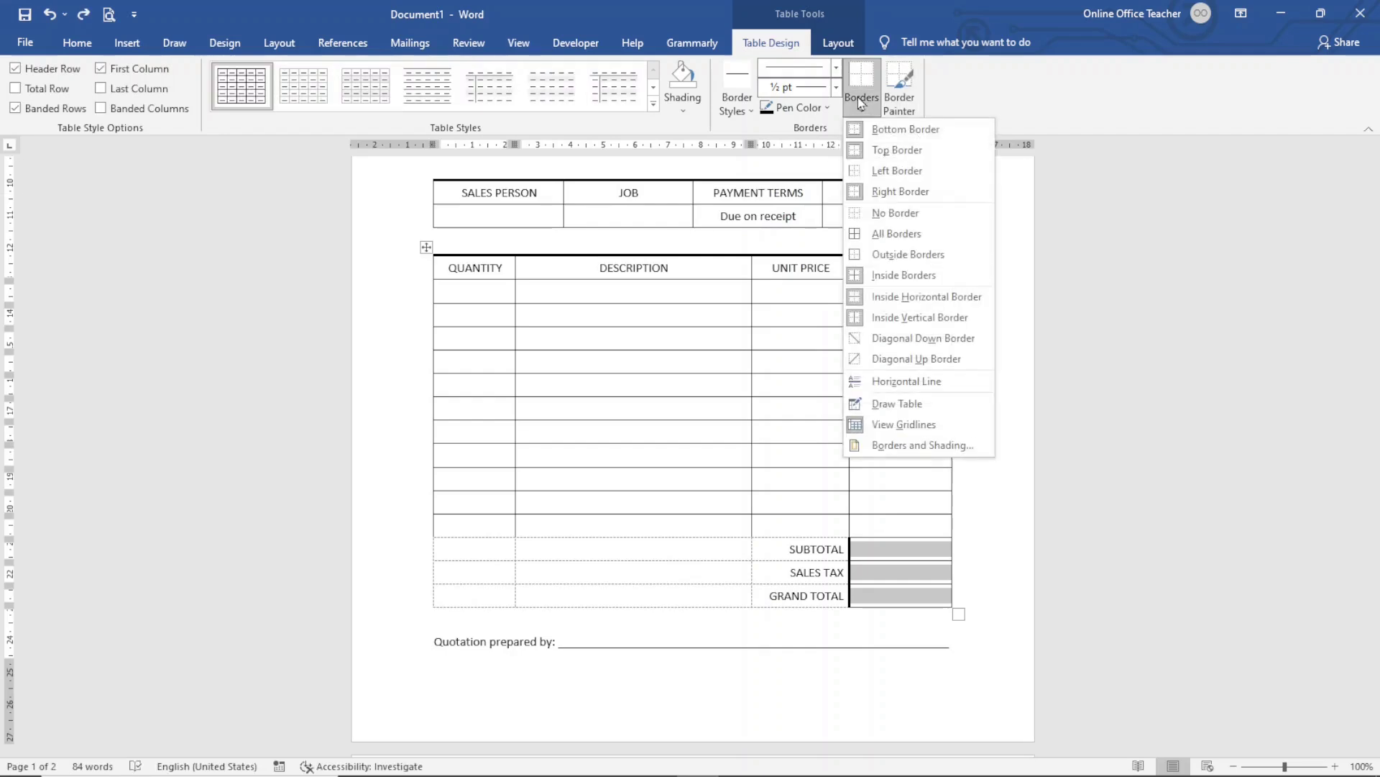
pyautogui.click(897, 174)
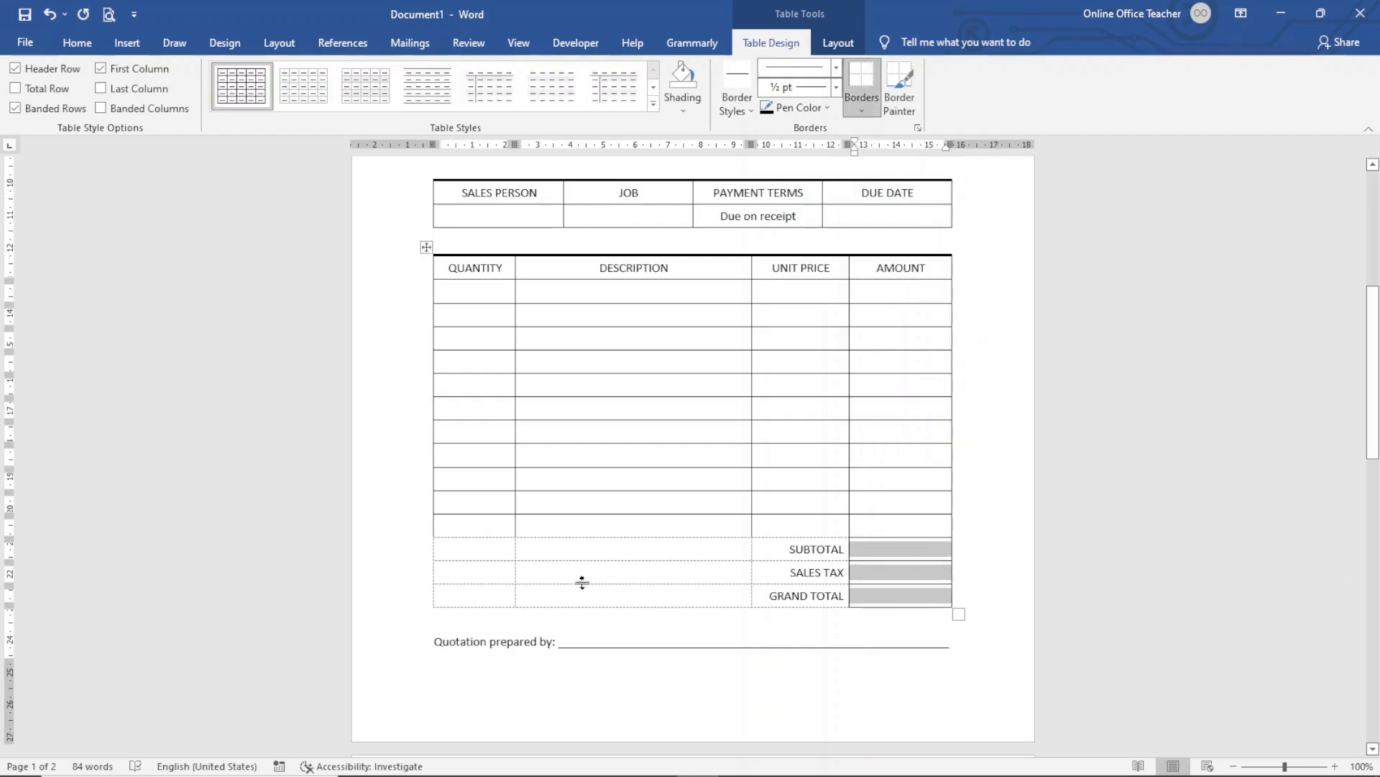
# Add a bottom border under the last item row's QUANTITY, DESCRIPTION and UNIT PRICE cells
pyautogui.click(482, 523)
pyautogui.moveTo(483, 522); pyautogui.dragTo(789, 536)
pyautogui.click(859, 111)
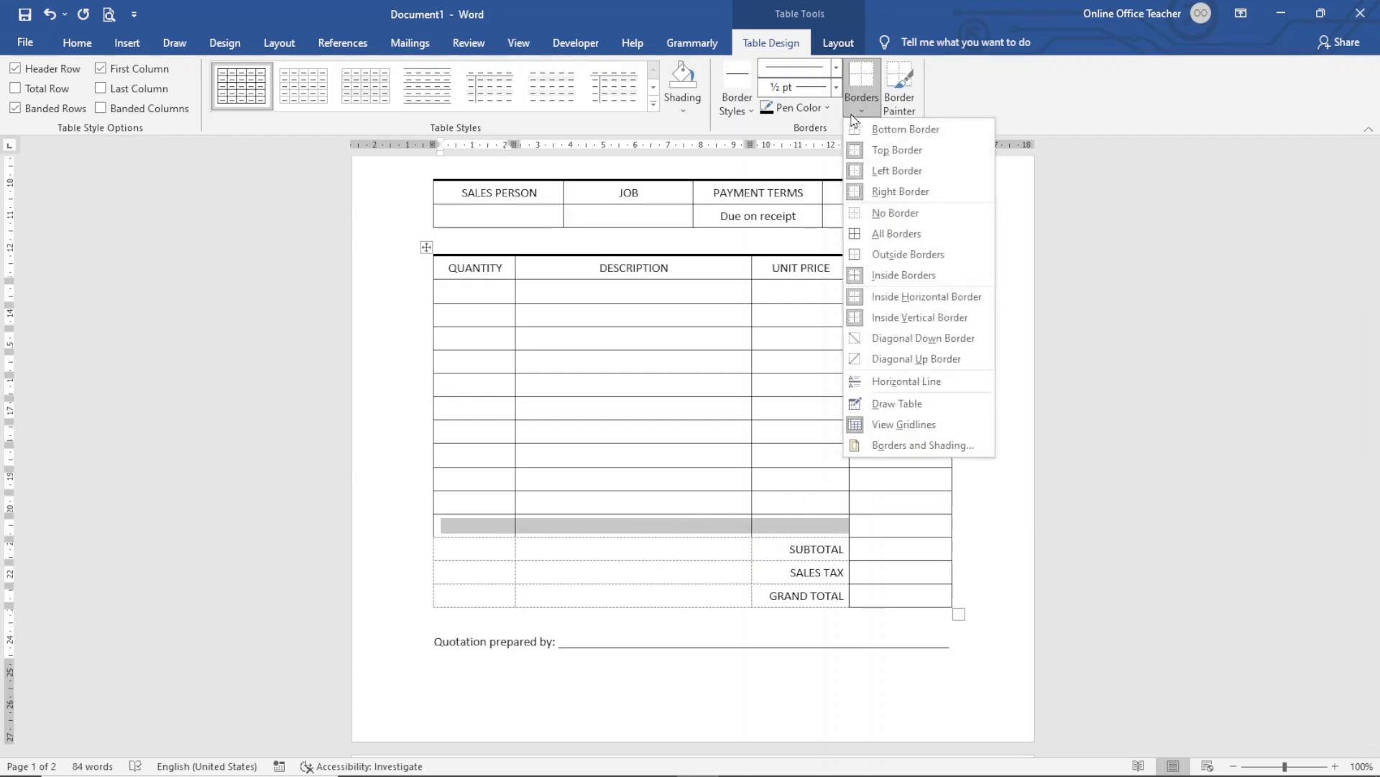
pyautogui.click(899, 131)
pyautogui.click(568, 591)
pyautogui.scroll(3, 625, 596)
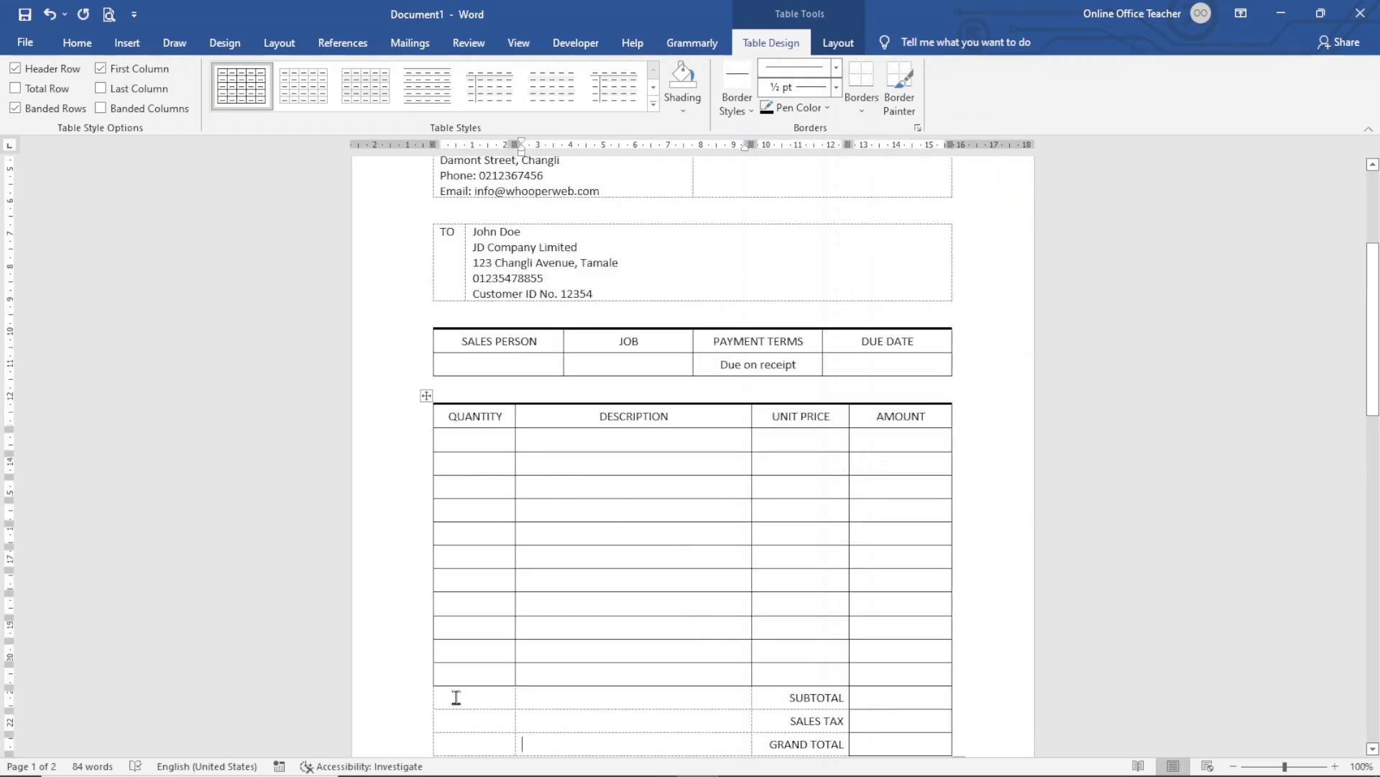
# Bold the QUANTITY–AMOUNT headings and the SALES PERSON–DUE DATE headings
pyautogui.moveTo(469, 416); pyautogui.dragTo(915, 413)
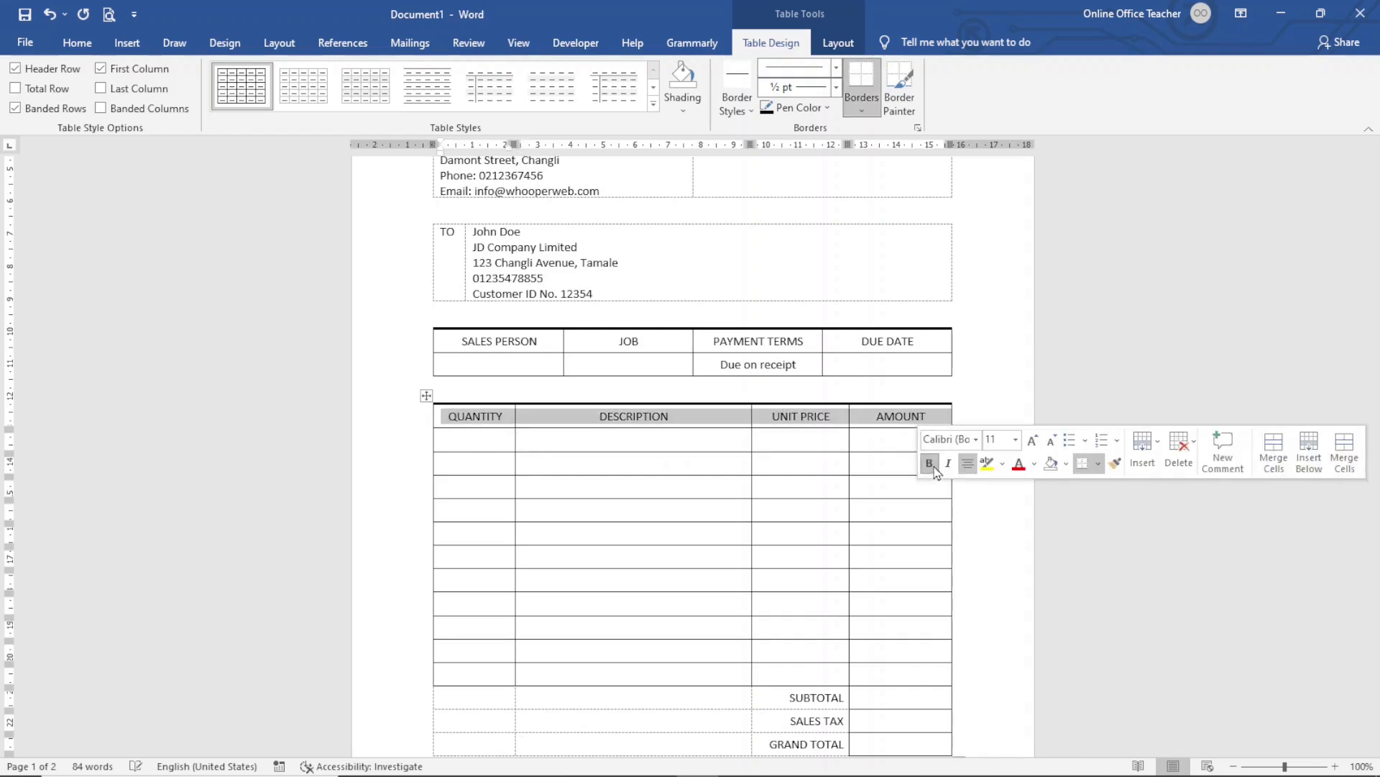
pyautogui.click(929, 462)
pyautogui.moveTo(466, 340); pyautogui.dragTo(878, 351)
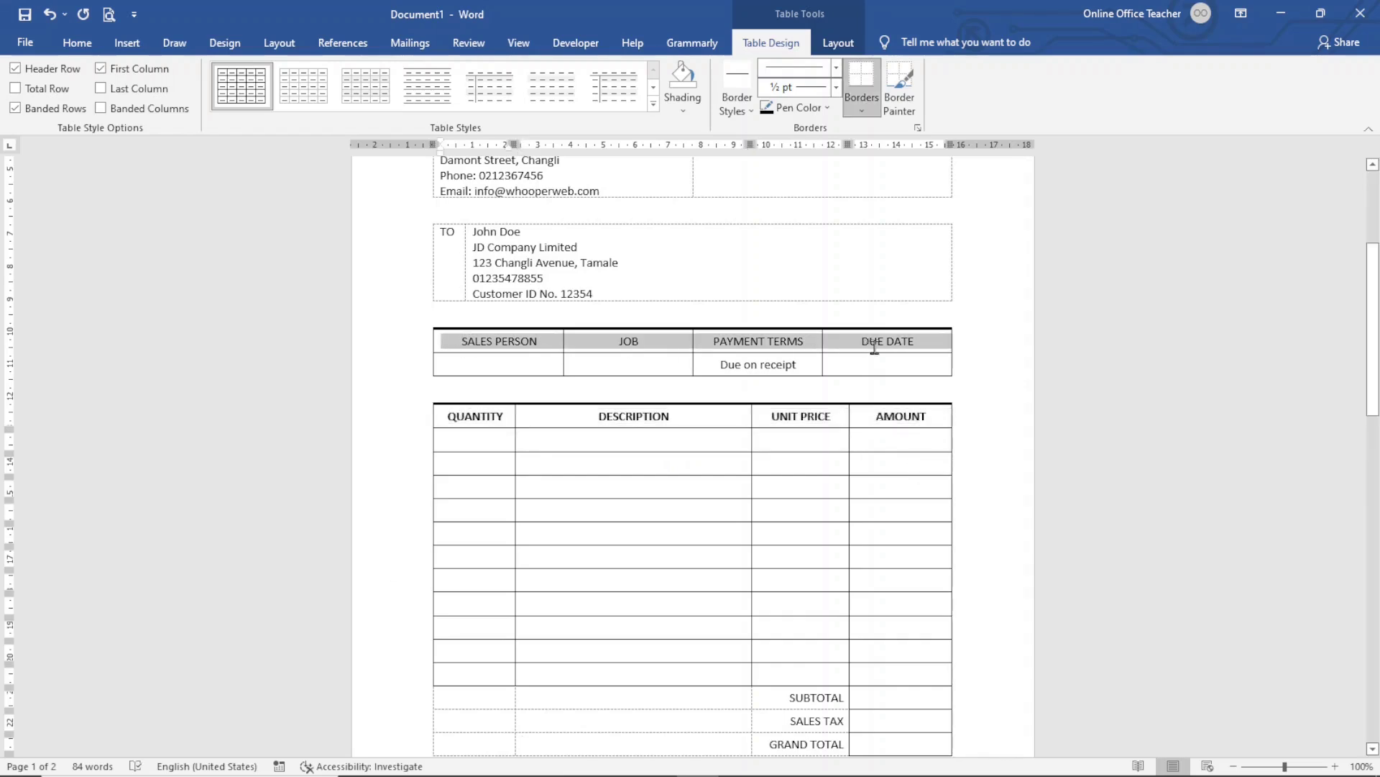
pyautogui.click(888, 397)
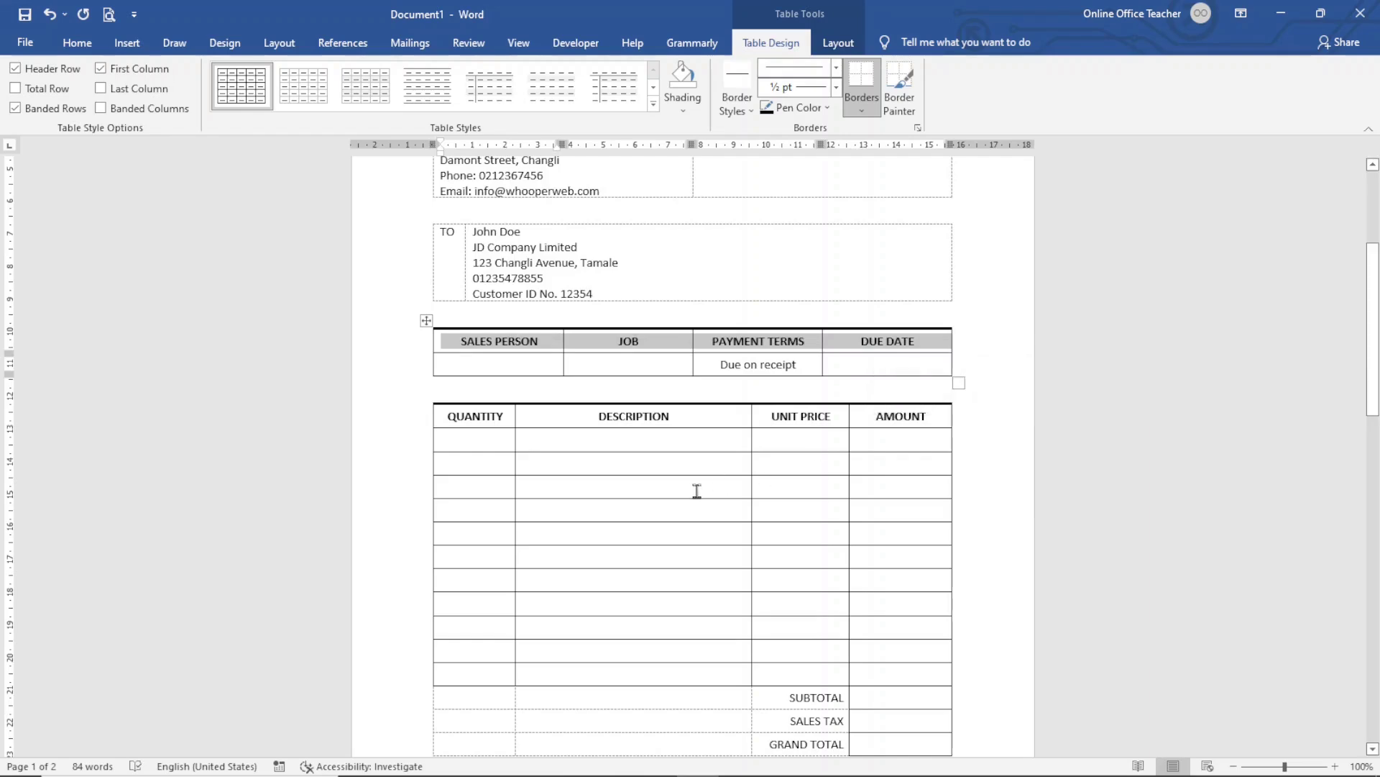
pyautogui.scroll(3, 779, 487)
pyautogui.scroll(-2, 782, 491)
pyautogui.scroll(2, 782, 491)
pyautogui.scroll(-10, 779, 490)
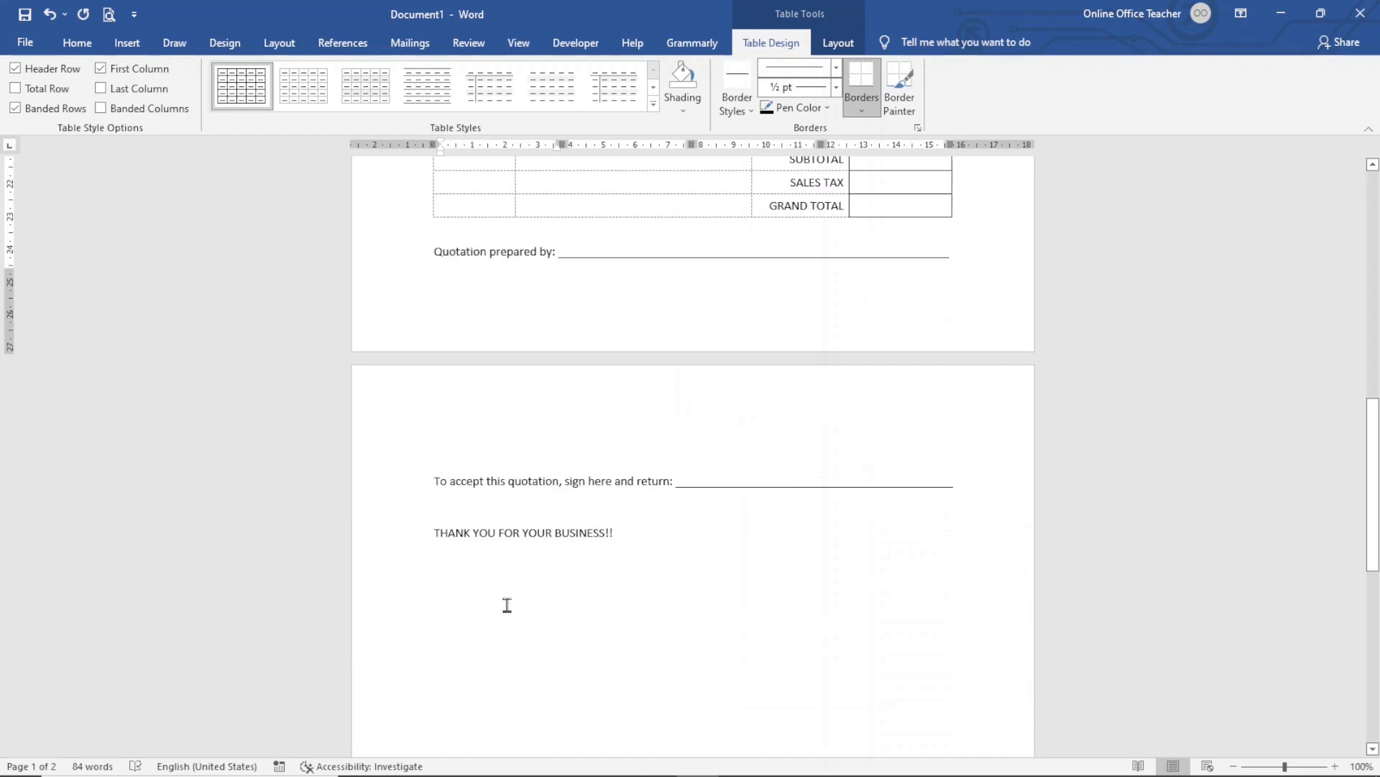
# Shrink the bottom page margin using the vertical ruler
pyautogui.scroll(3, 542, 583)
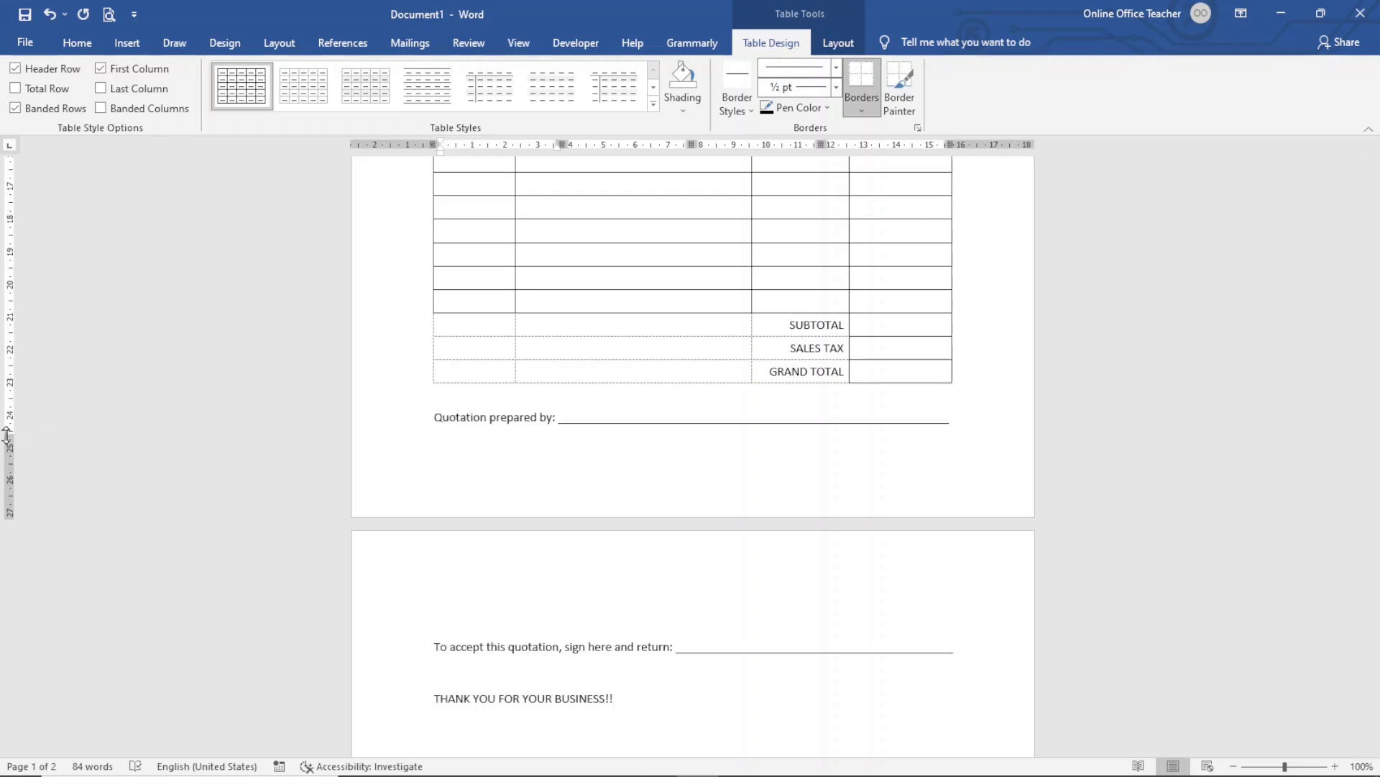
pyautogui.moveTo(7, 435); pyautogui.dragTo(9, 472)
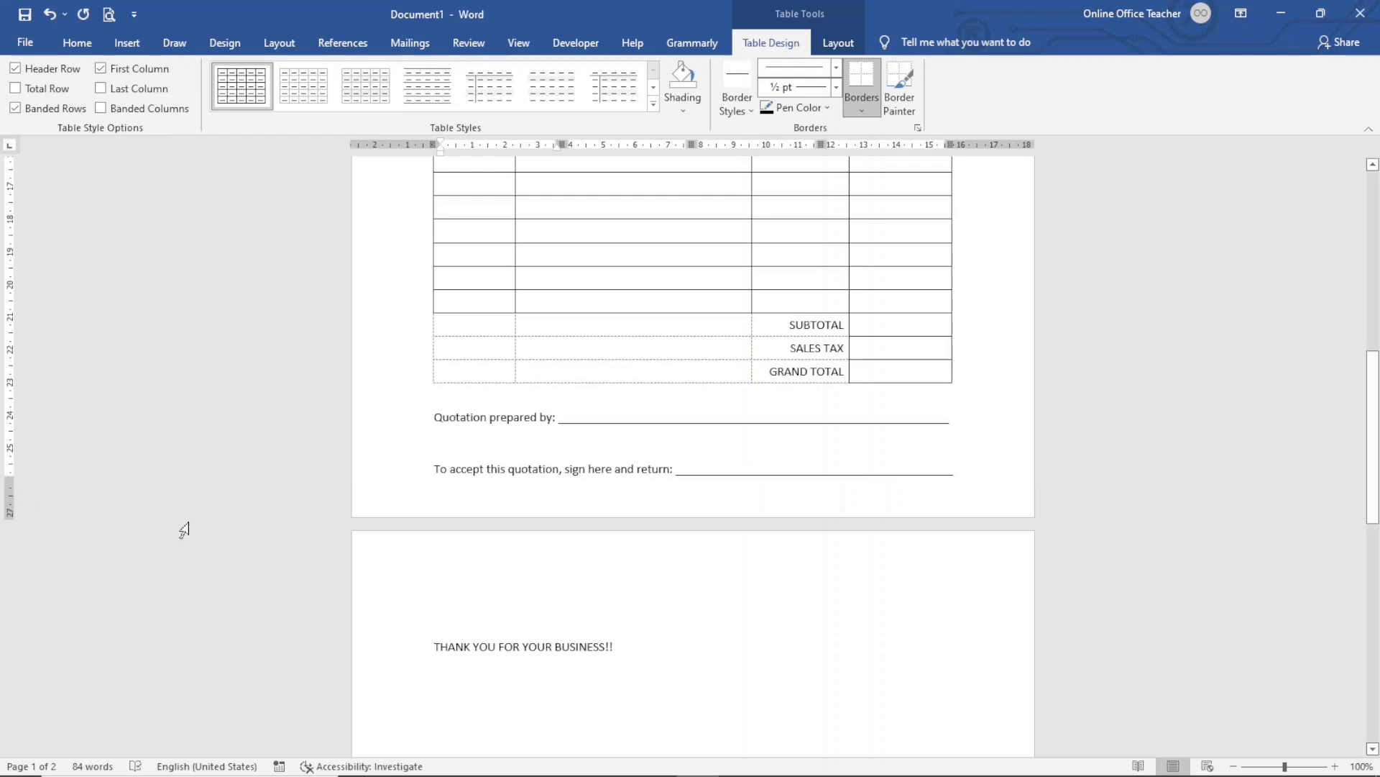
pyautogui.scroll(8, 487, 551)
pyautogui.scroll(4, 487, 551)
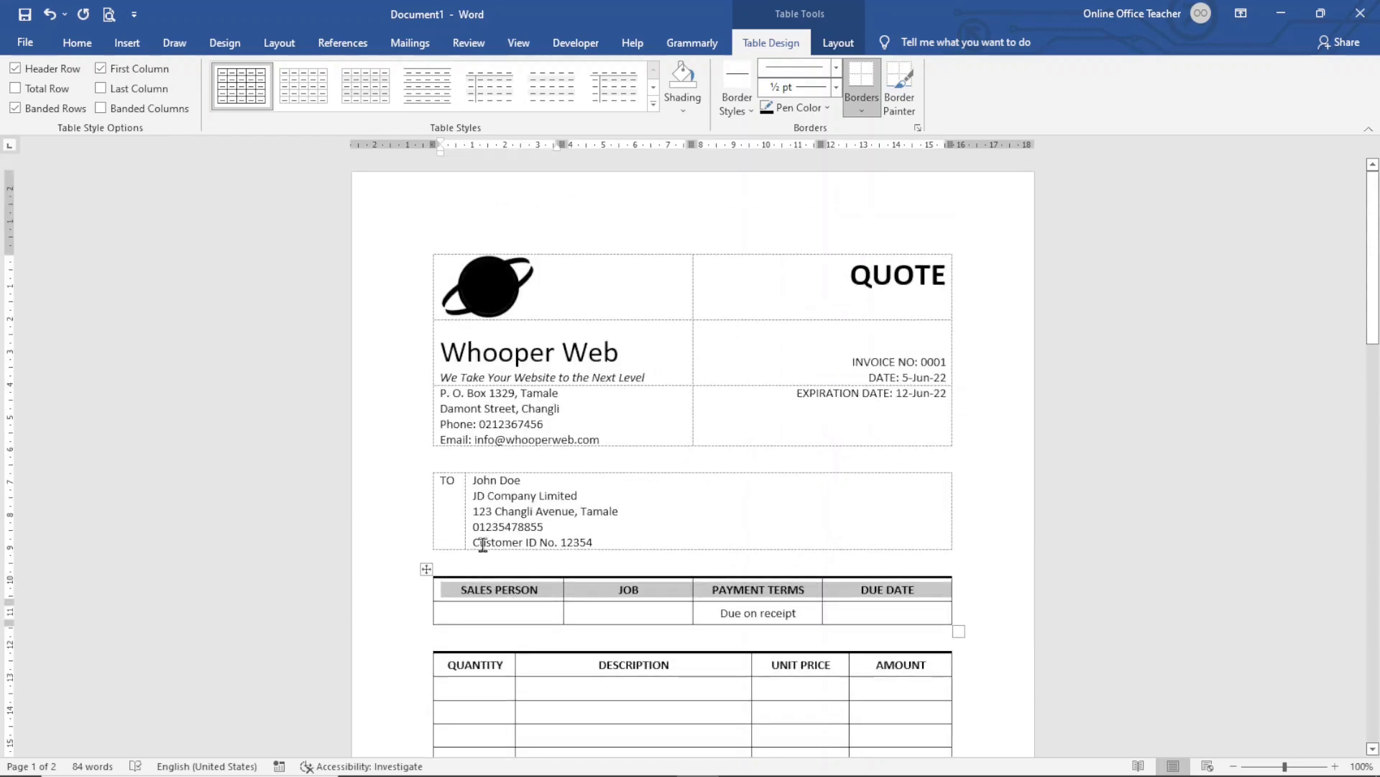
# Reduce the top page margin in two drags so the quote fits on one page
pyautogui.moveTo(9, 253); pyautogui.dragTo(6, 219)
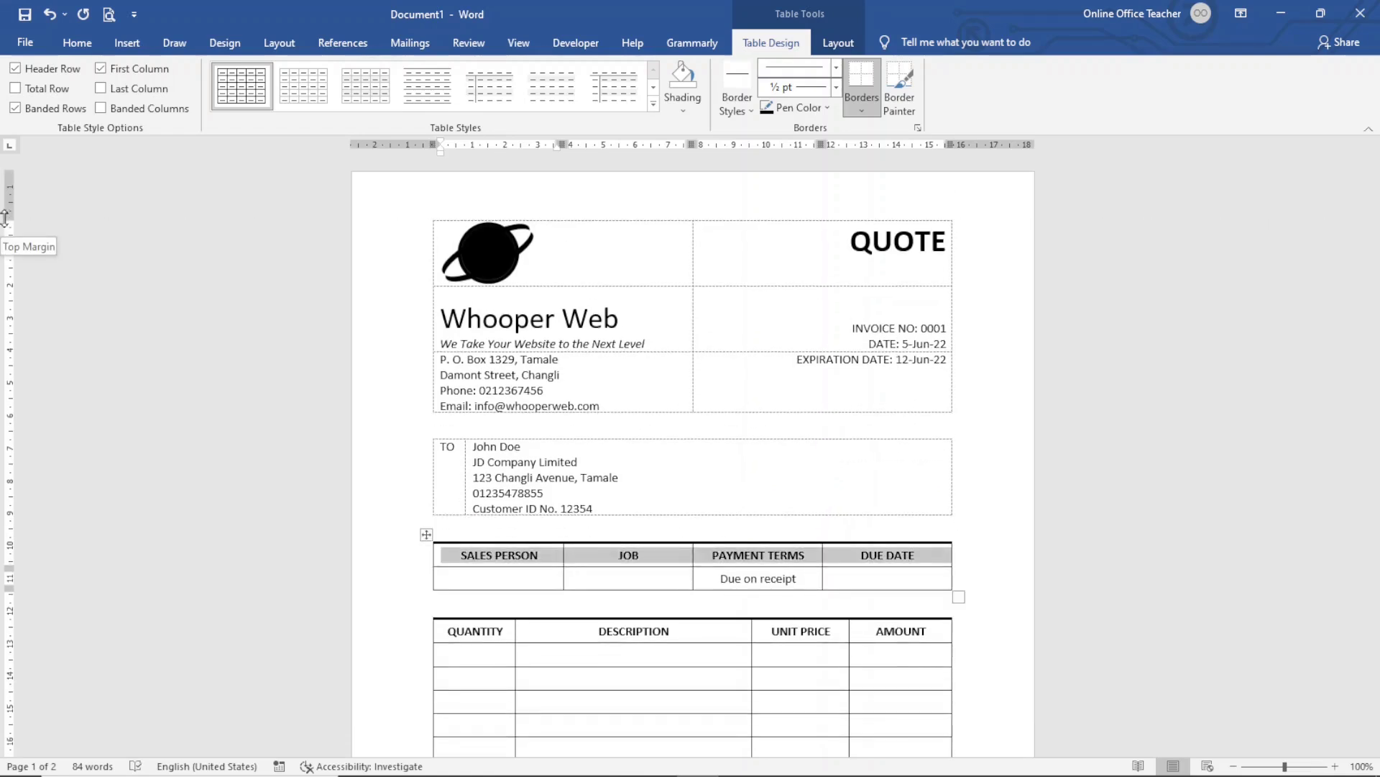
pyautogui.moveTo(3, 219); pyautogui.dragTo(6, 208)
pyautogui.scroll(-10, 761, 567)
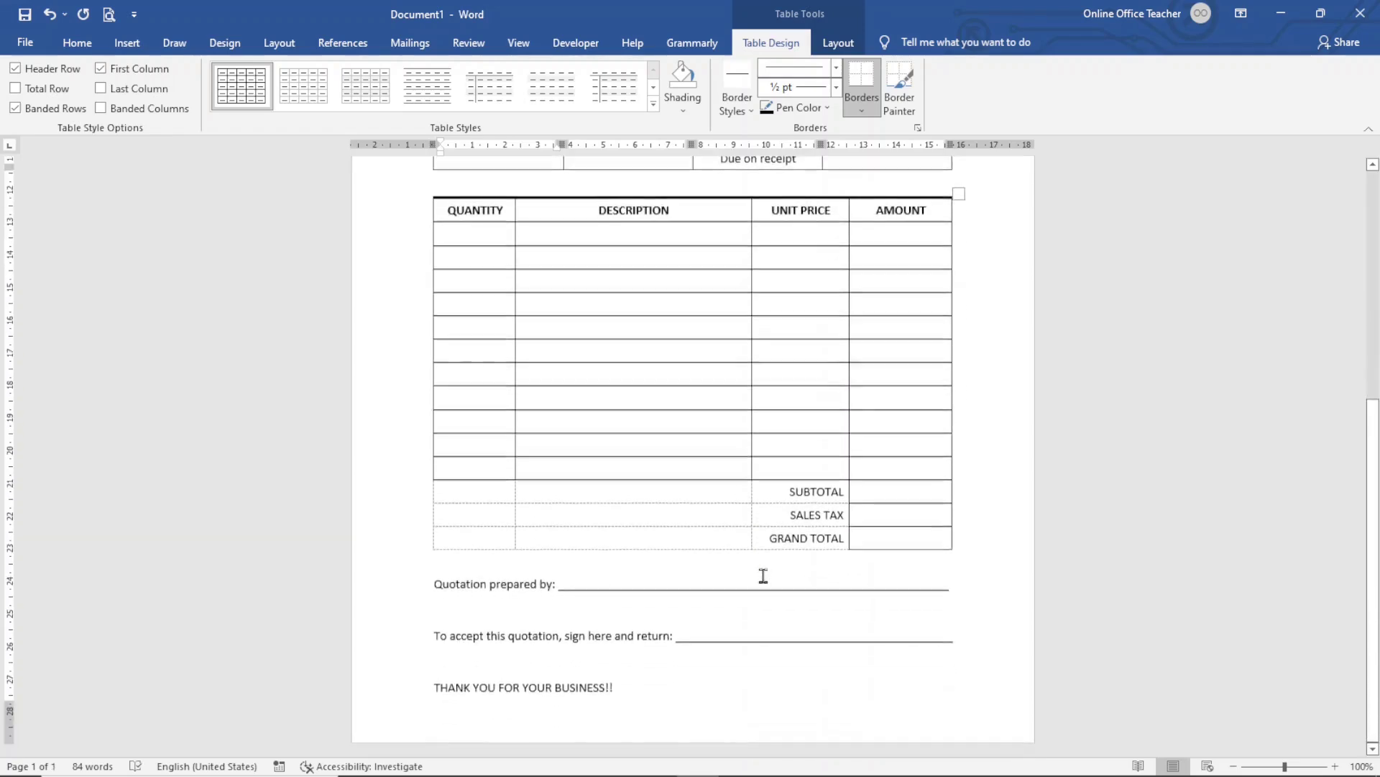
pyautogui.scroll(8, 767, 589)
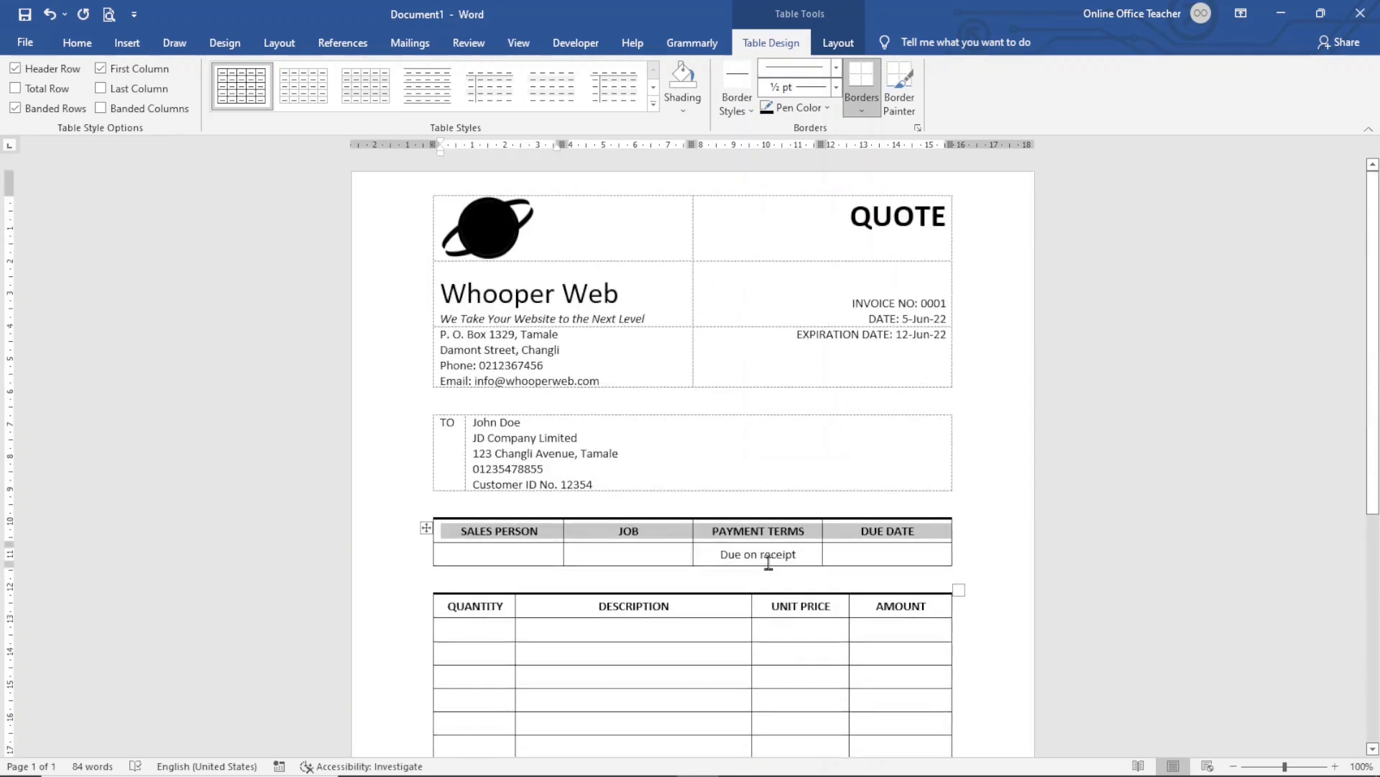
pyautogui.scroll(-9, 768, 563)
pyautogui.scroll(9, 768, 561)
pyautogui.scroll(-3, 816, 602)
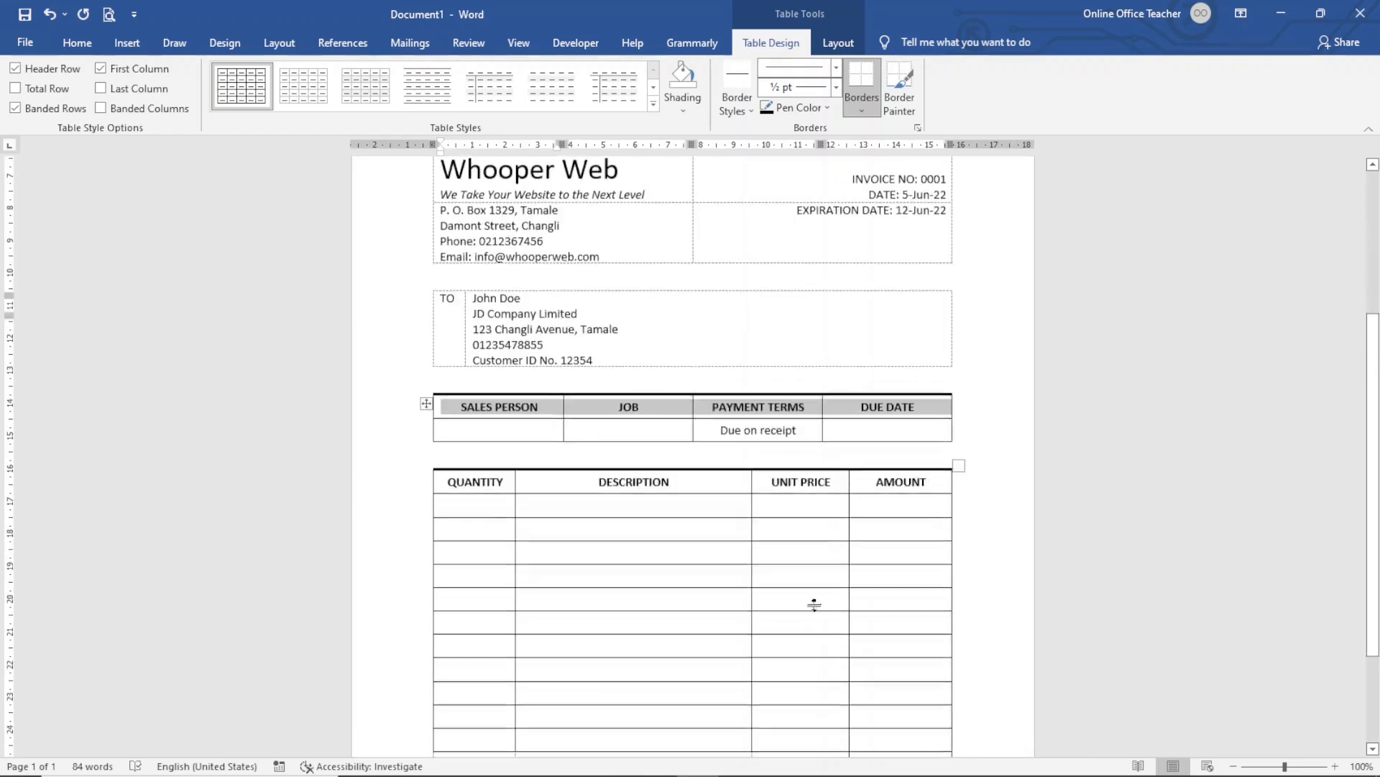
pyautogui.scroll(-6, 815, 604)
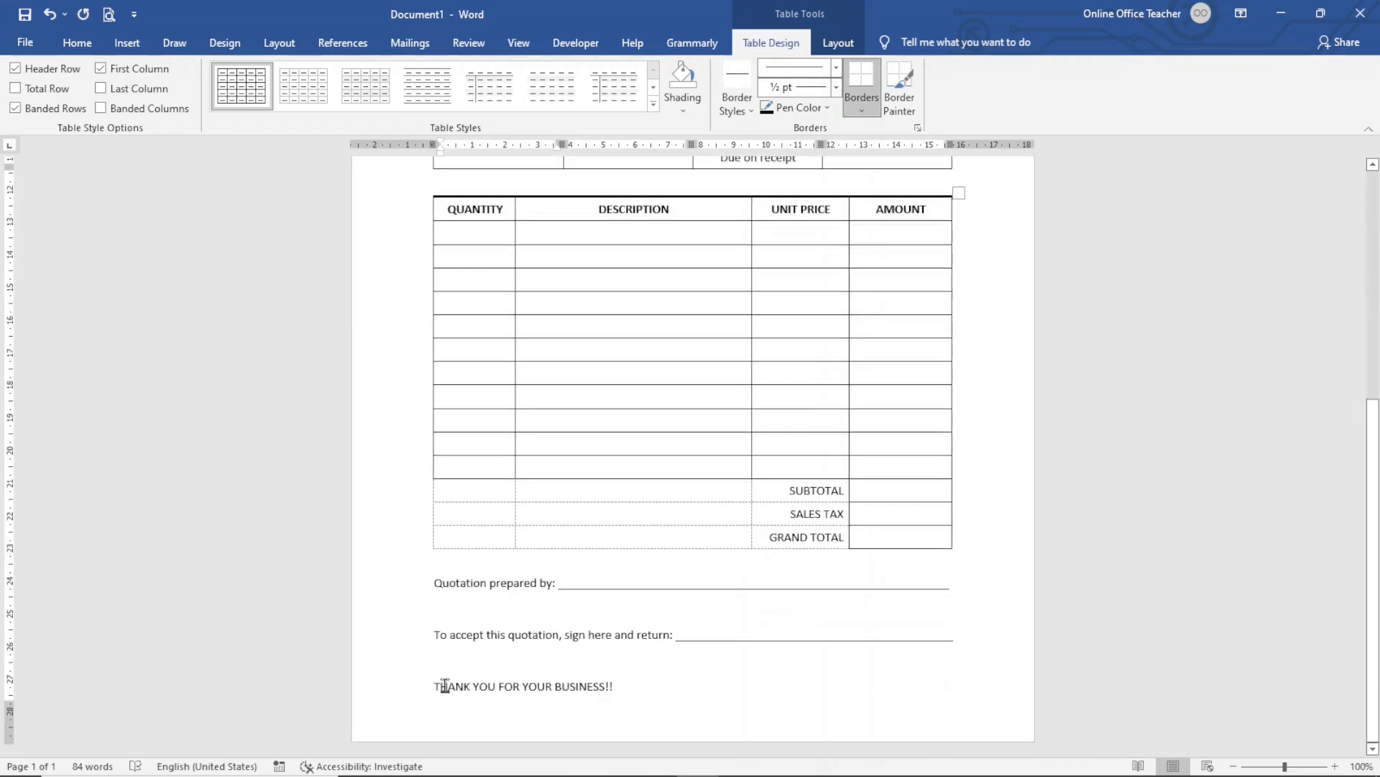
# Make THANK YOU FOR YOUR BUSINESS!! bold, italic and centred, then preview the printout
pyautogui.click(400, 696)
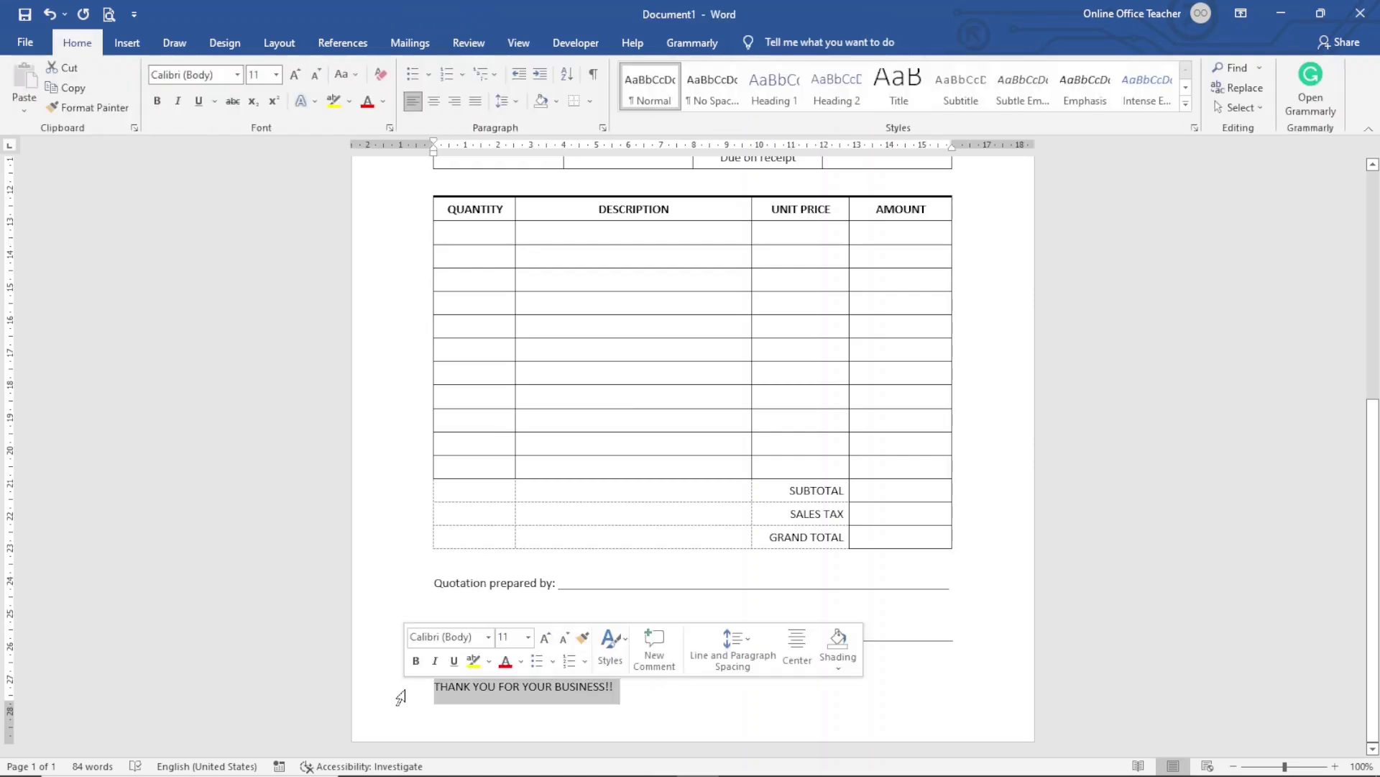
pyautogui.click(415, 661)
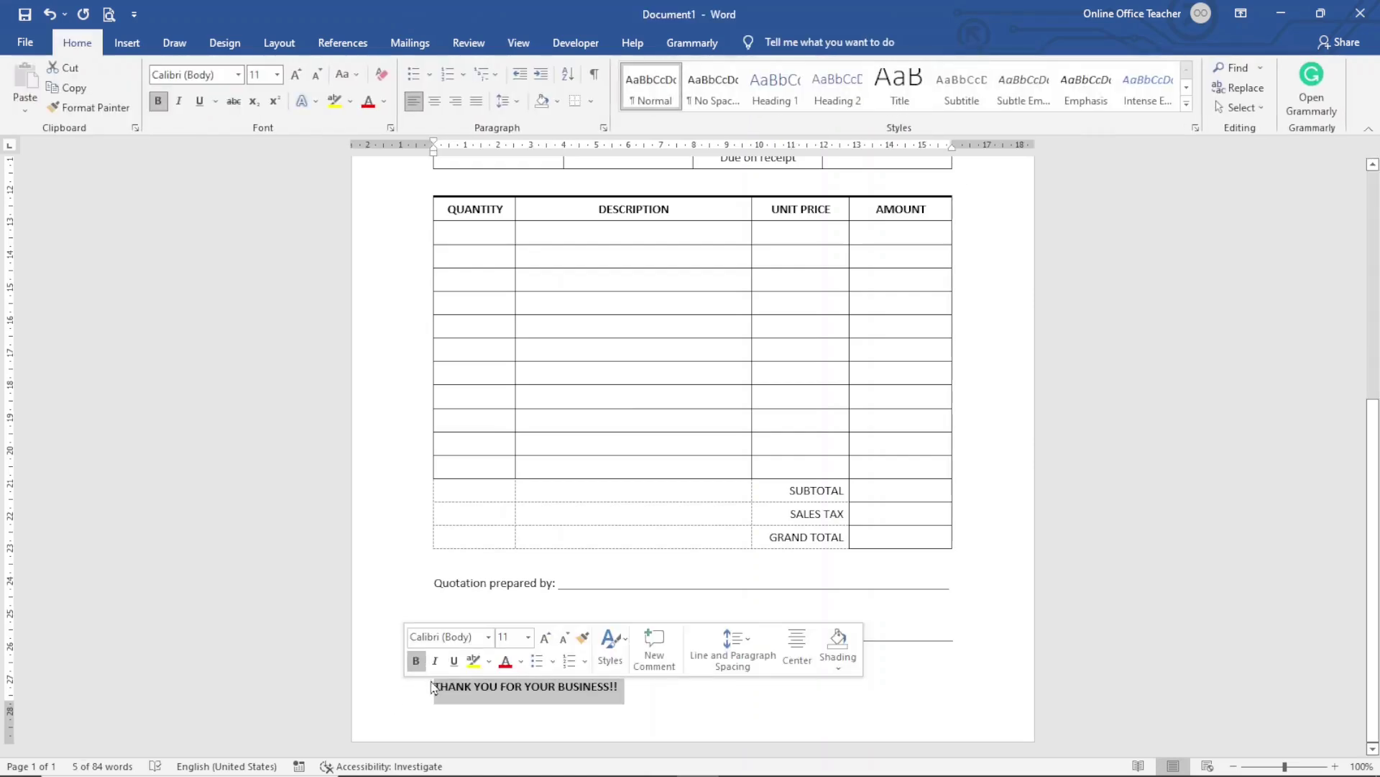
pyautogui.click(435, 660)
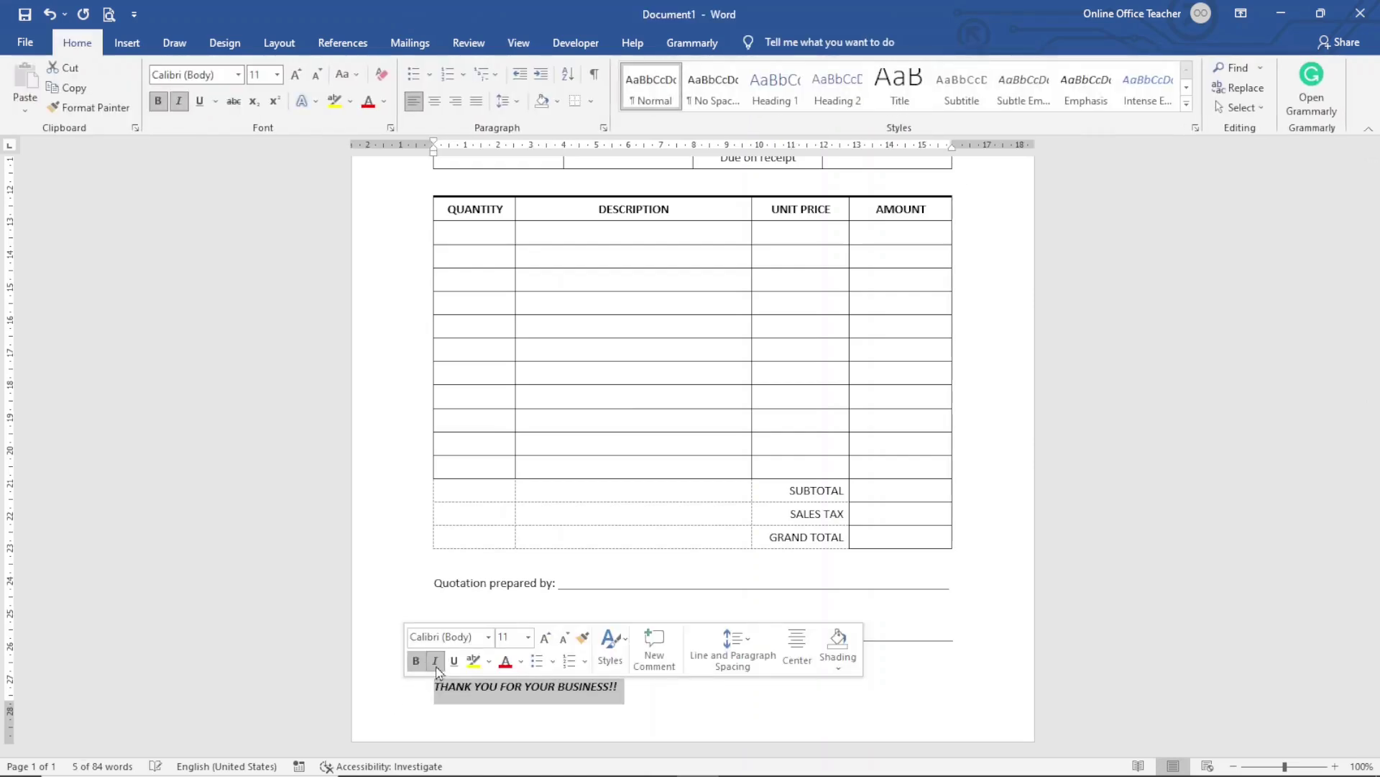
pyautogui.click(799, 649)
pyautogui.click(752, 712)
pyautogui.scroll(10, 568, 492)
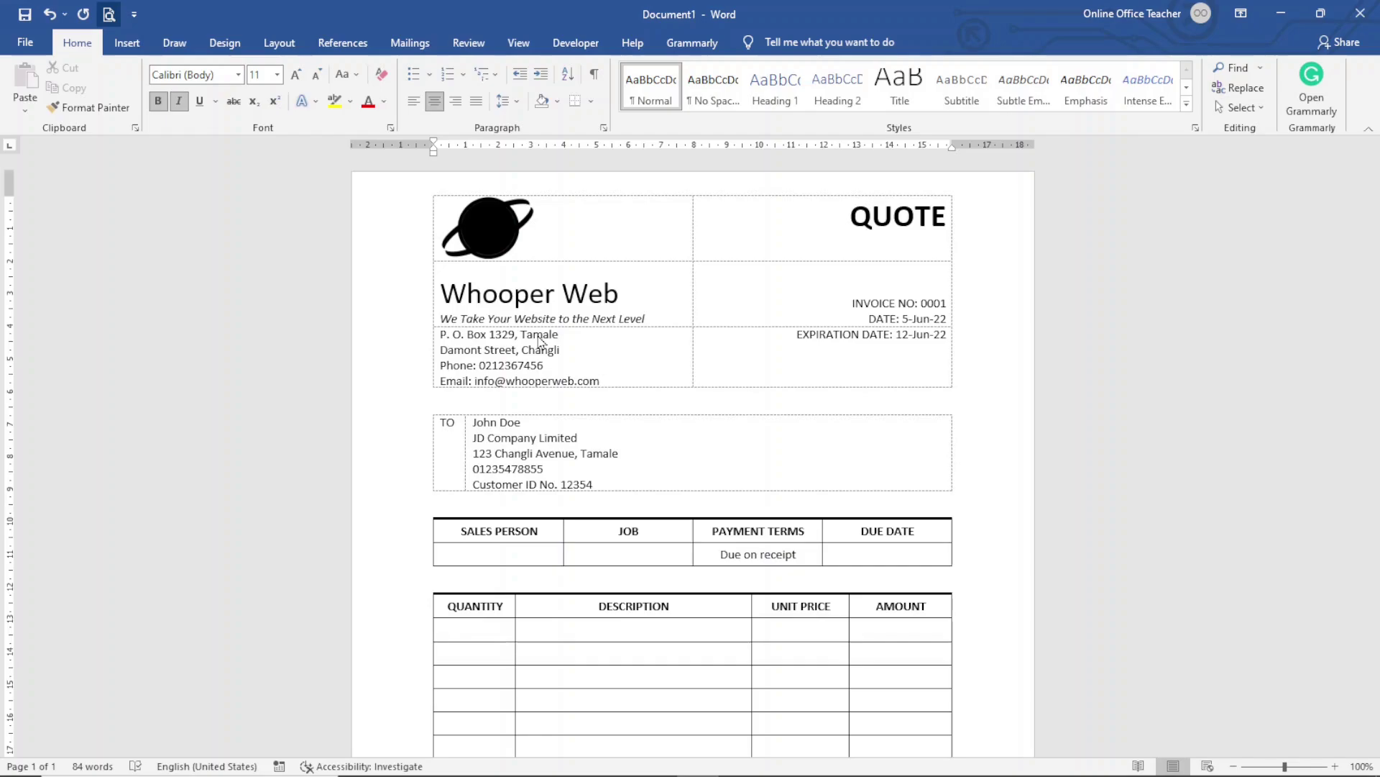
pyautogui.hotkey('ctrl', 'p')
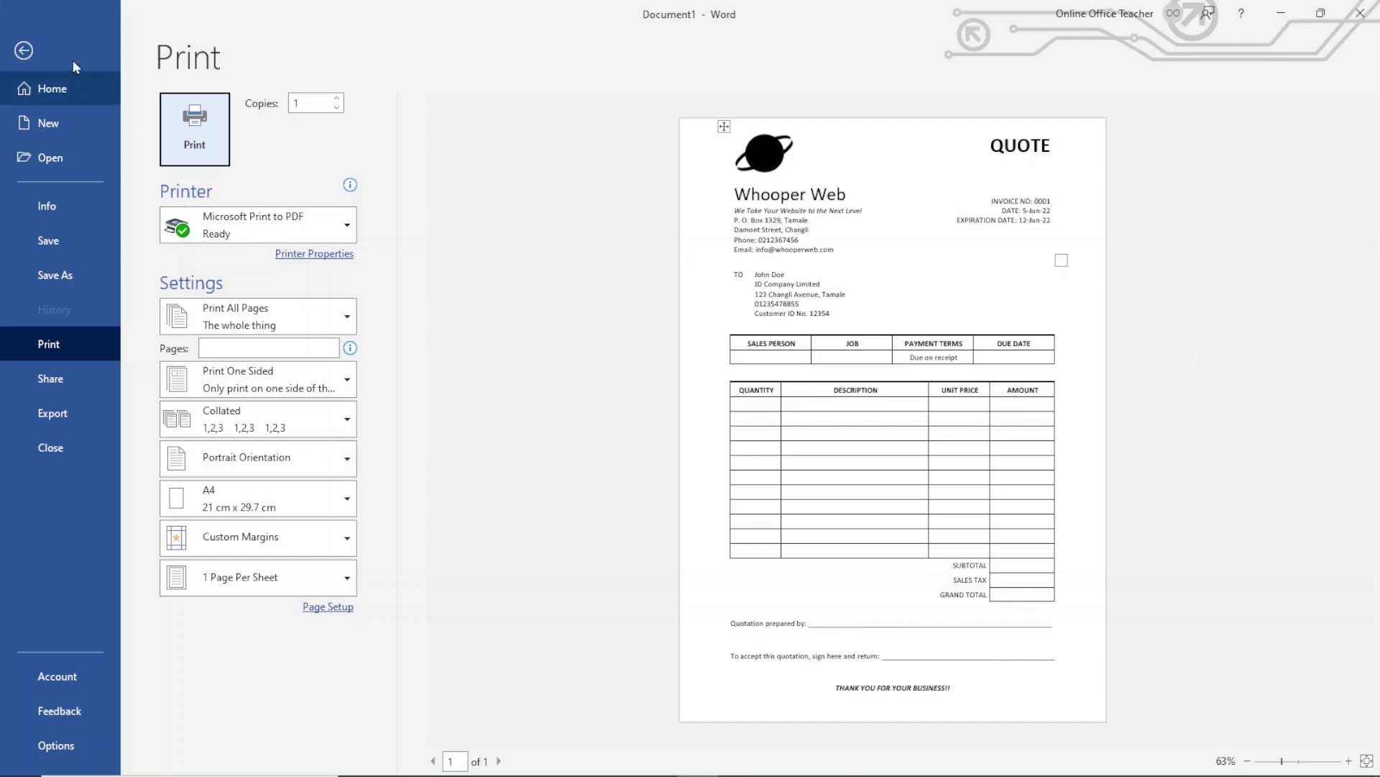
pyautogui.click(24, 50)
pyautogui.scroll(10, 1014, 626)
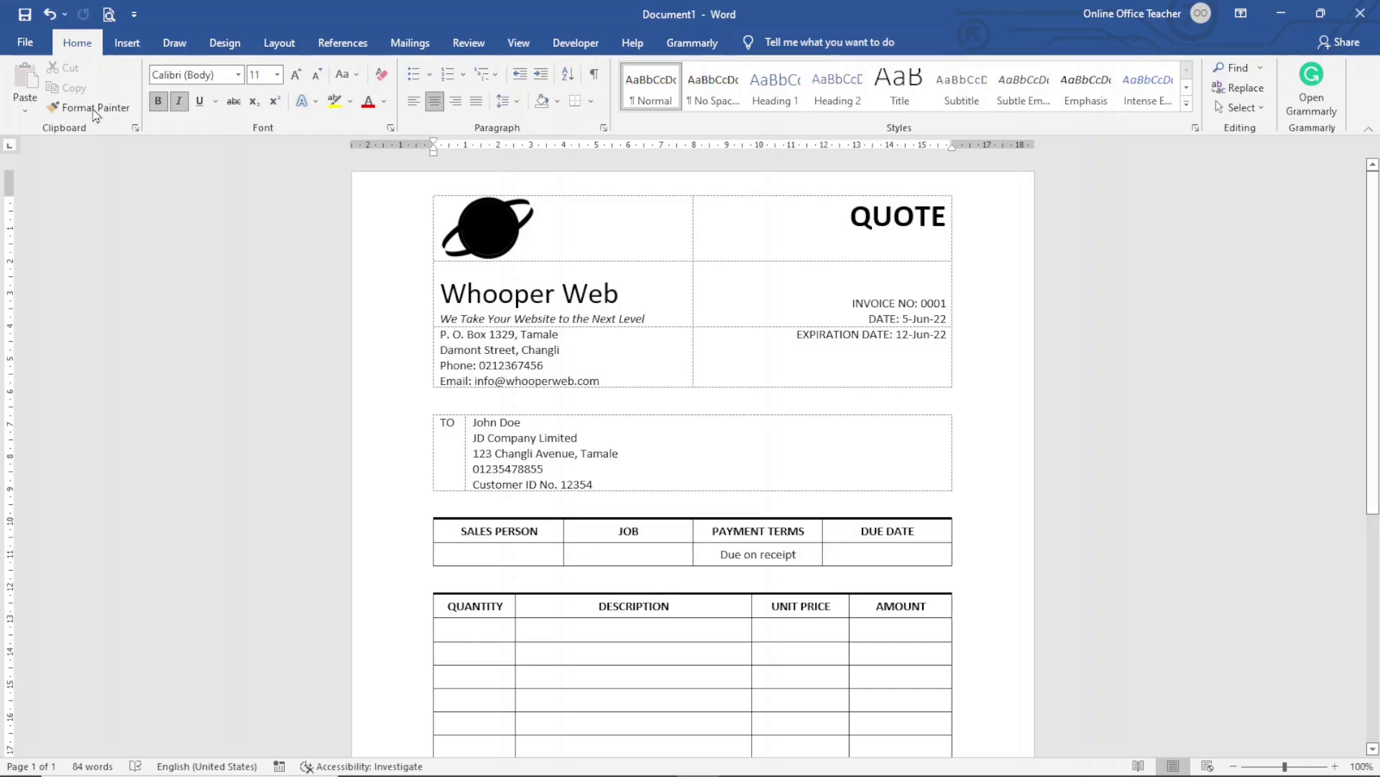
# Save the quotation as a Word Template named INVOICE
pyautogui.click(22, 45)
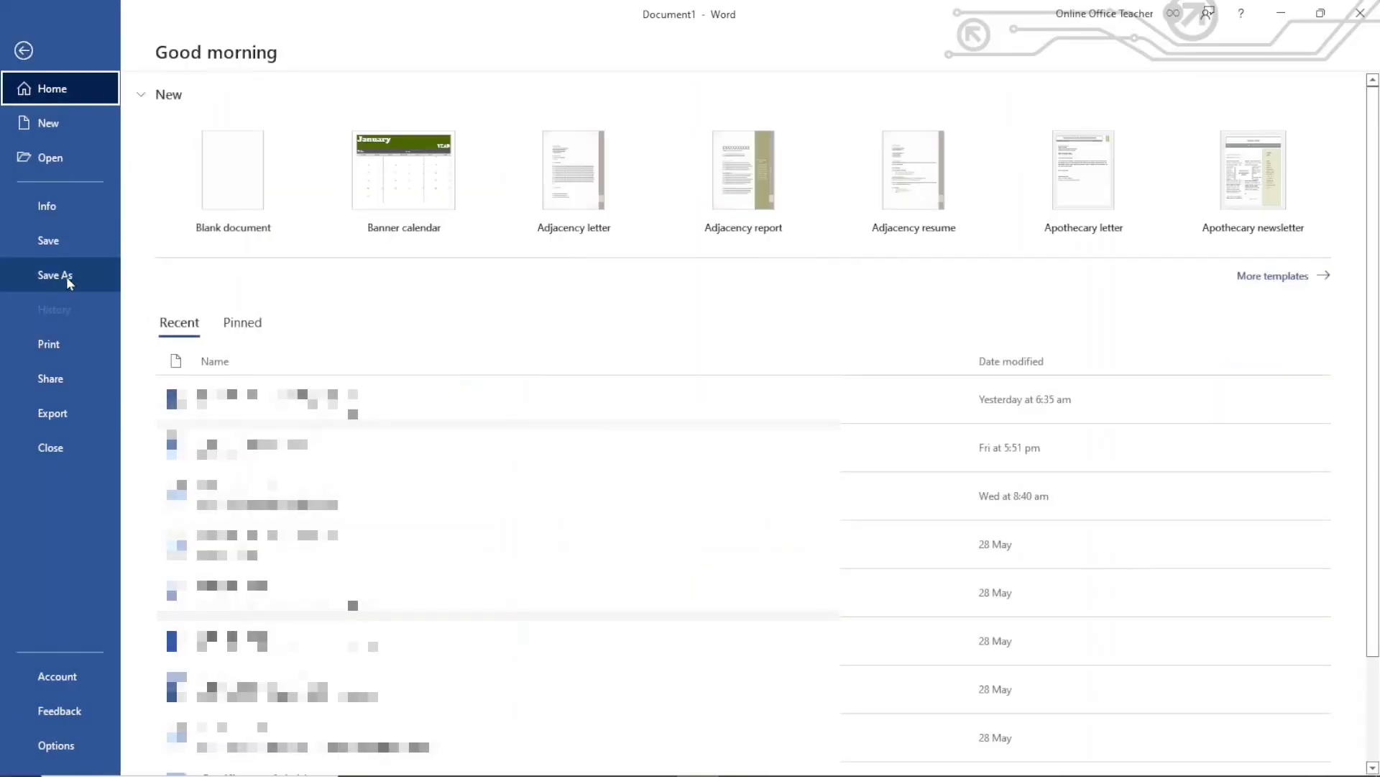
pyautogui.click(68, 276)
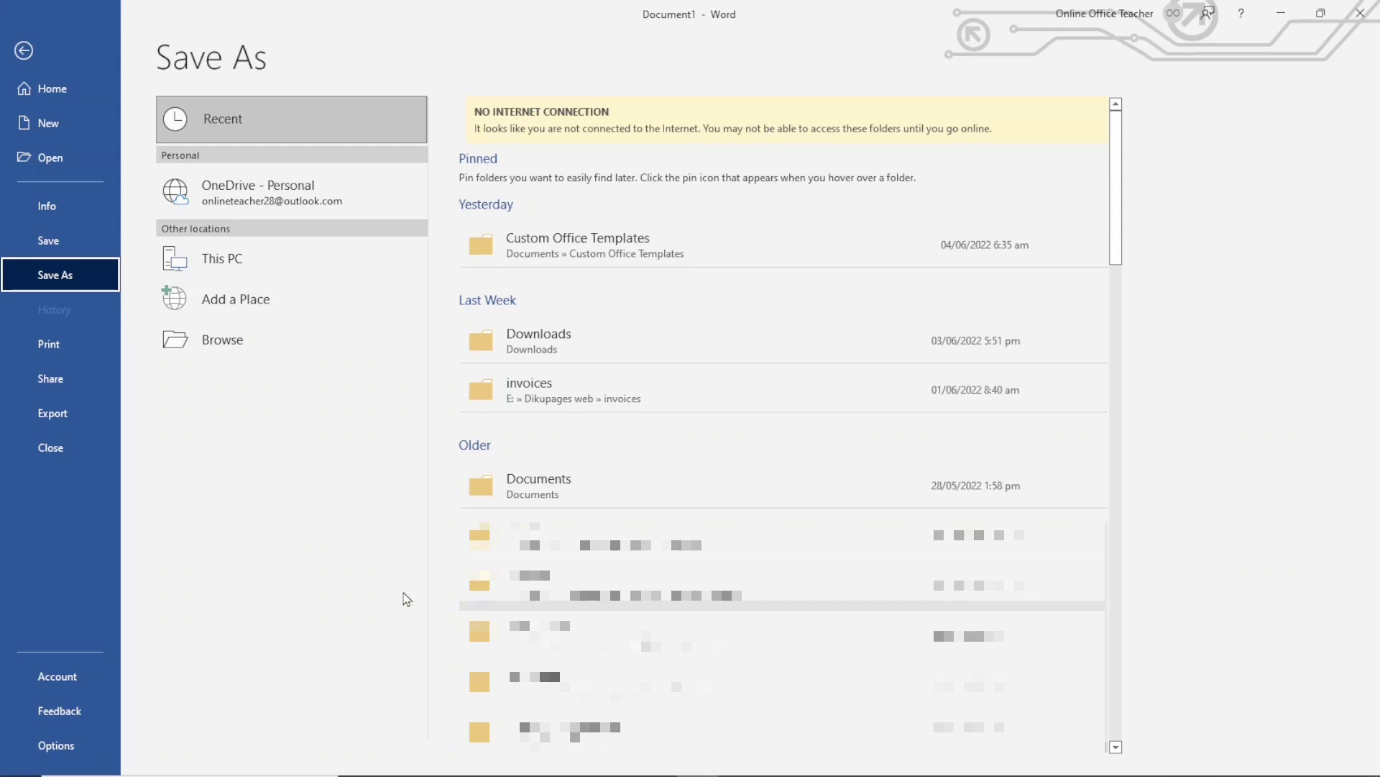
pyautogui.click(573, 489)
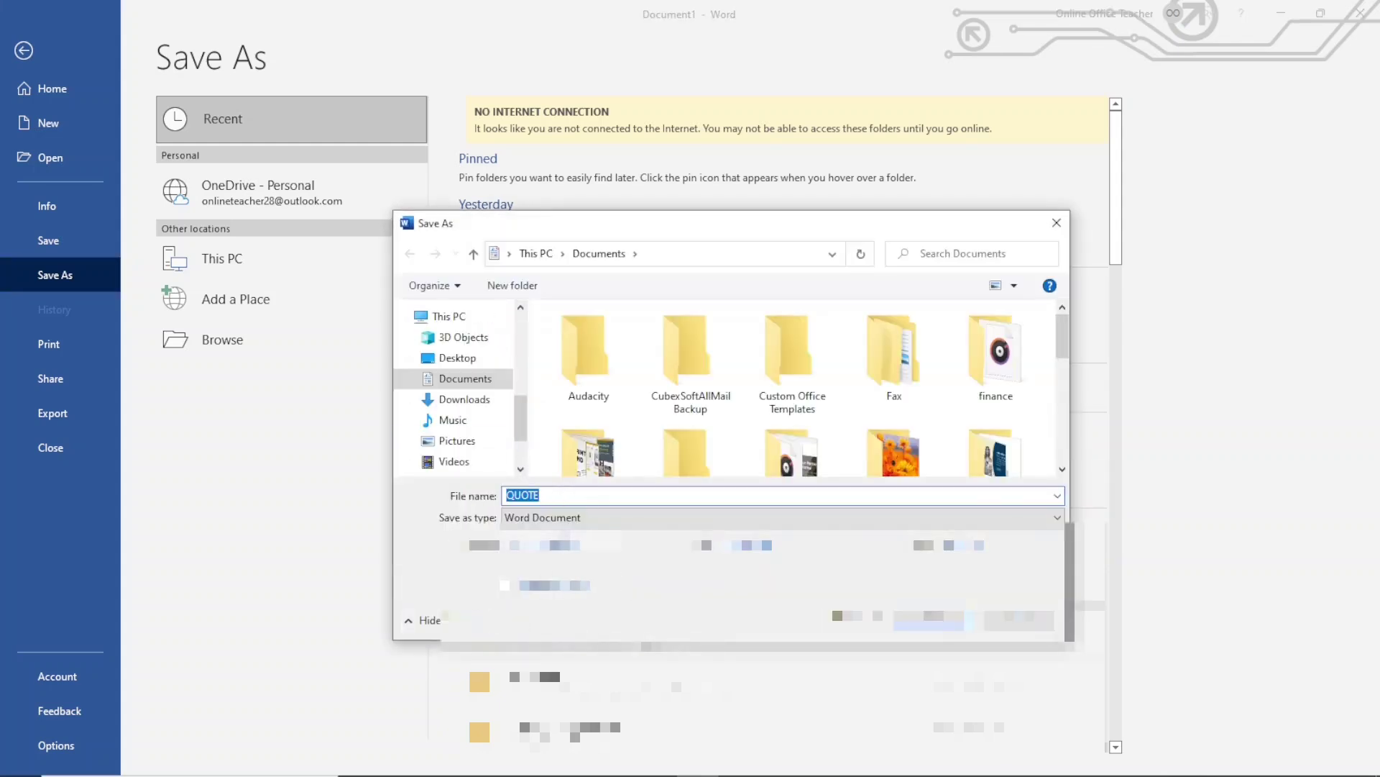
pyautogui.write('INVOICE')
pyautogui.click(561, 519)
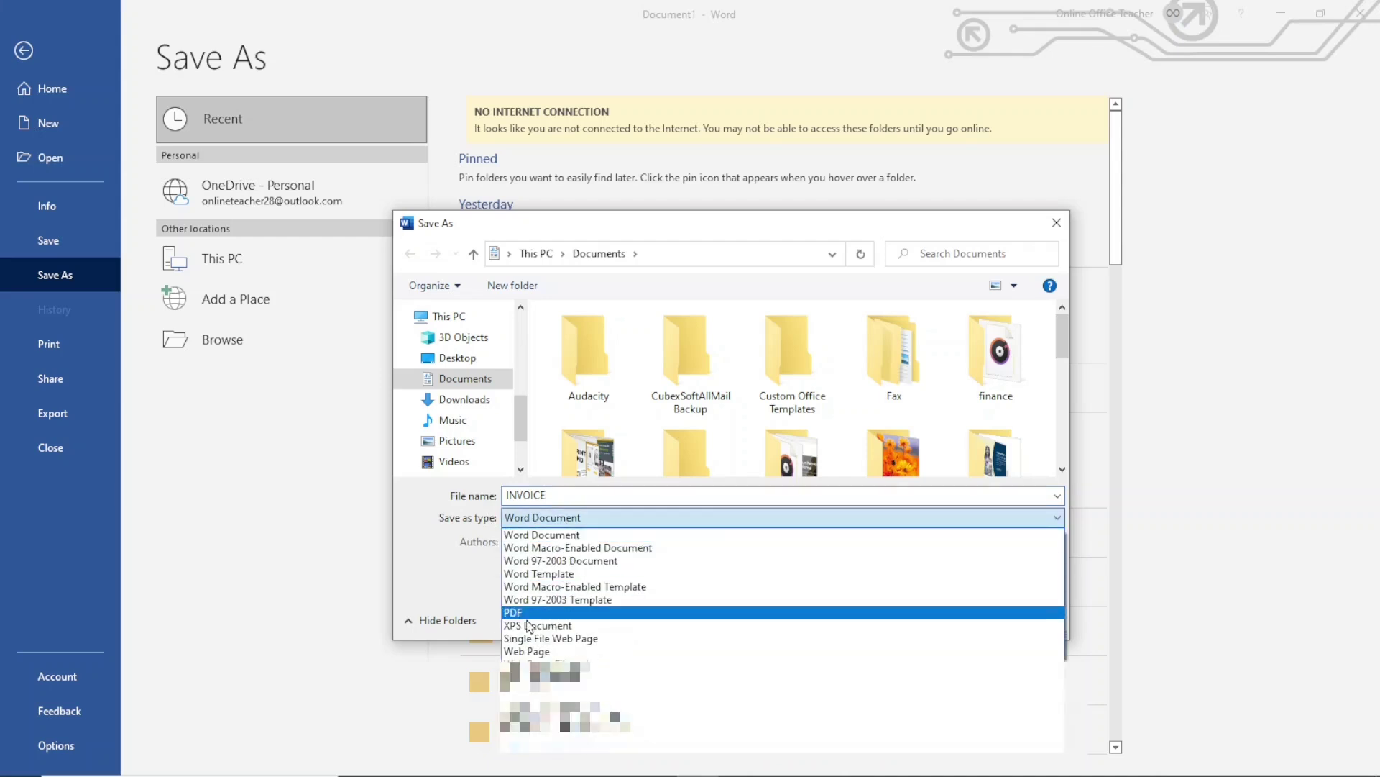
pyautogui.click(555, 574)
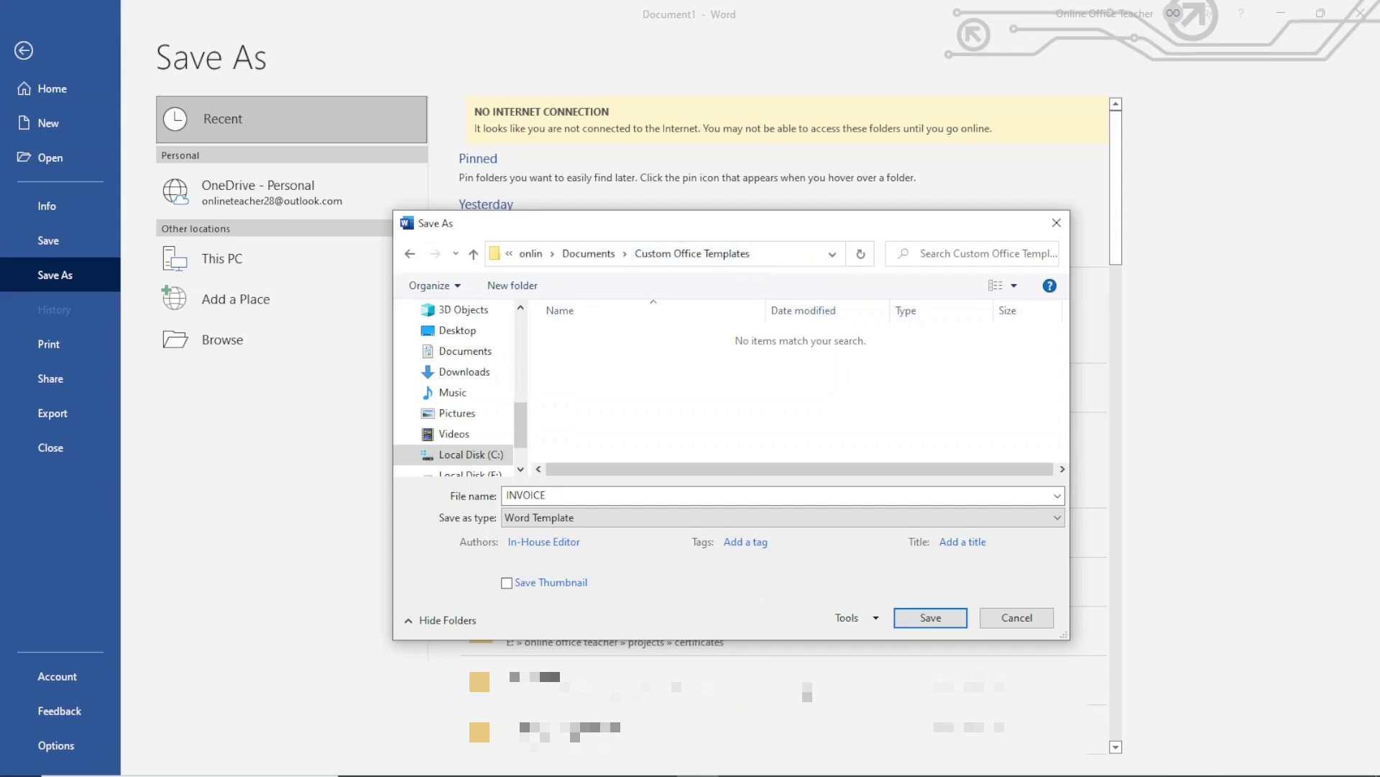
pyautogui.click(940, 618)
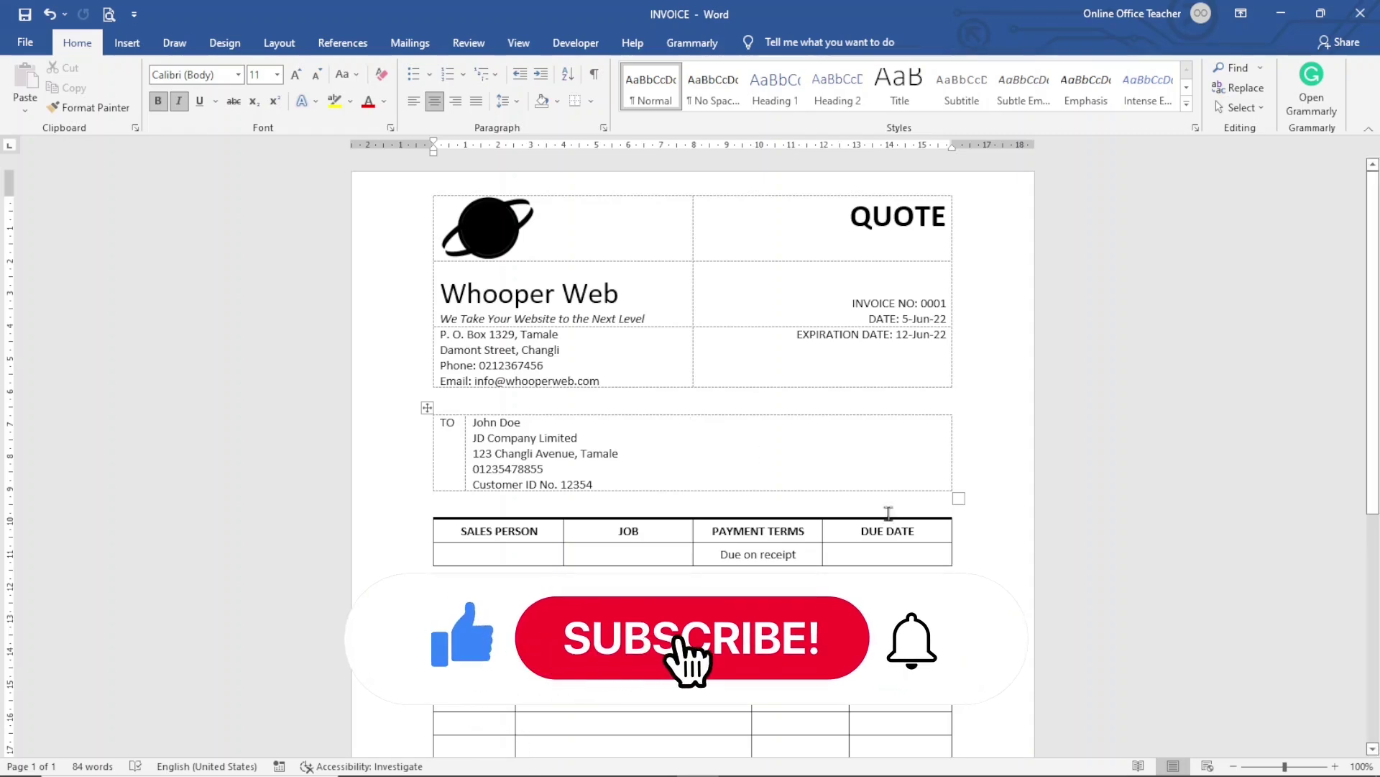
# Zoom out to 50%, then back in to 60% to show the whole page
pyautogui.click(1233, 766)
pyautogui.click(1233, 766)
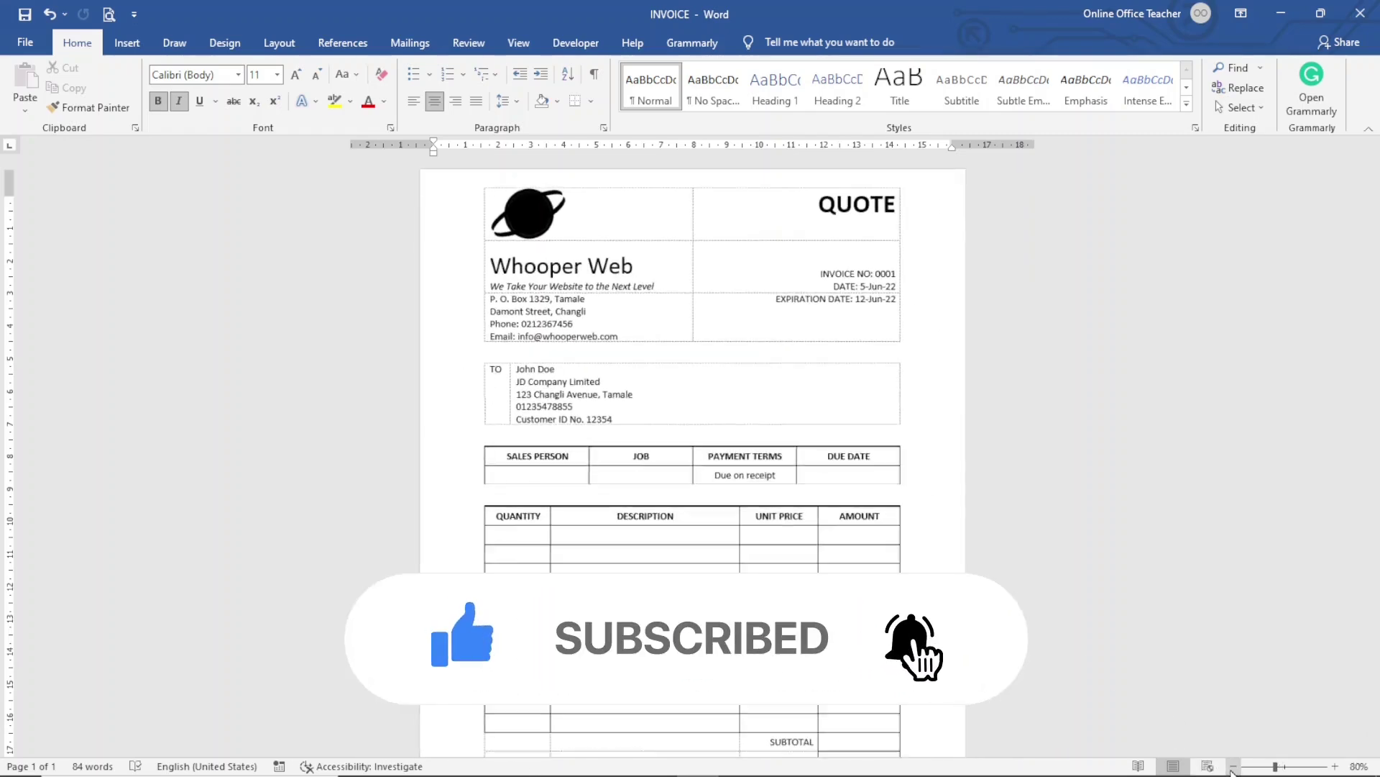
pyautogui.click(1233, 766)
pyautogui.click(1233, 767)
pyautogui.click(1233, 766)
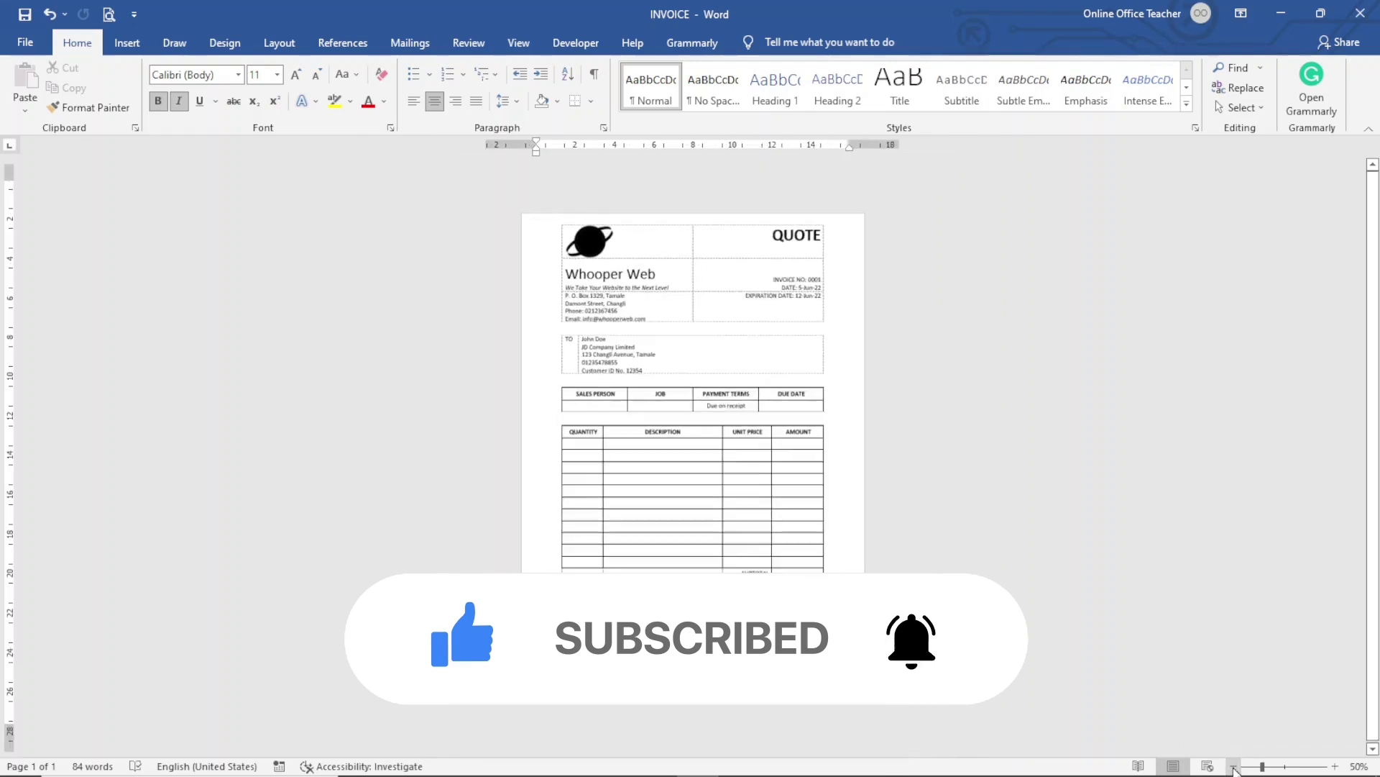
pyautogui.click(1335, 766)
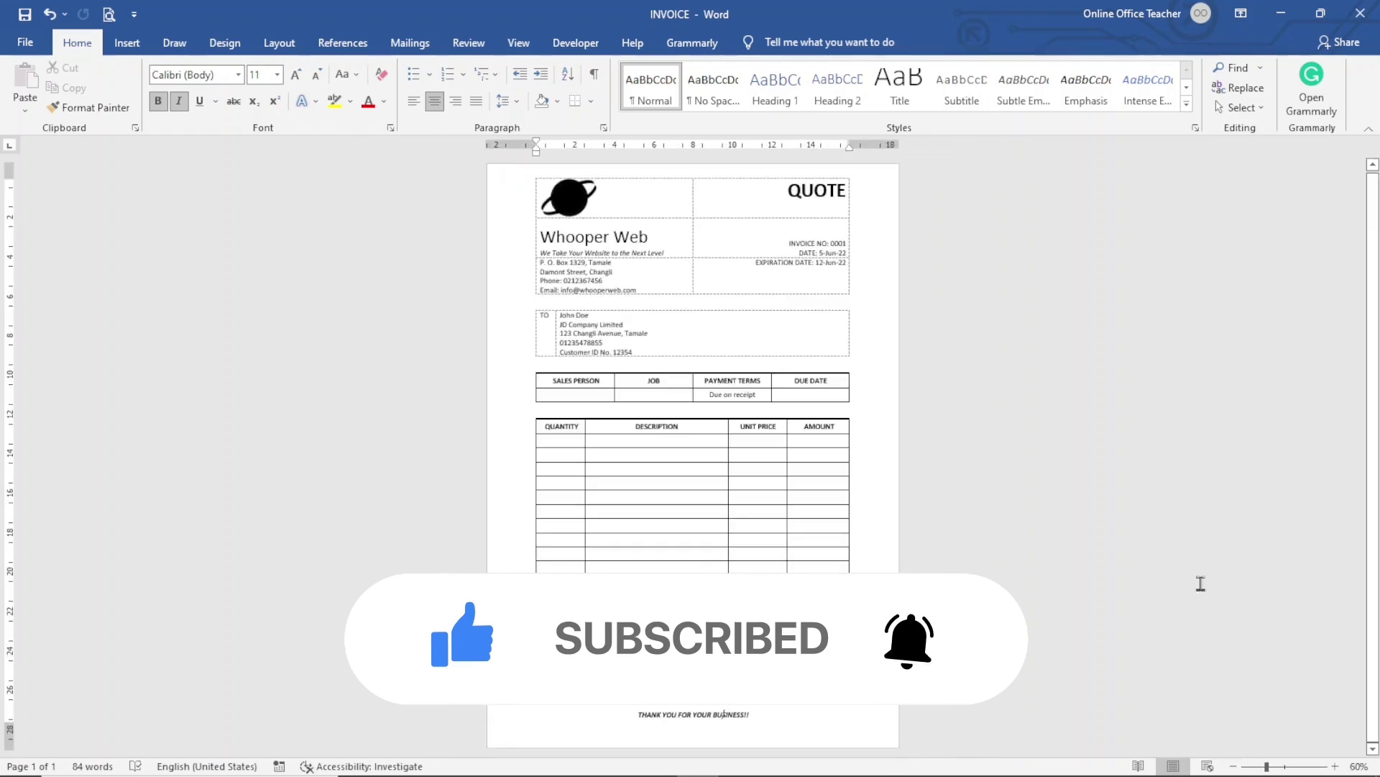